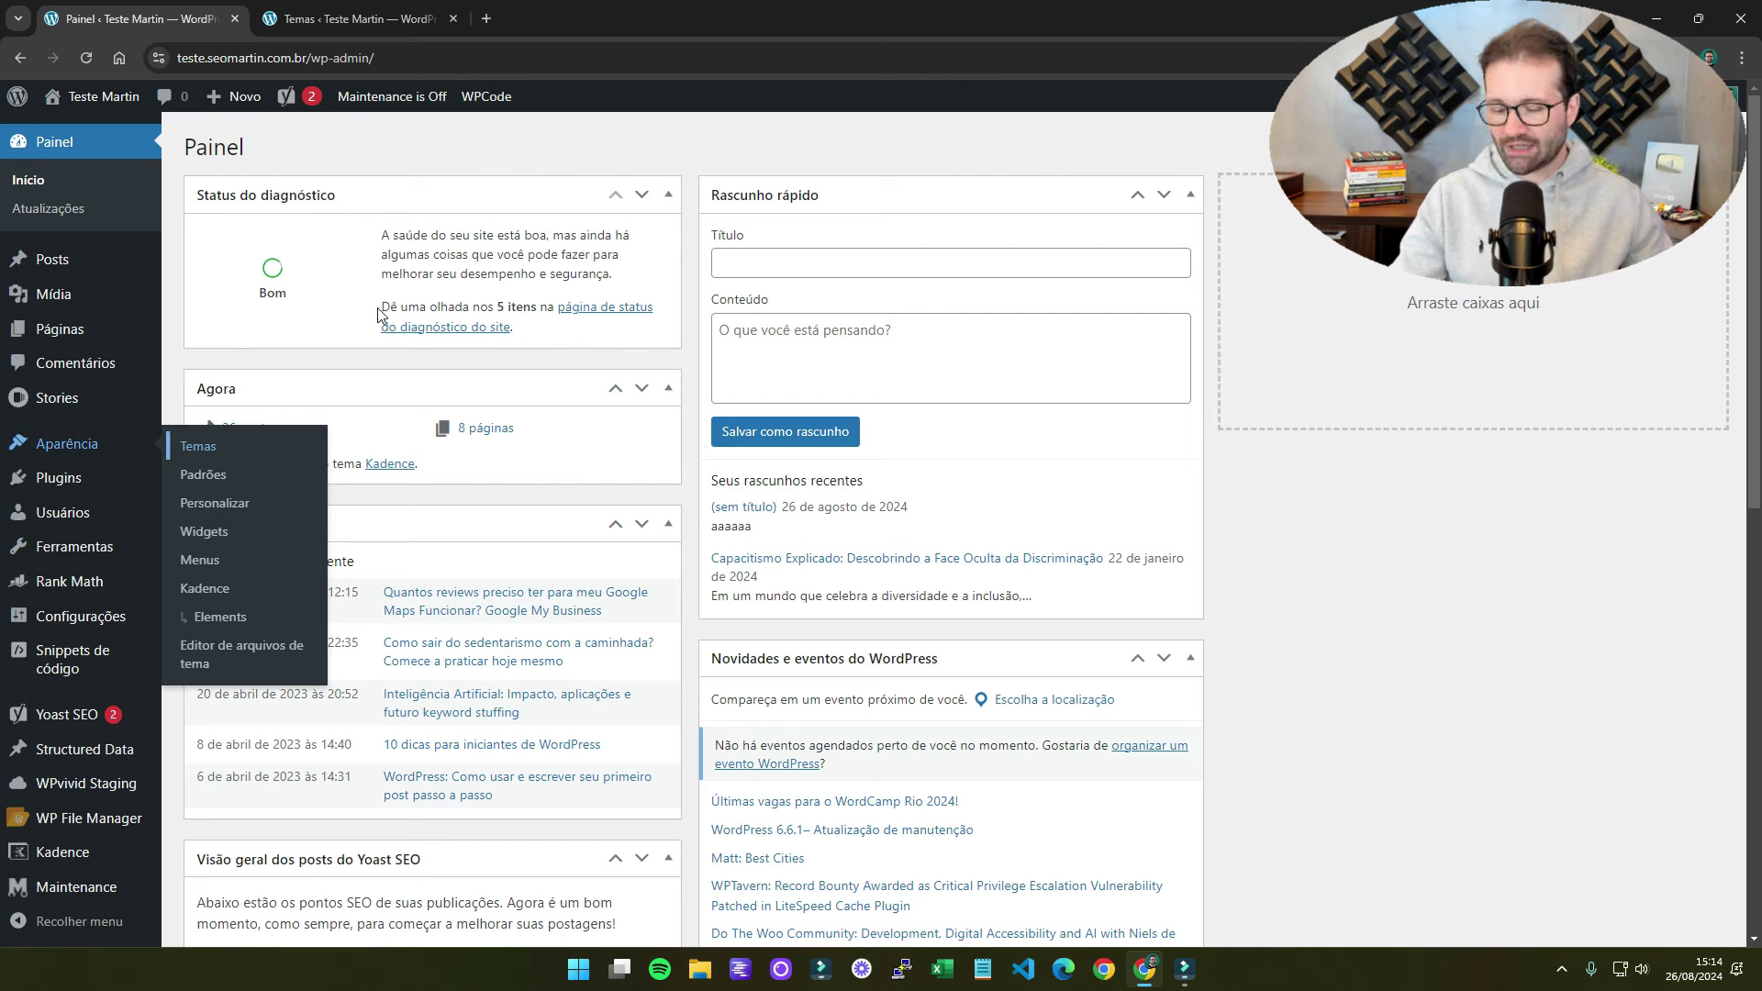
- Reload the dashboard and view the Appearance options offered by the active theme
key("F5")
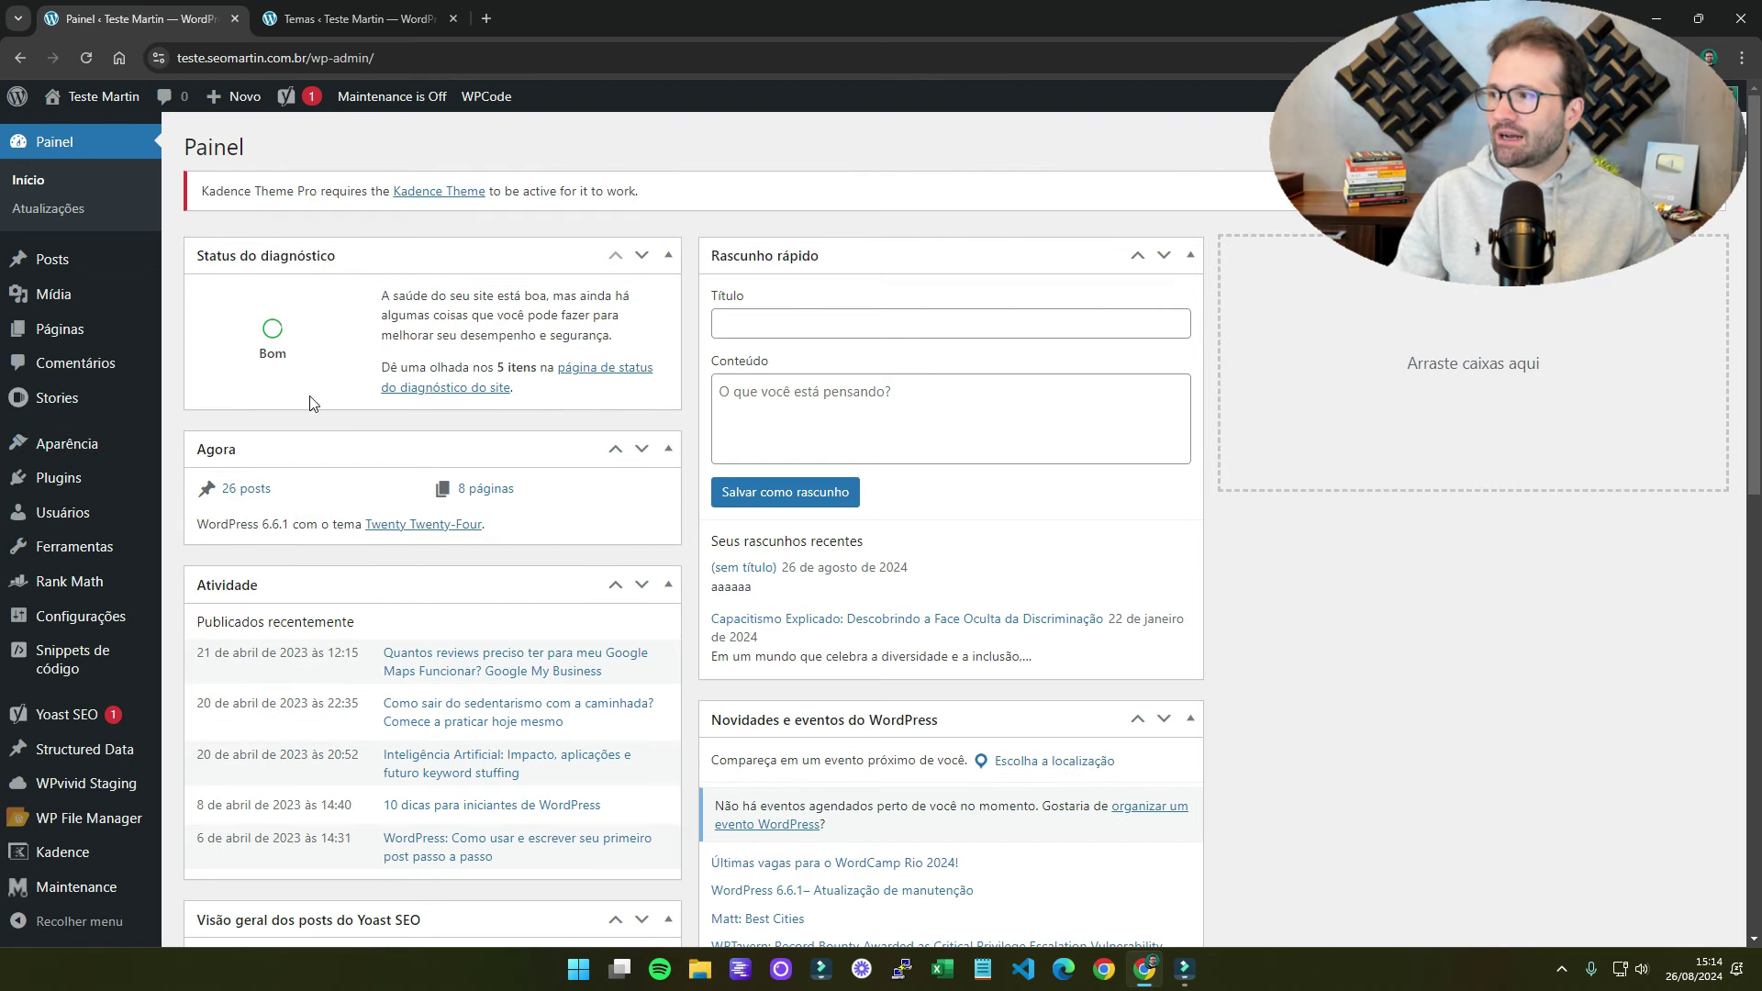
mouse_move(67, 443)
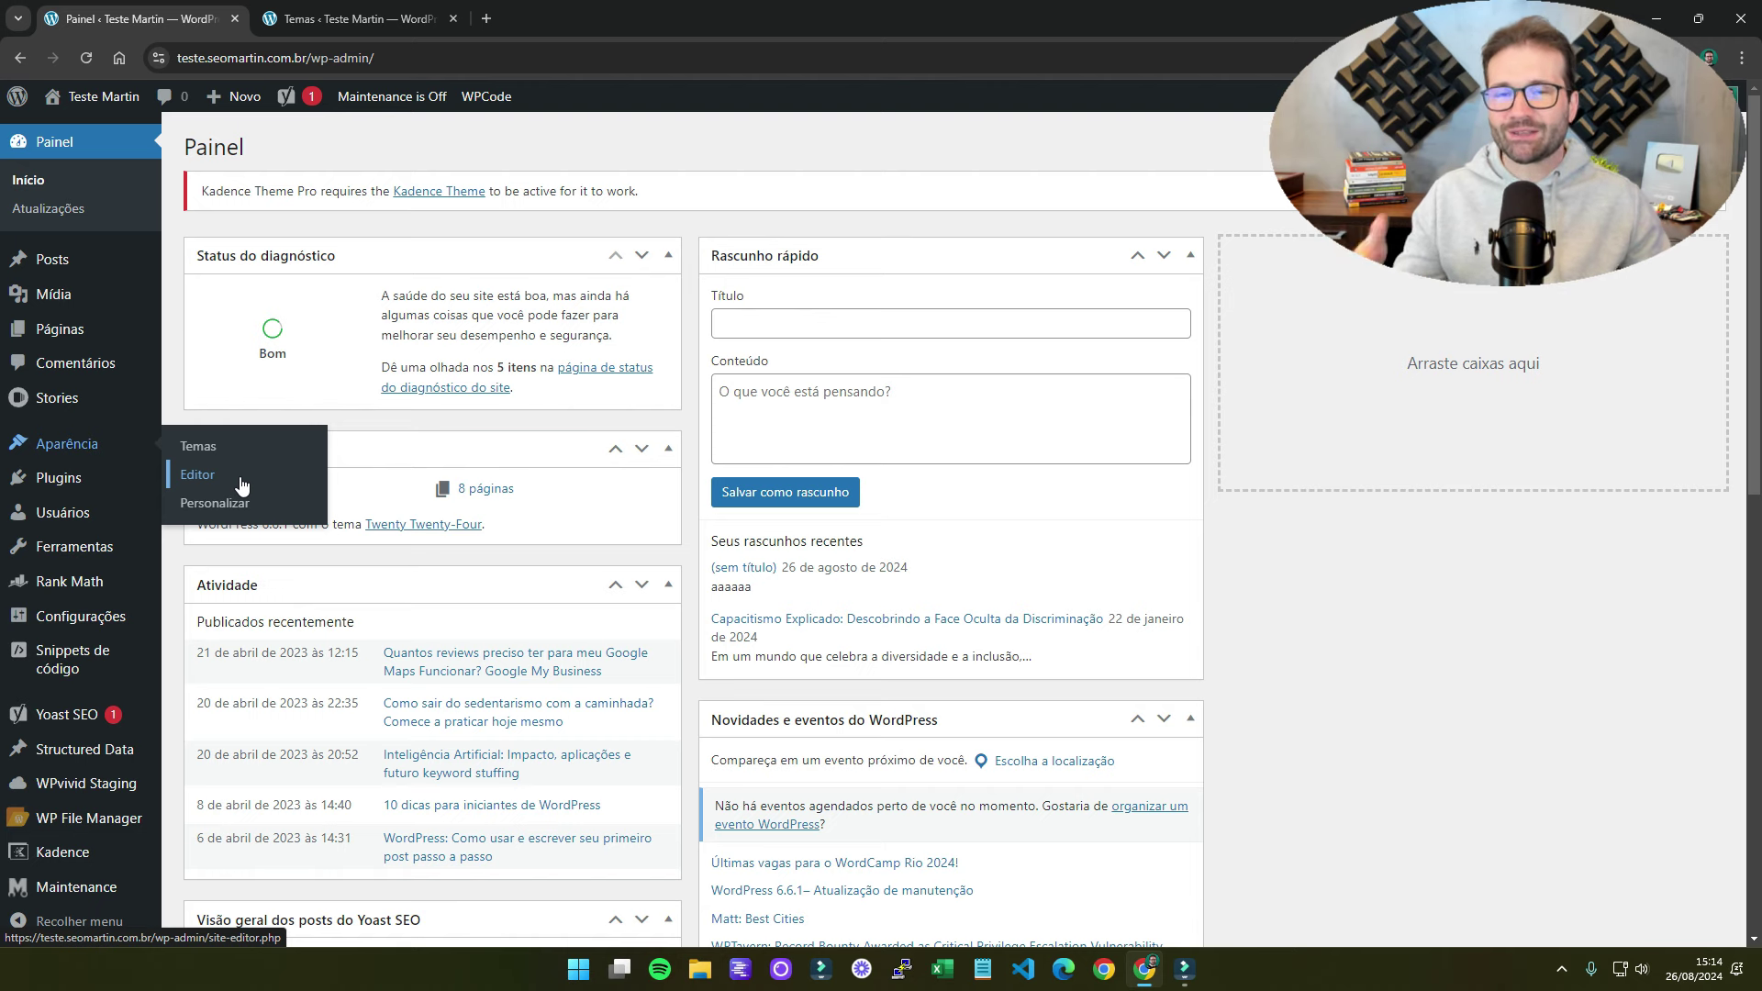
- Create a new post in a separate browser tab and title it "teste"
mouse_move(267, 111)
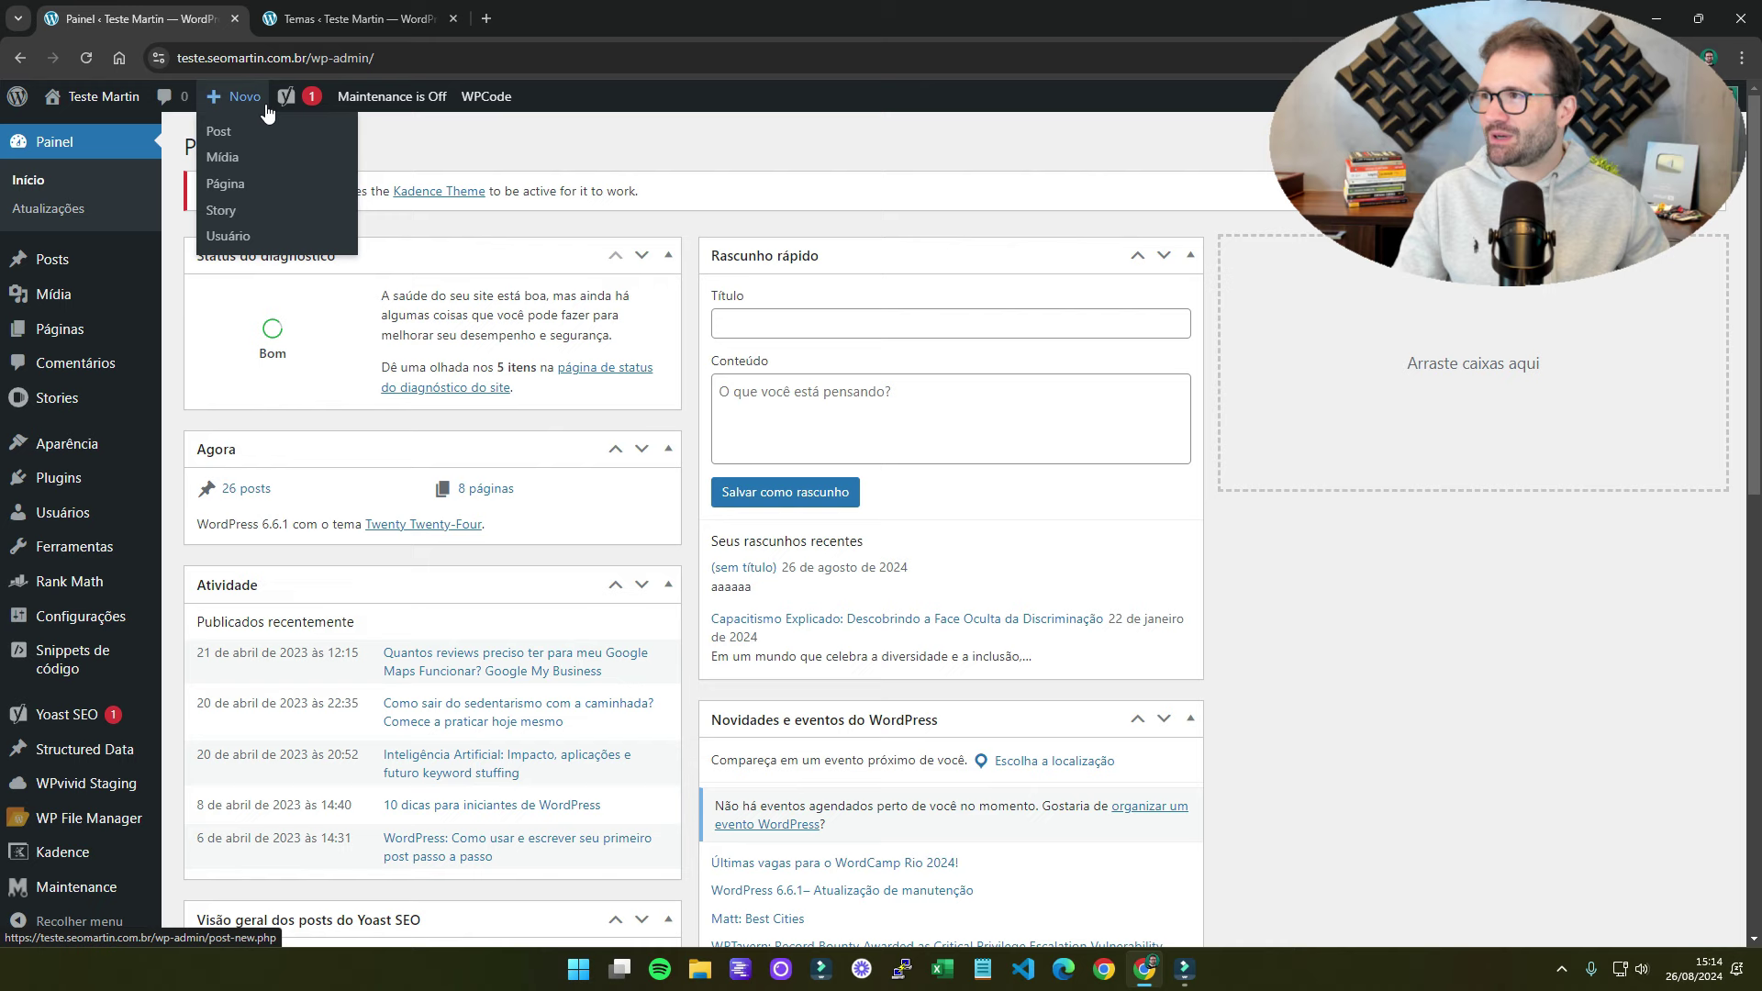
middle_click(229, 133)
left_click(602, 25)
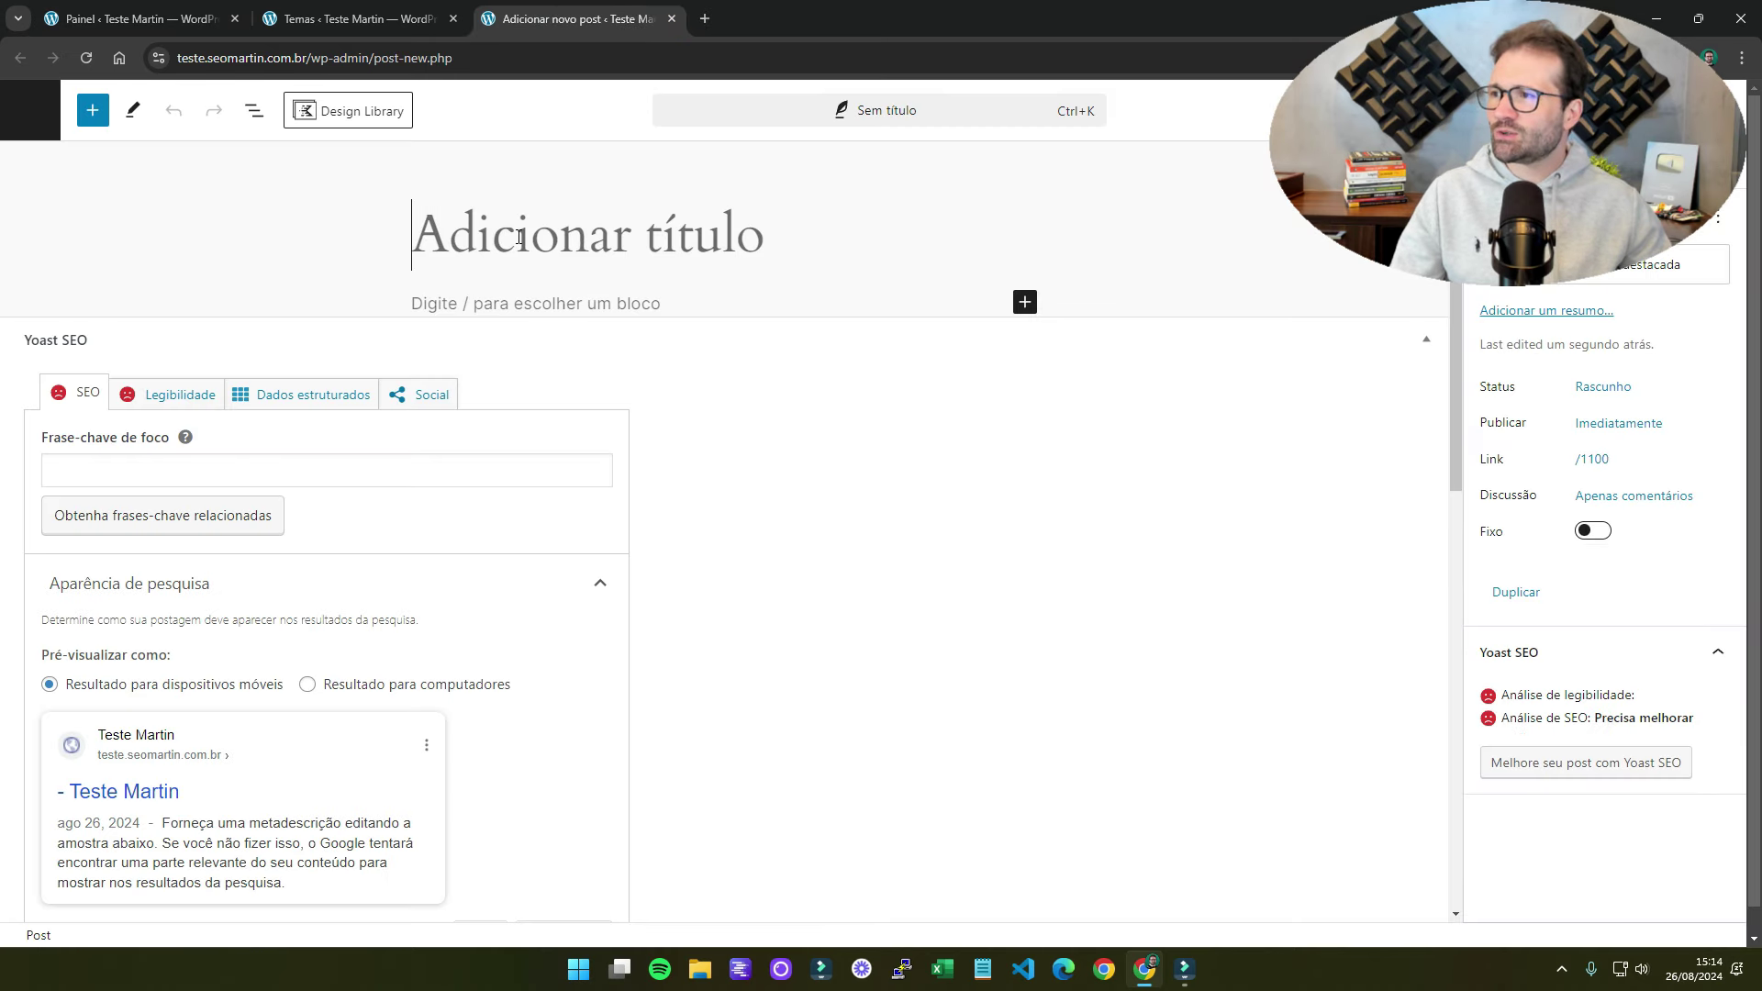
type("teste")
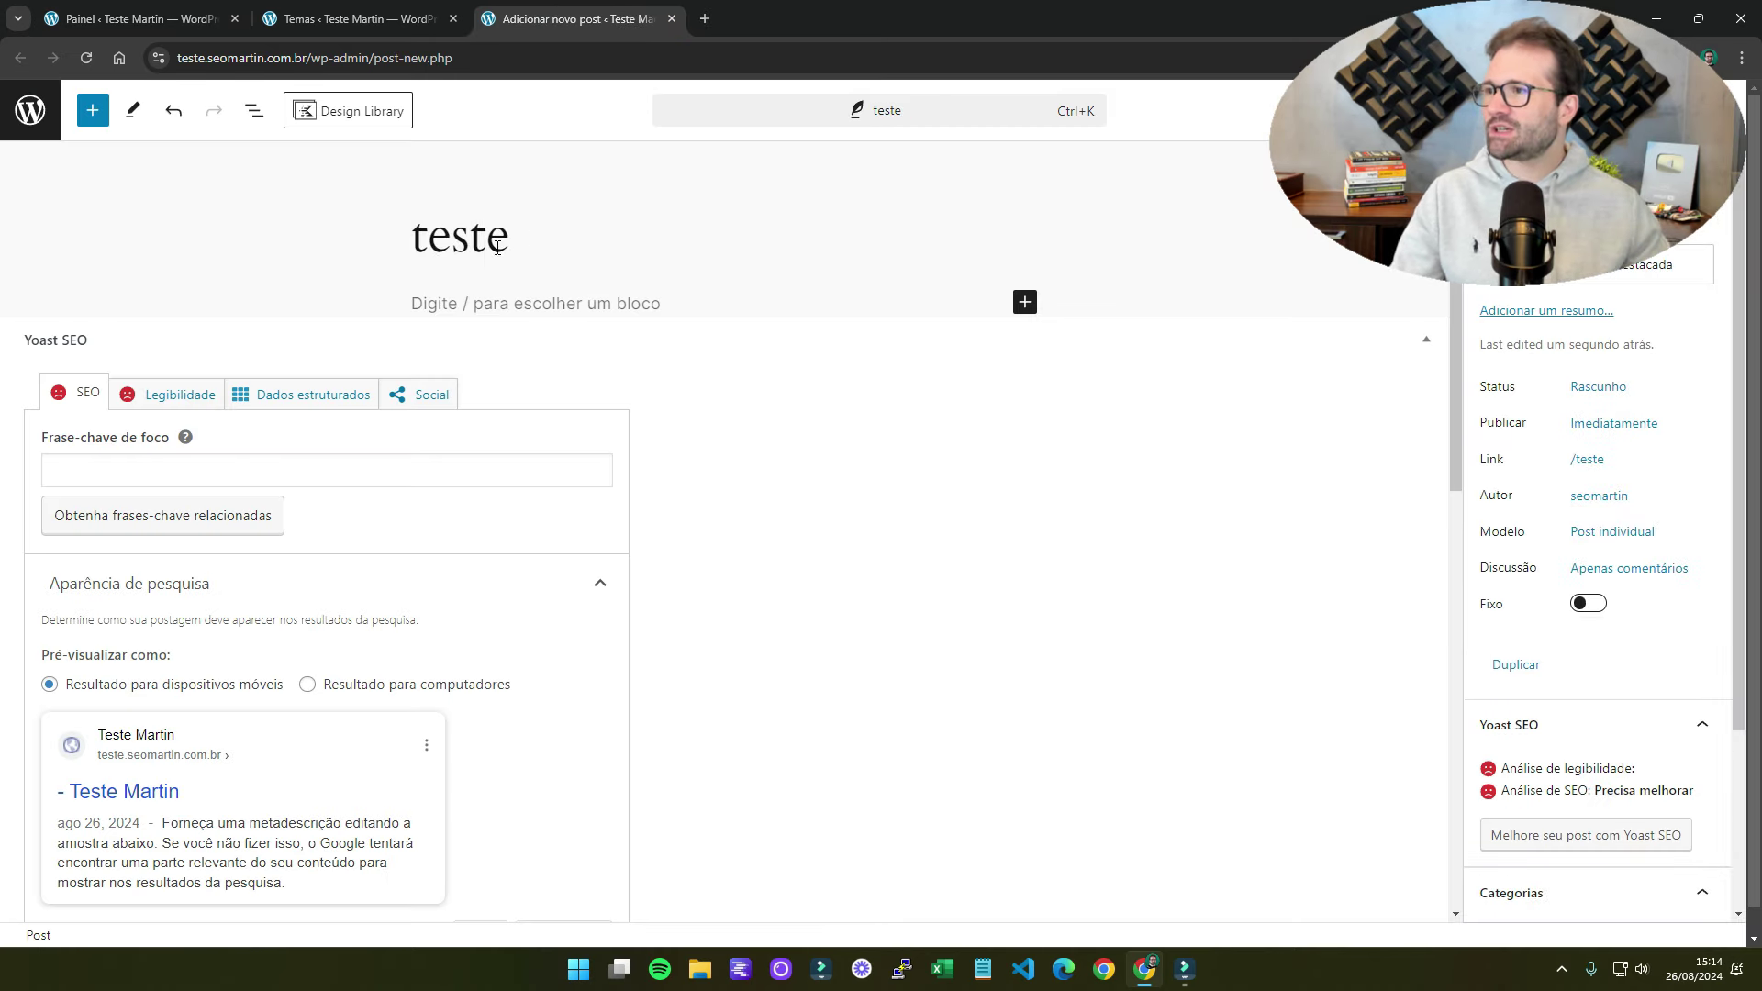
- Show the block pattern categories available for the new post's content
left_click(469, 308)
left_click(93, 111)
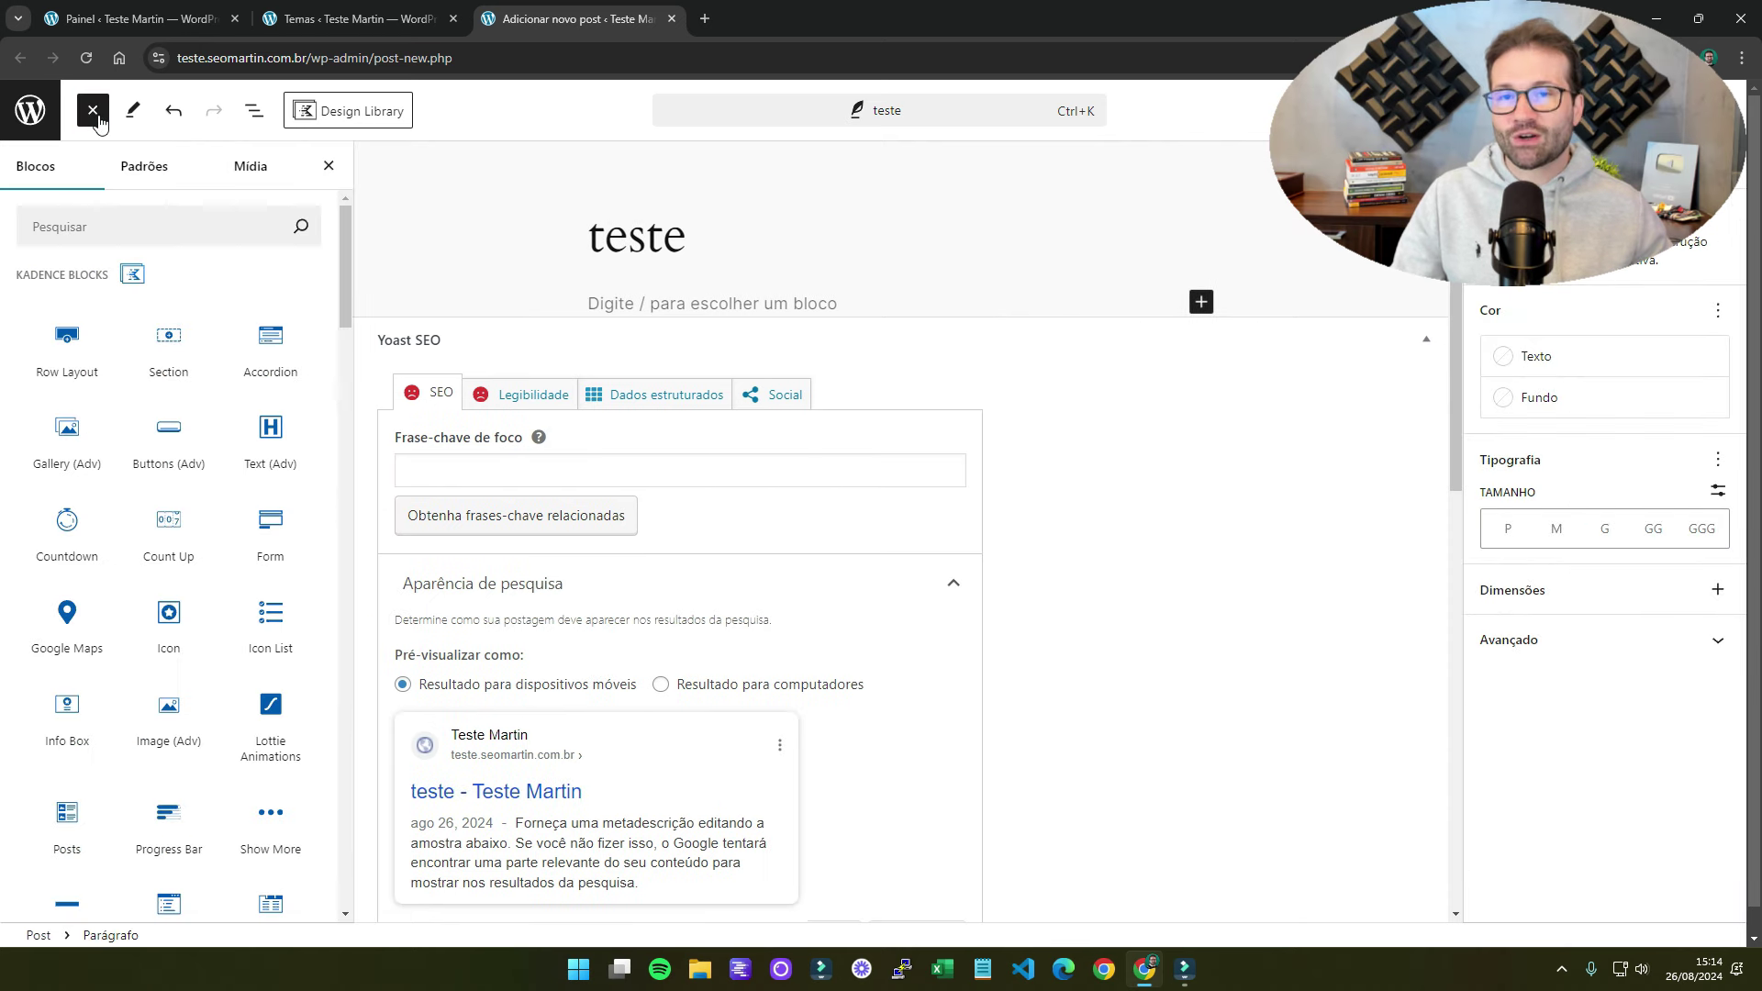
left_click(144, 169)
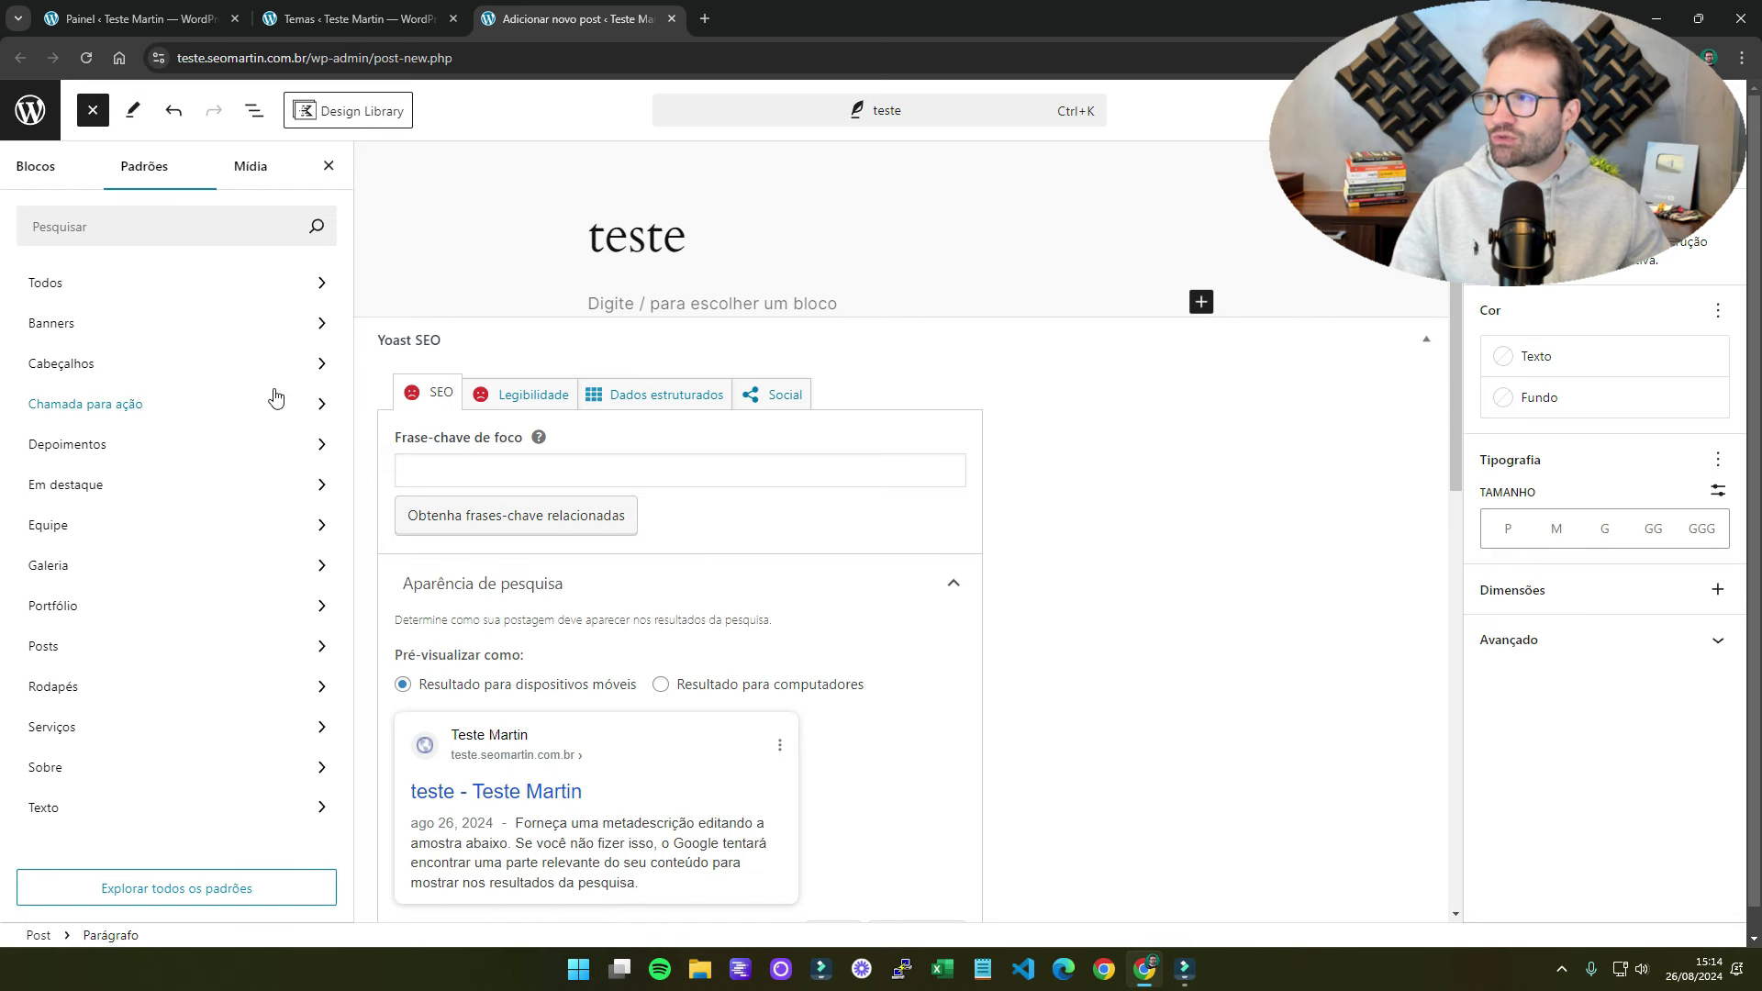
- Activate the Kadence theme and check which Appearance options the dashboard offers with it
left_click(358, 19)
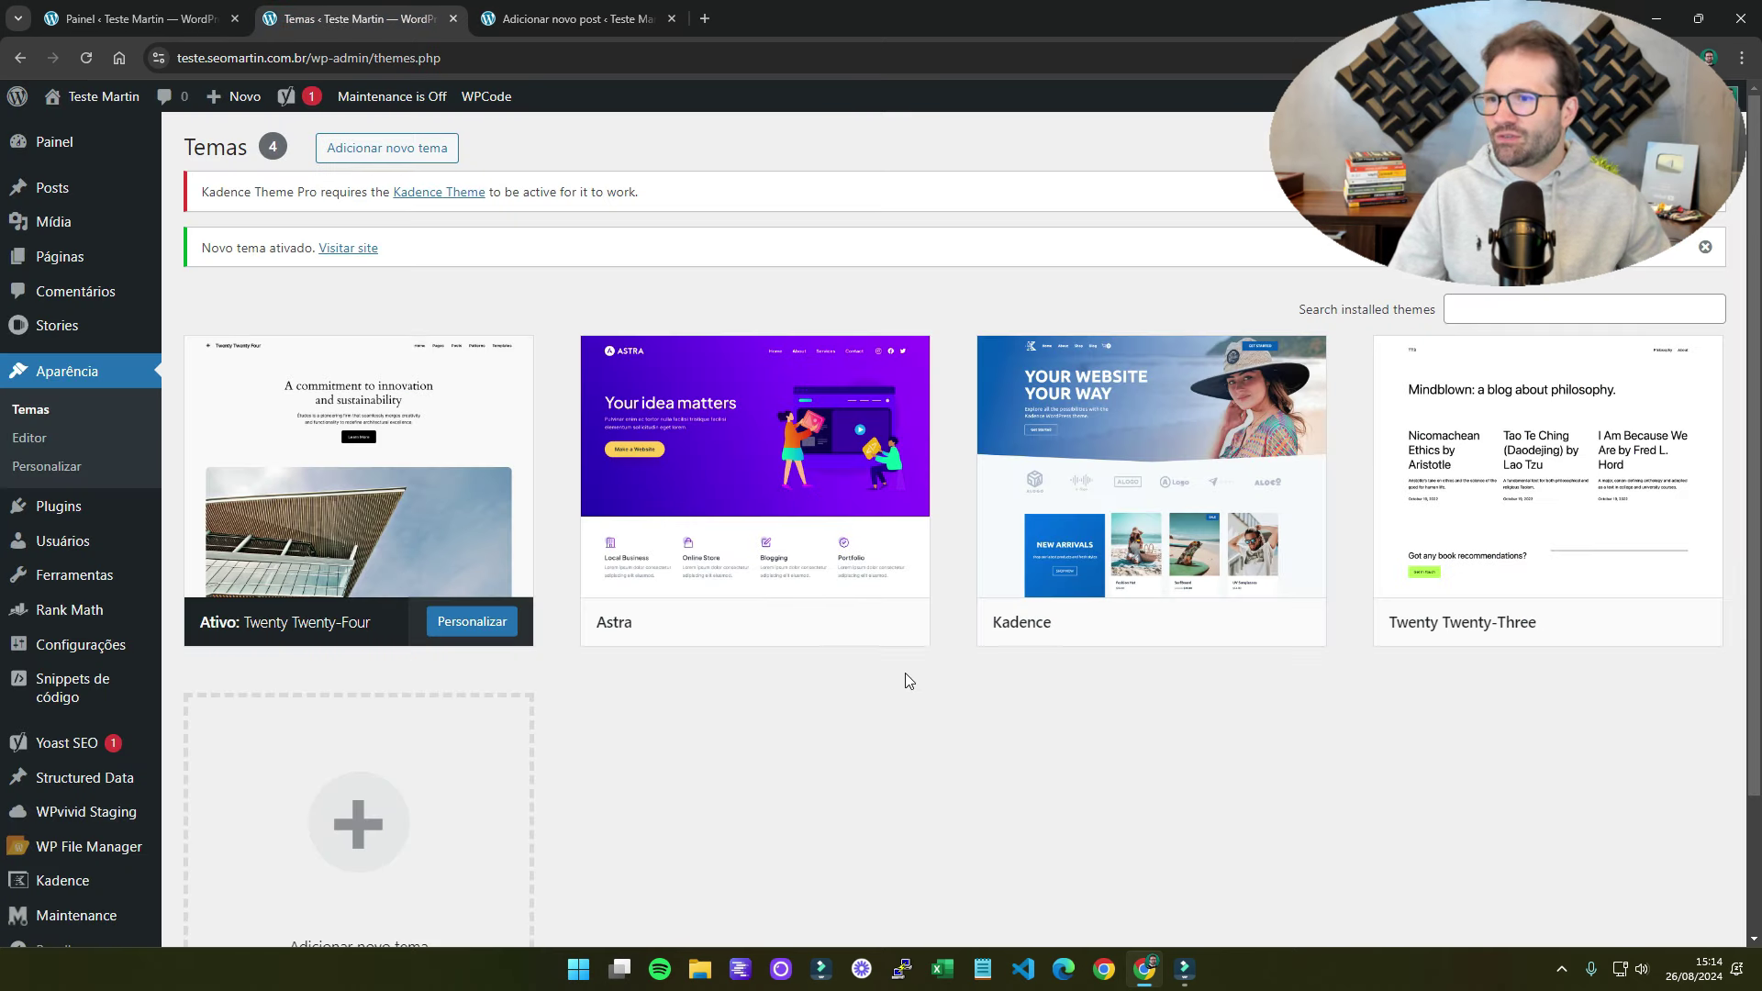
left_click(1187, 624)
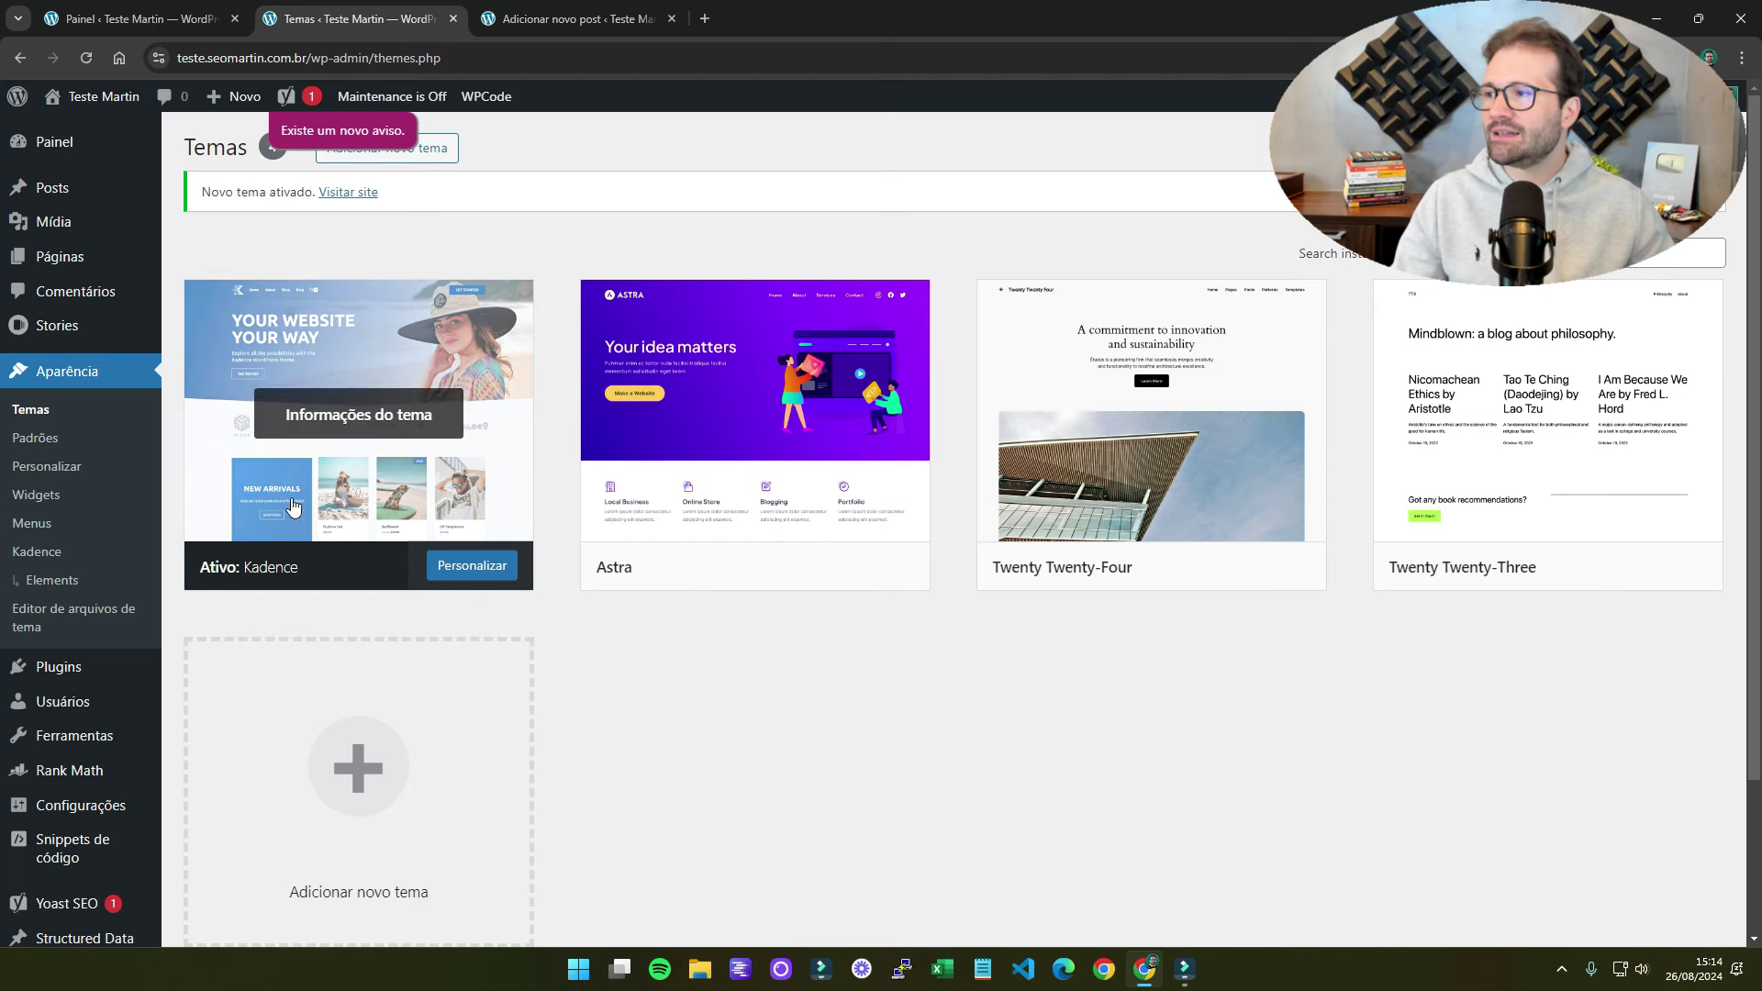
left_click(127, 11)
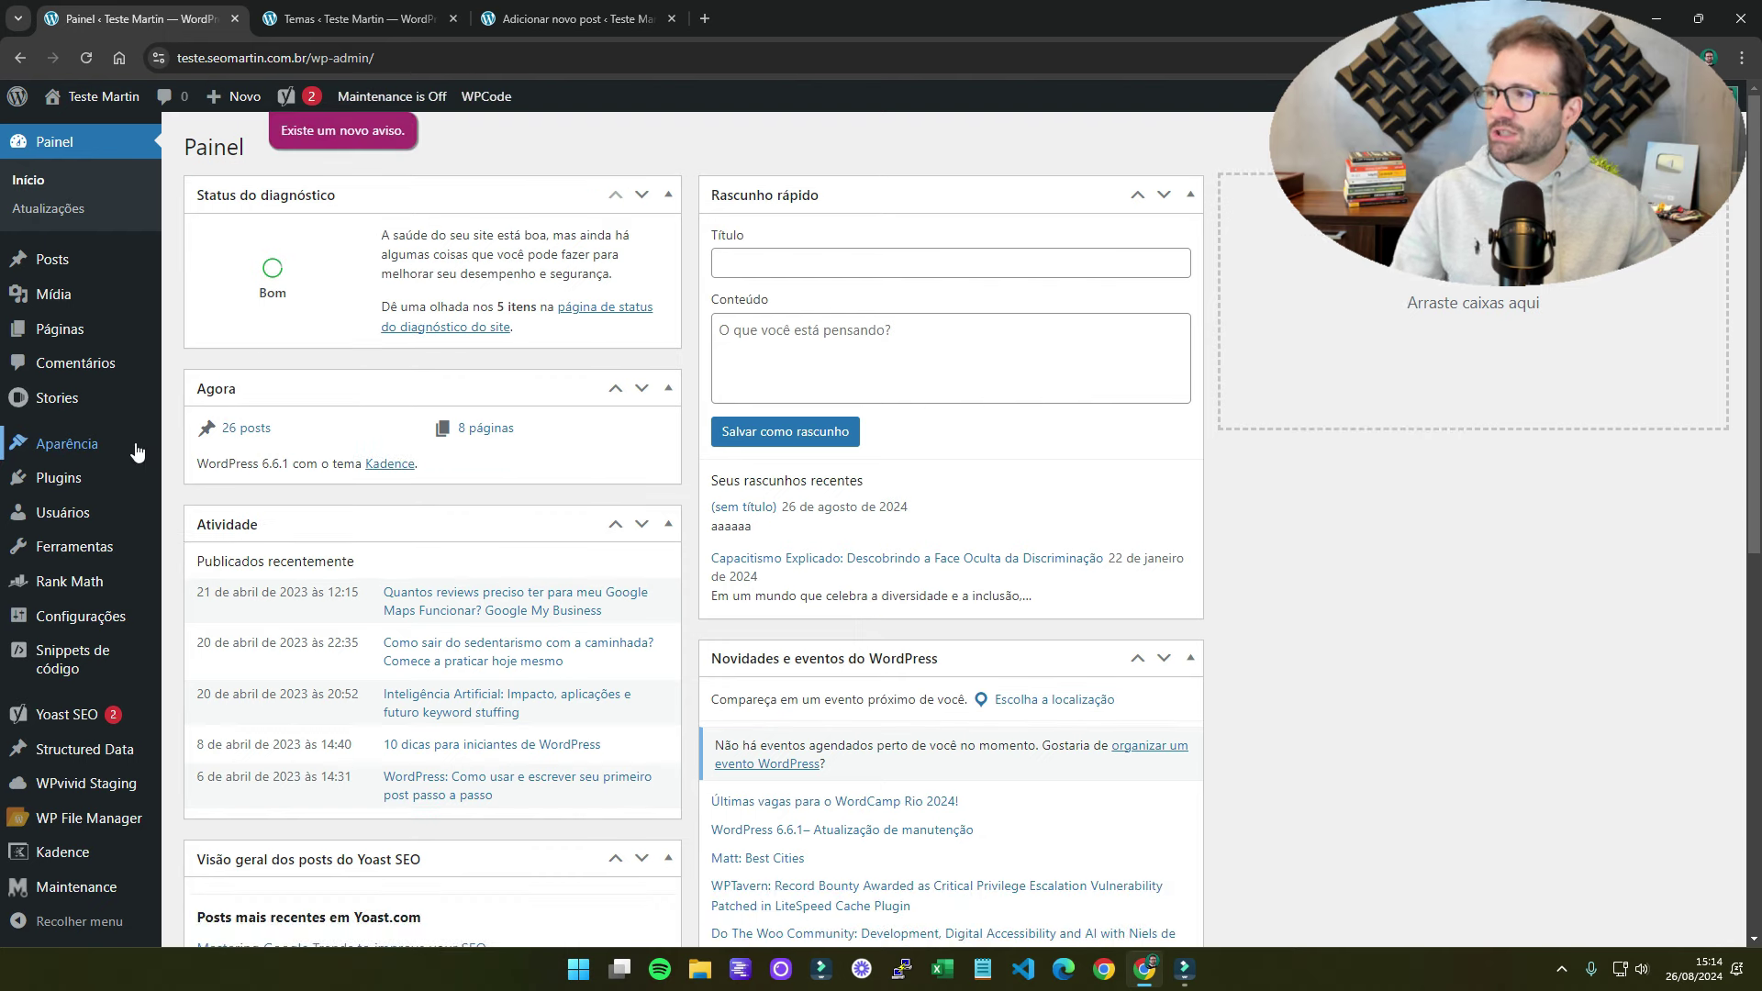
mouse_move(136, 450)
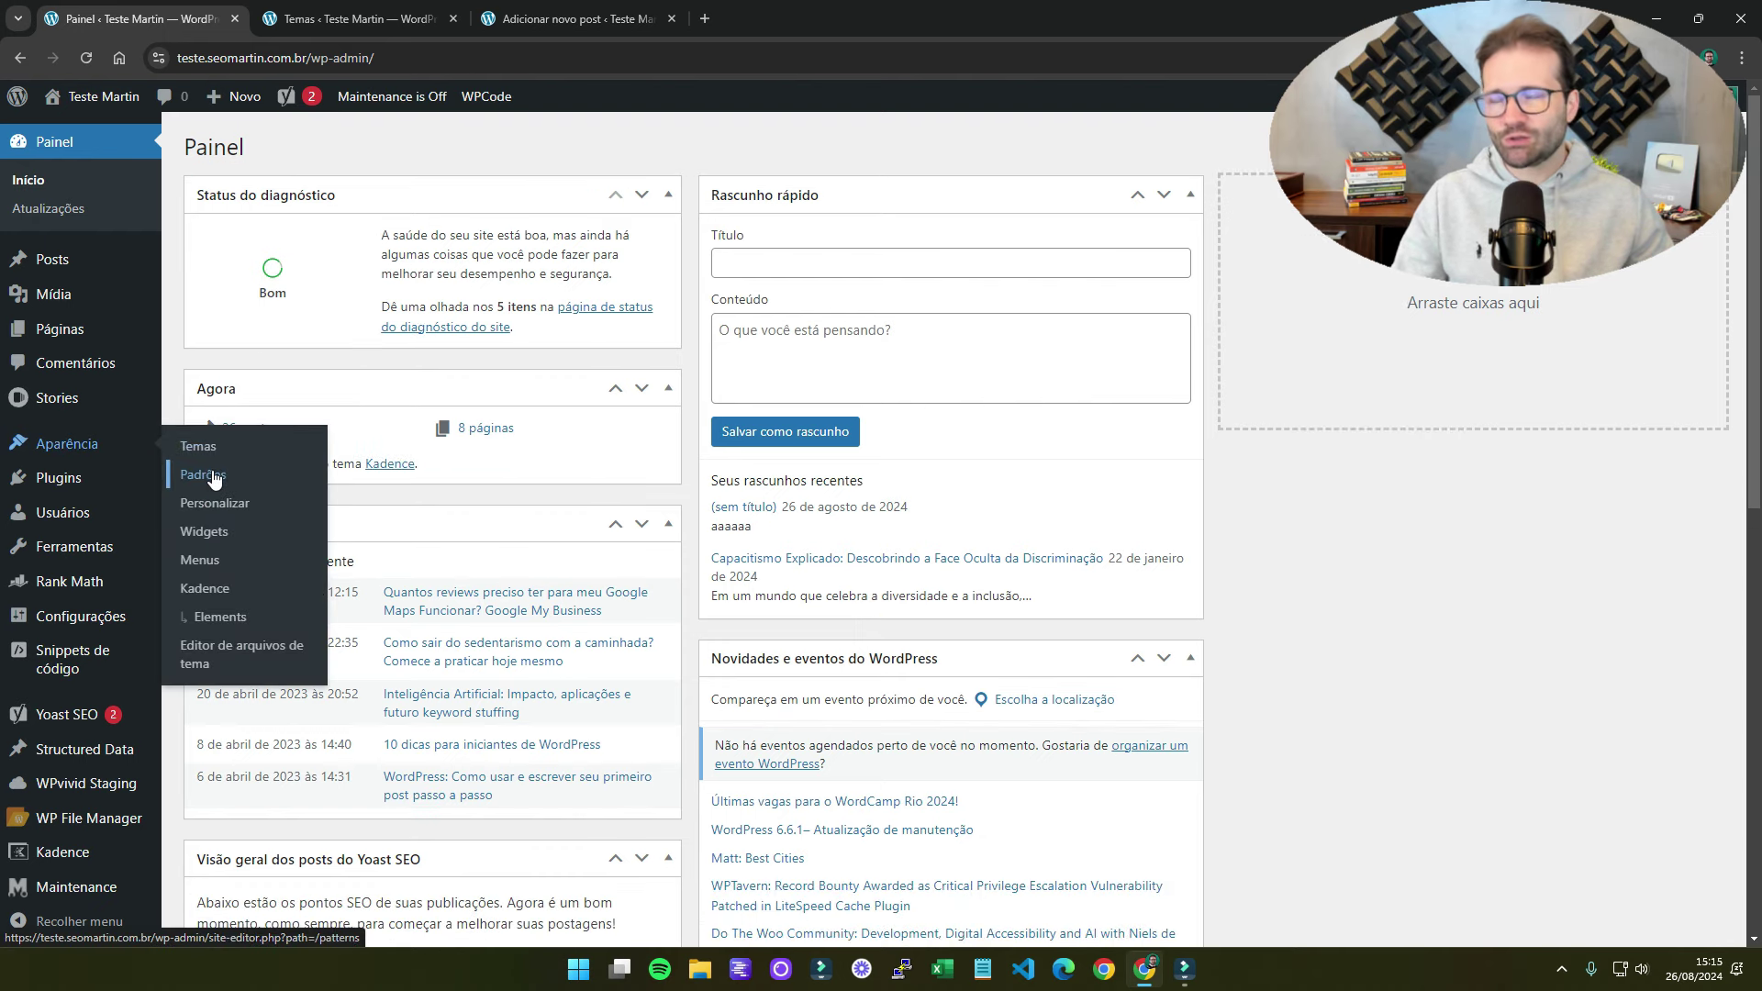
- Return to the "teste" post, reload its editor and list the block pattern categories again
left_click(554, 19)
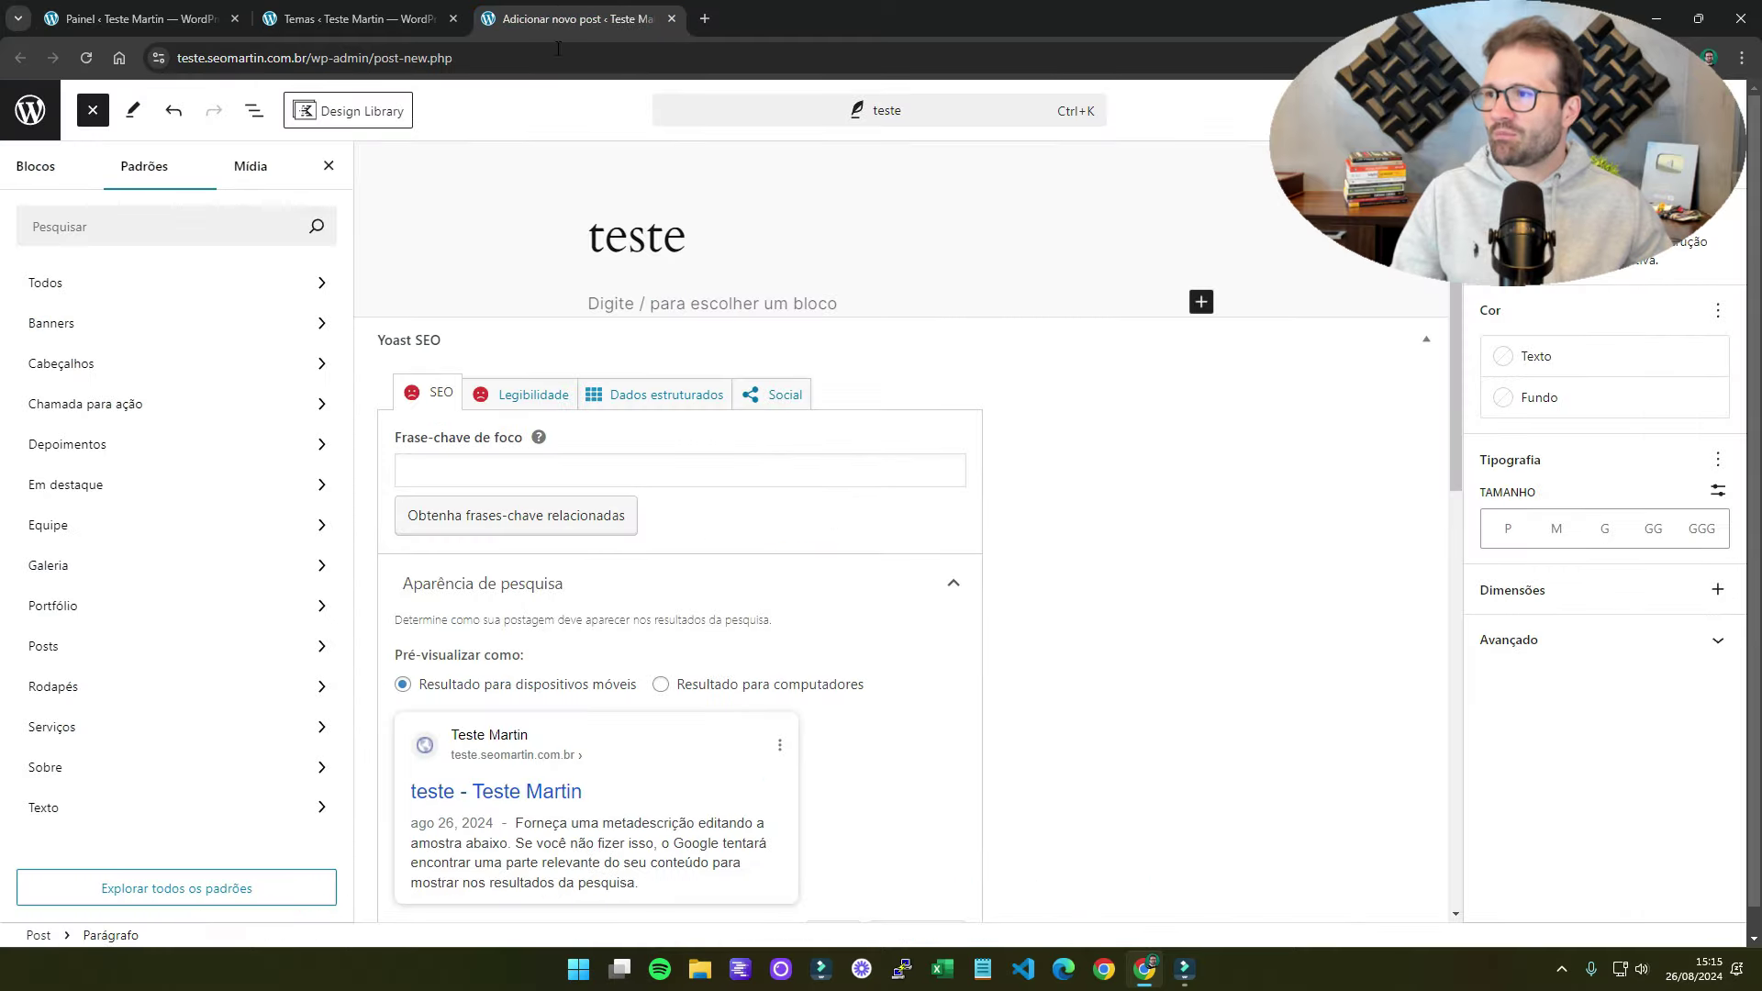
key("Escape")
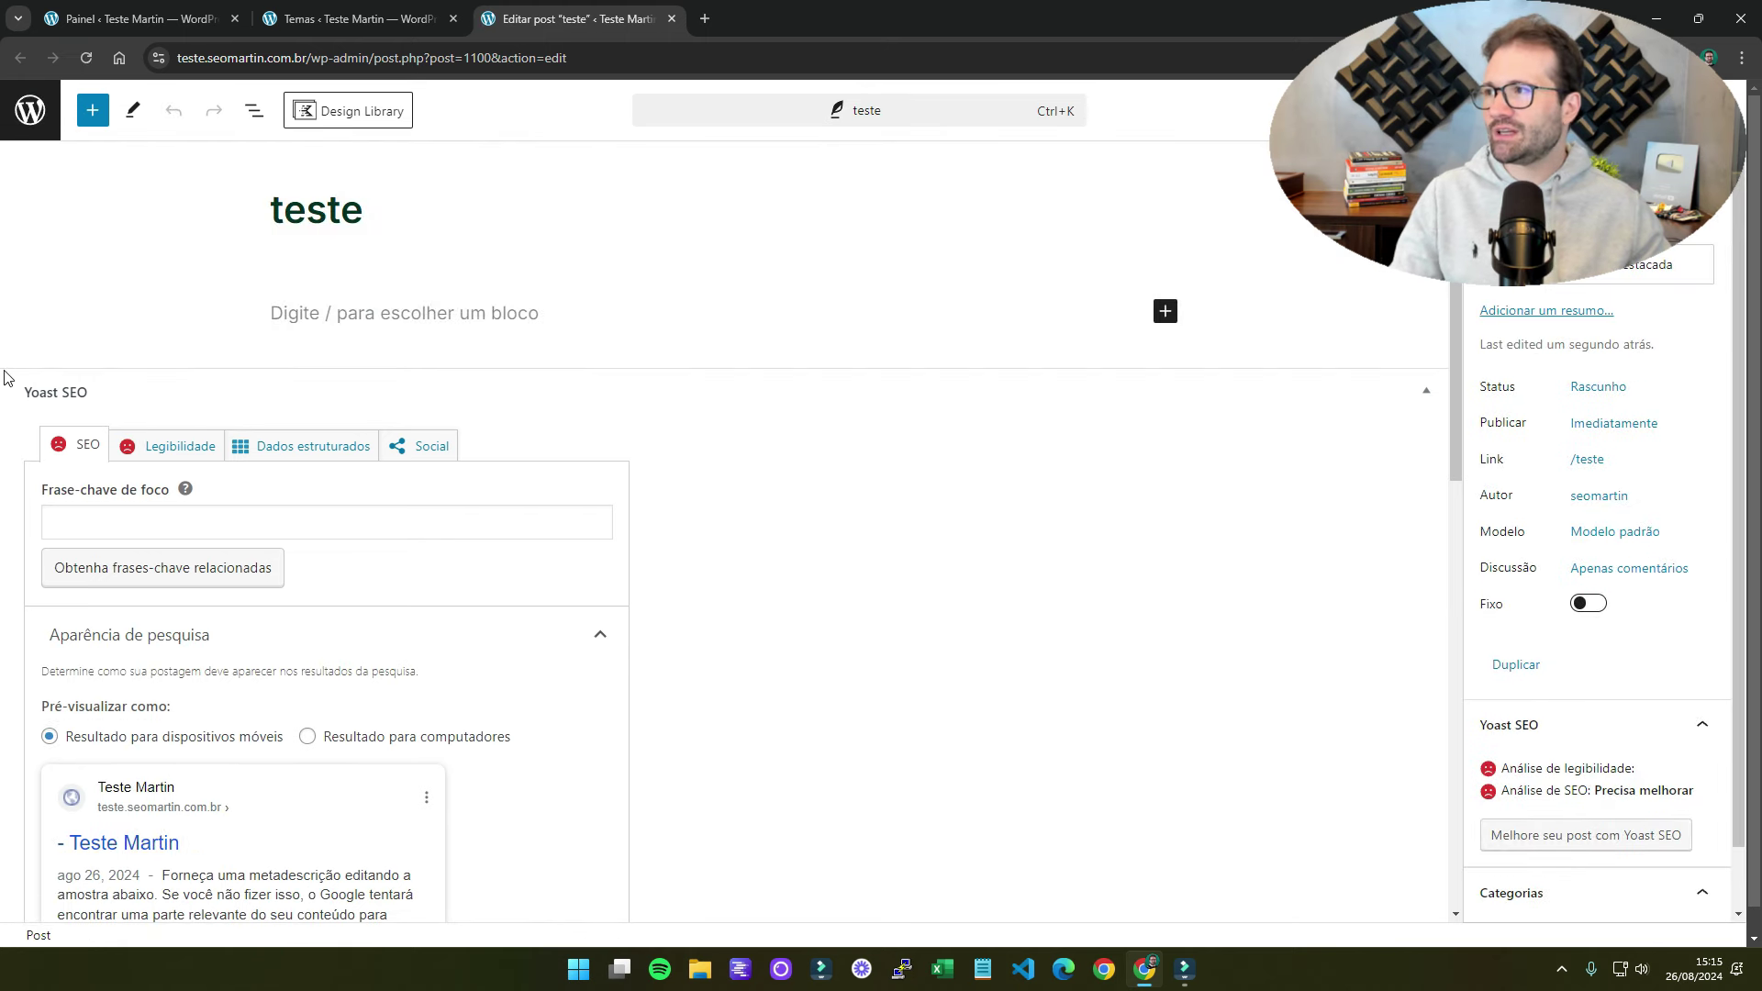
left_click(96, 123)
left_click(145, 169)
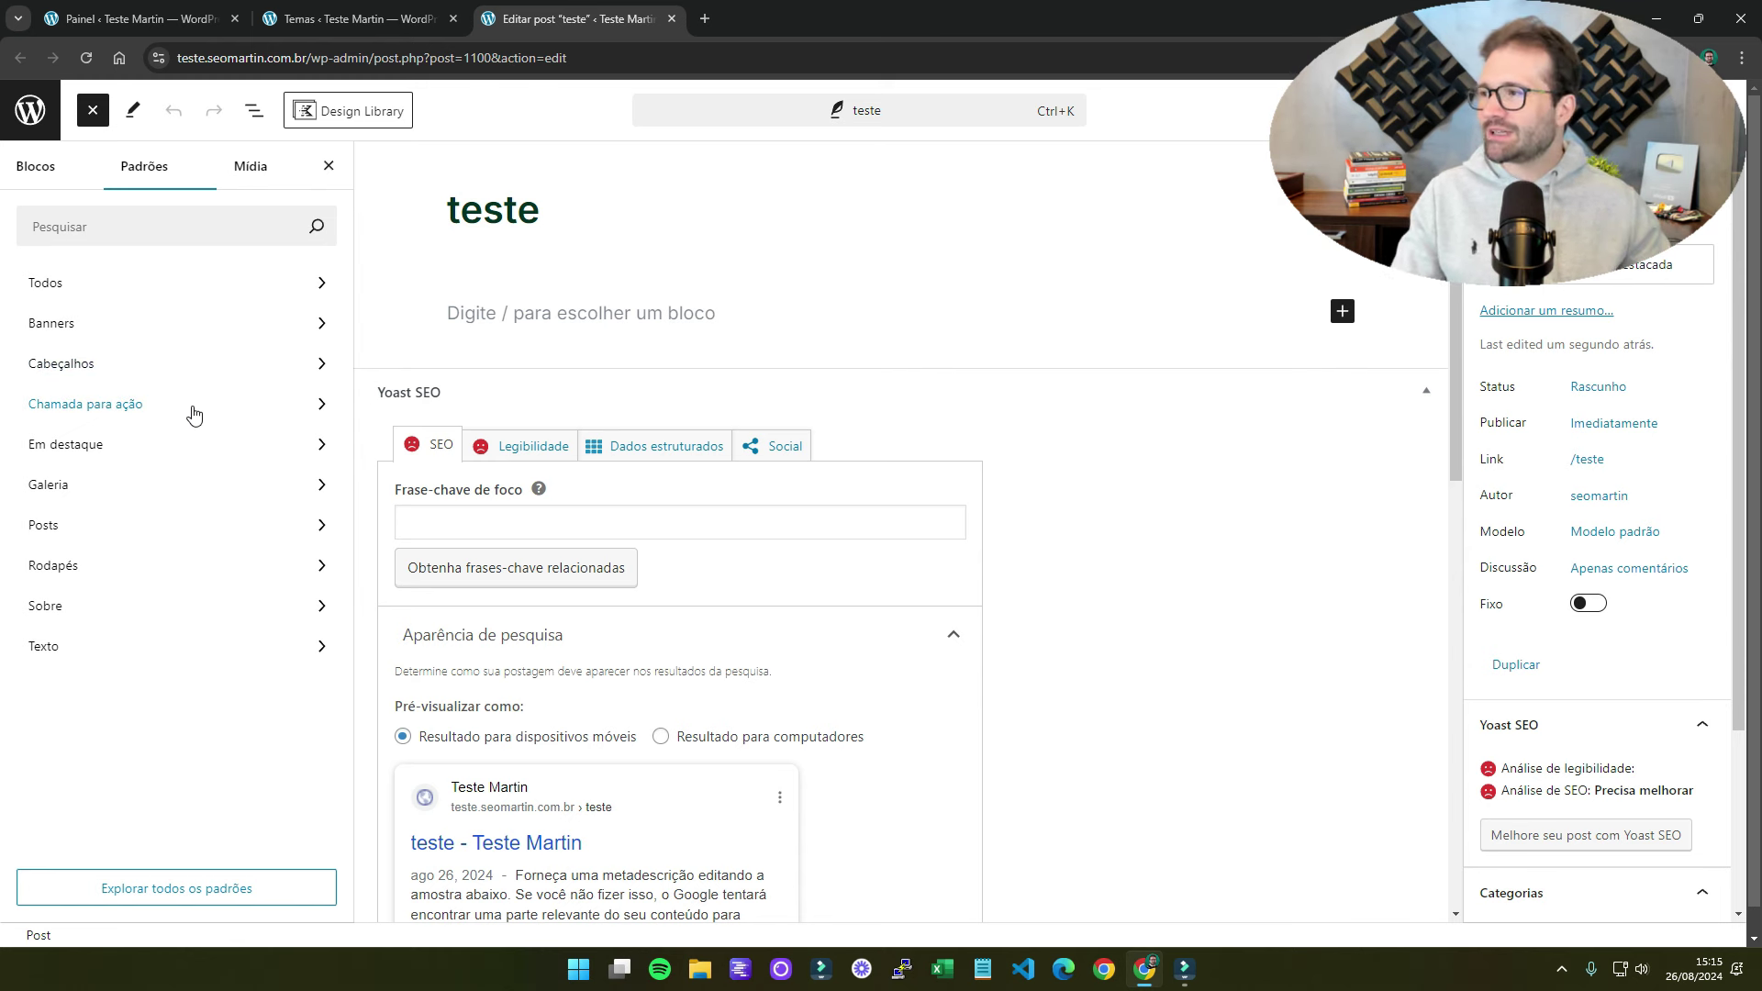
- Insert the "Bold sale banner with geometric background" pattern from the Banners category into the post
left_click(99, 295)
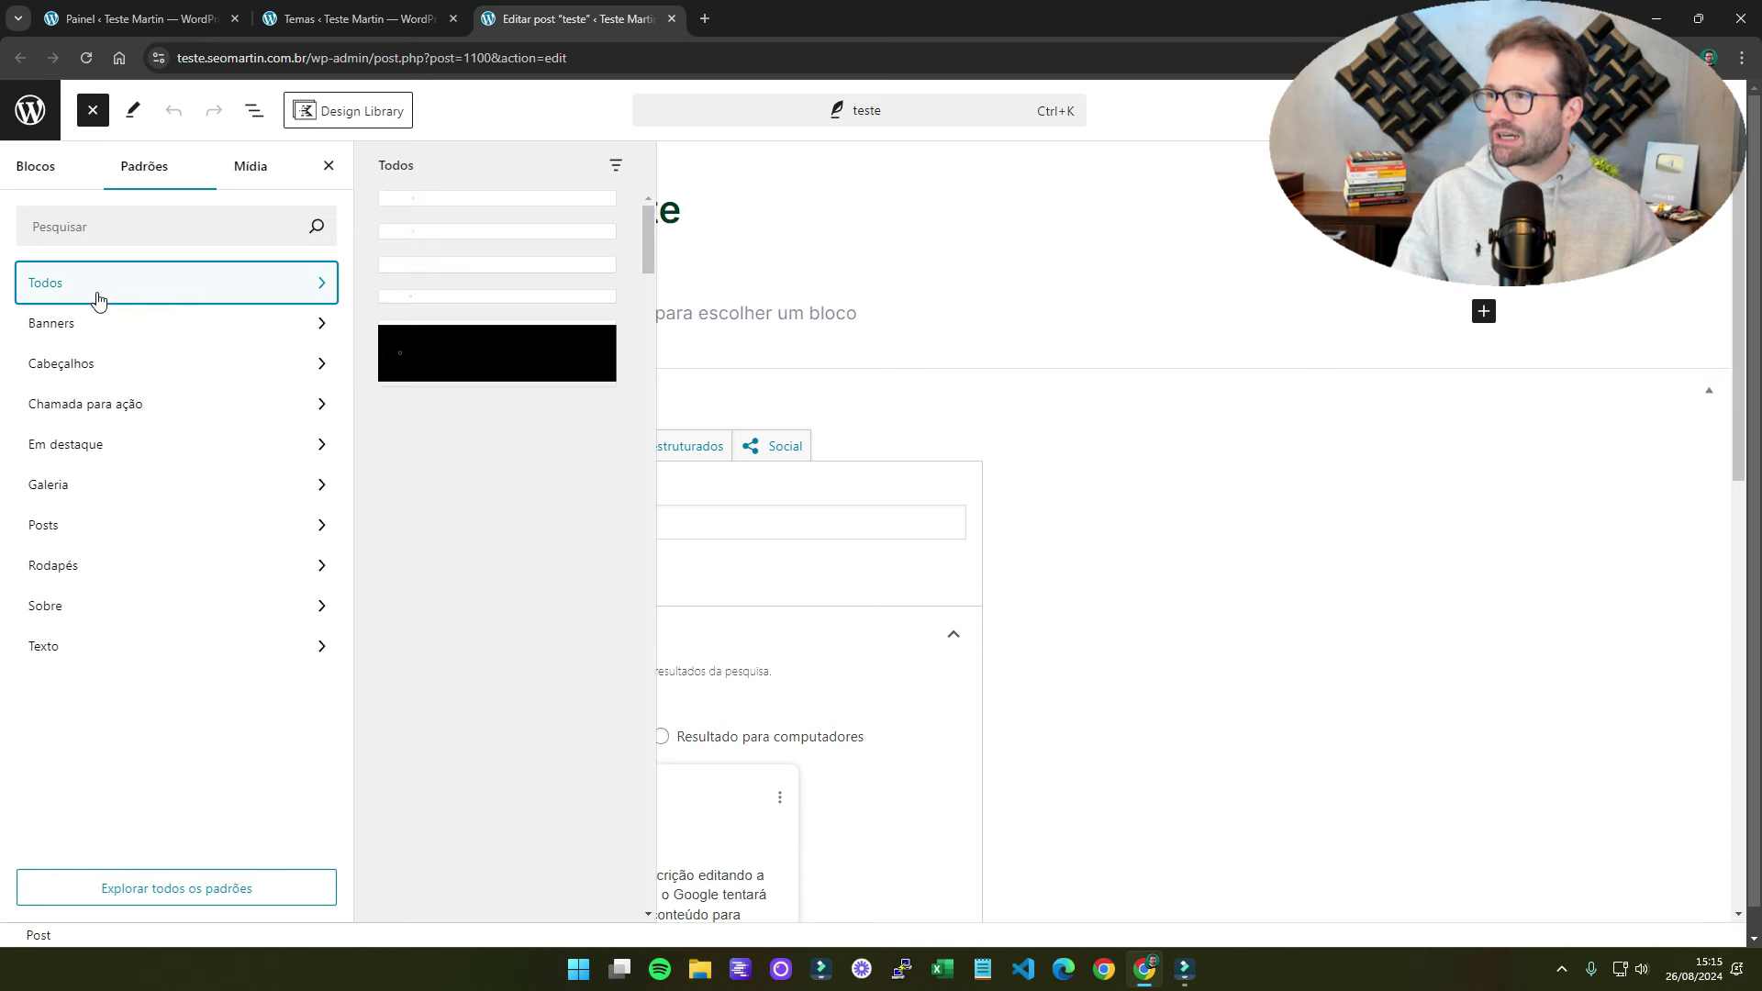
left_click(95, 332)
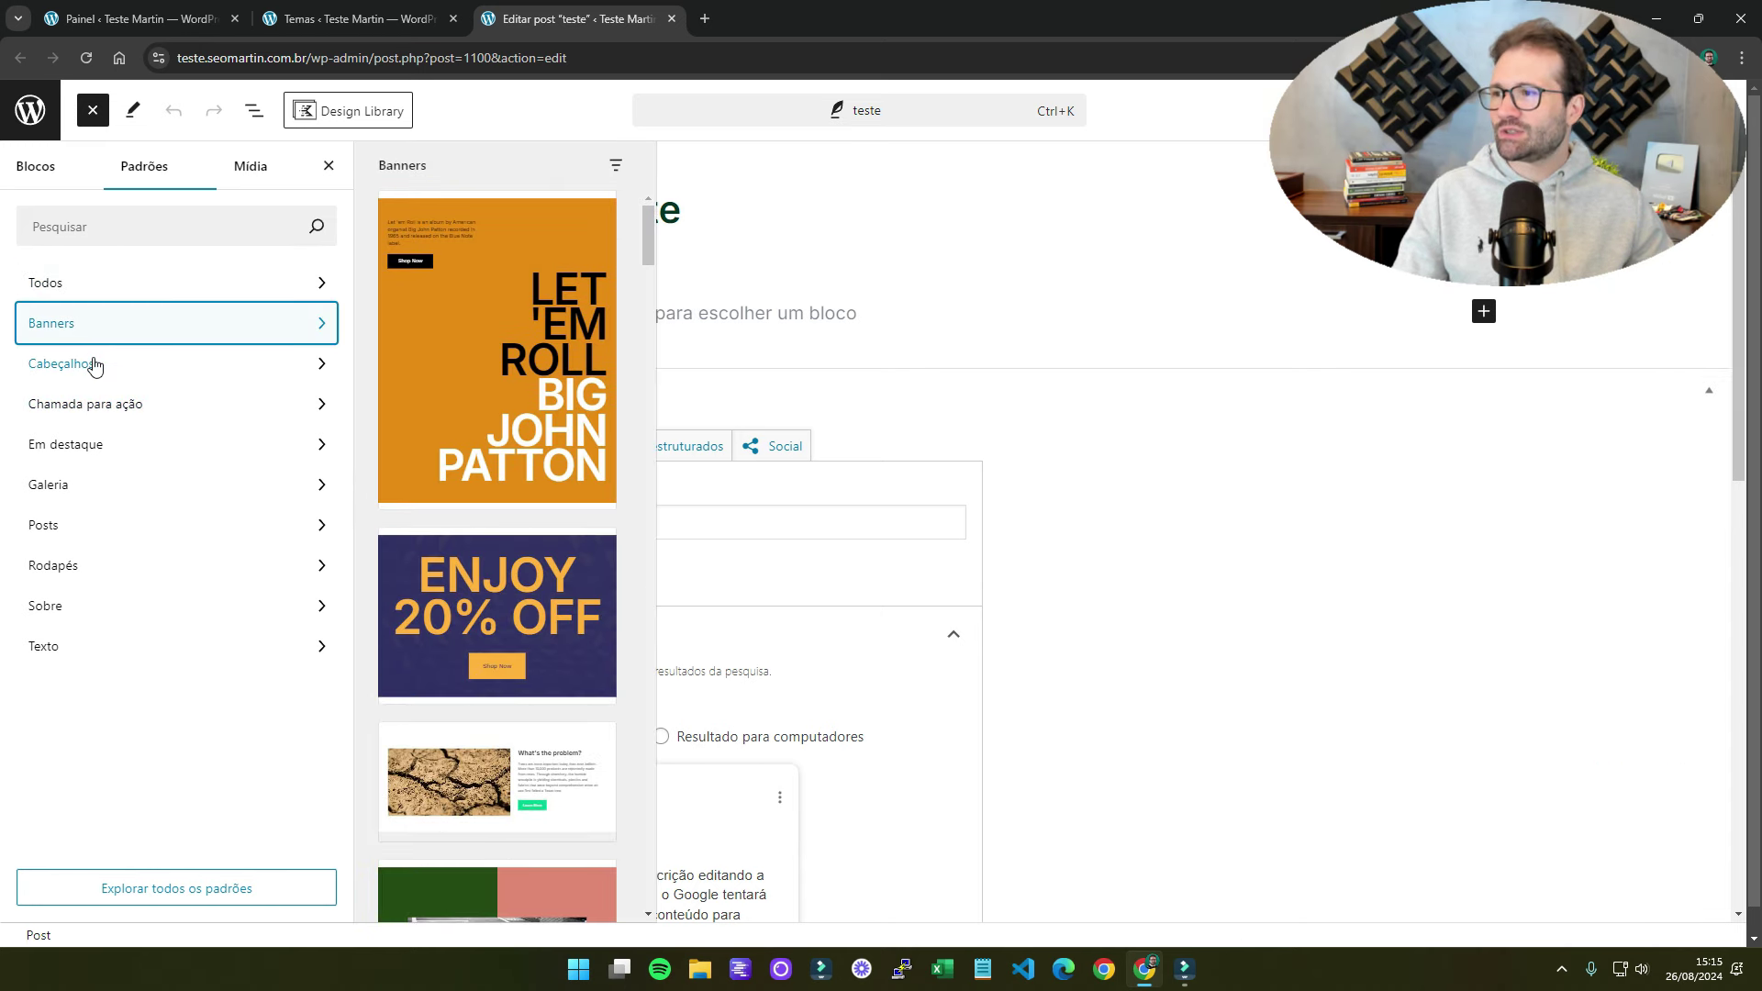
left_click(92, 362)
key("Up")
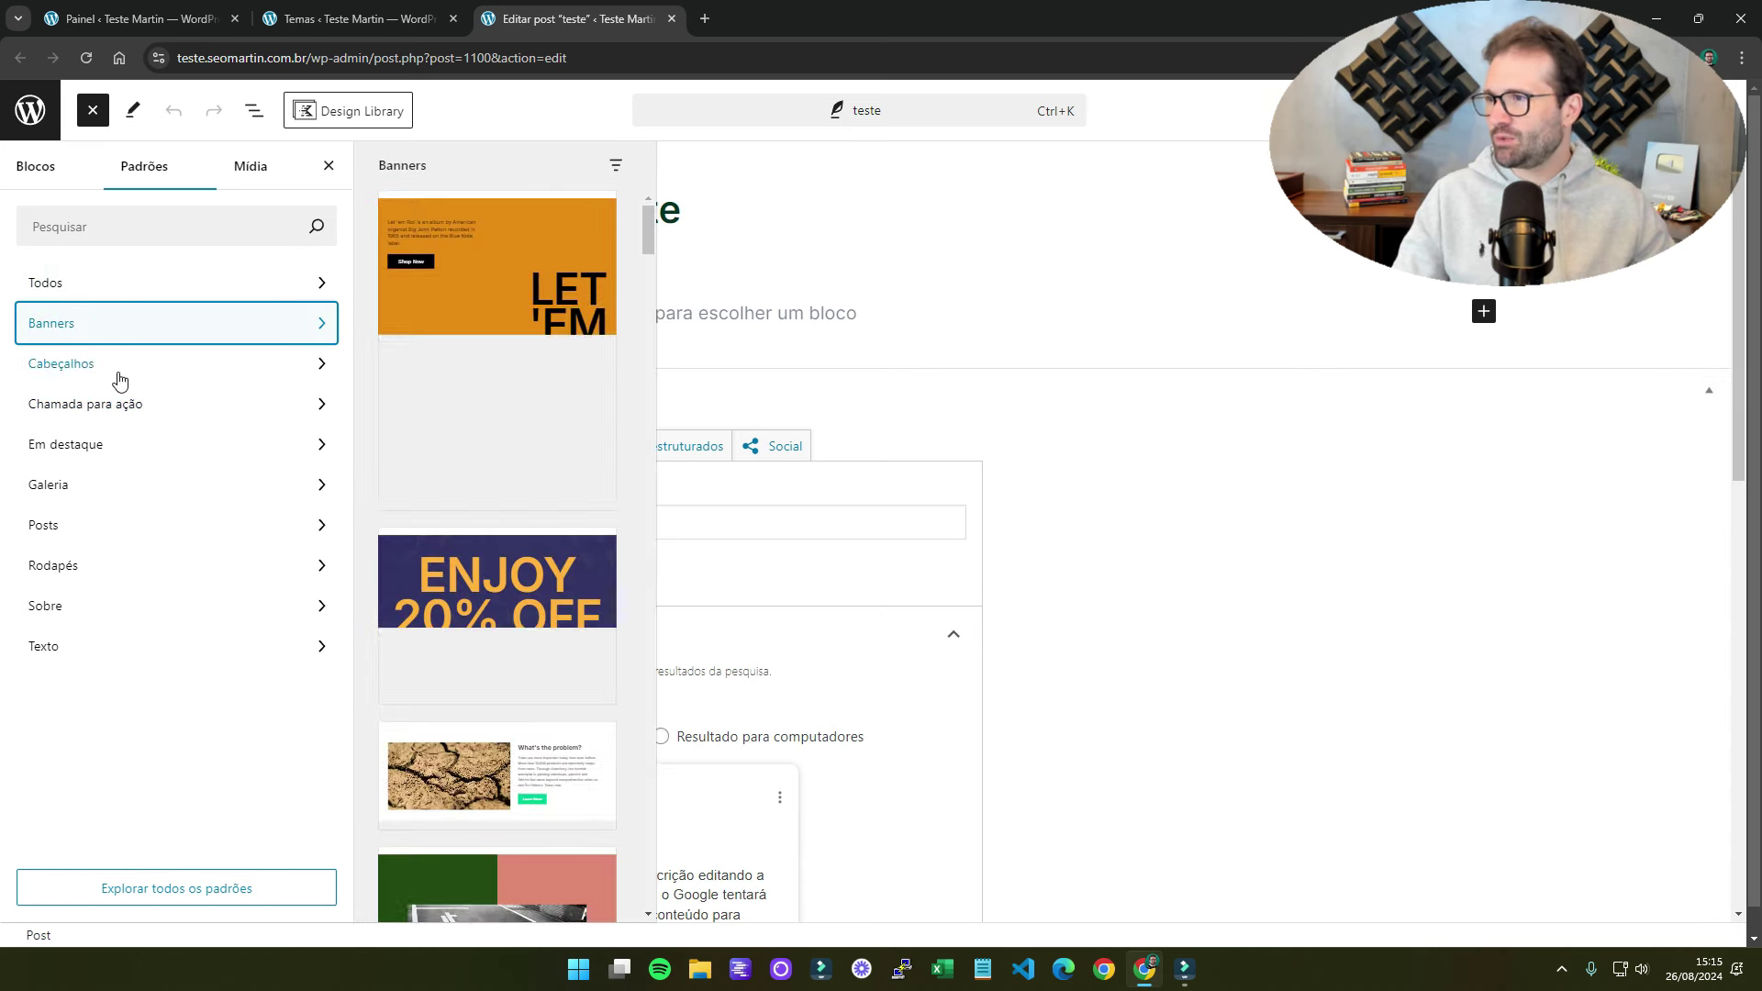
left_click(505, 626)
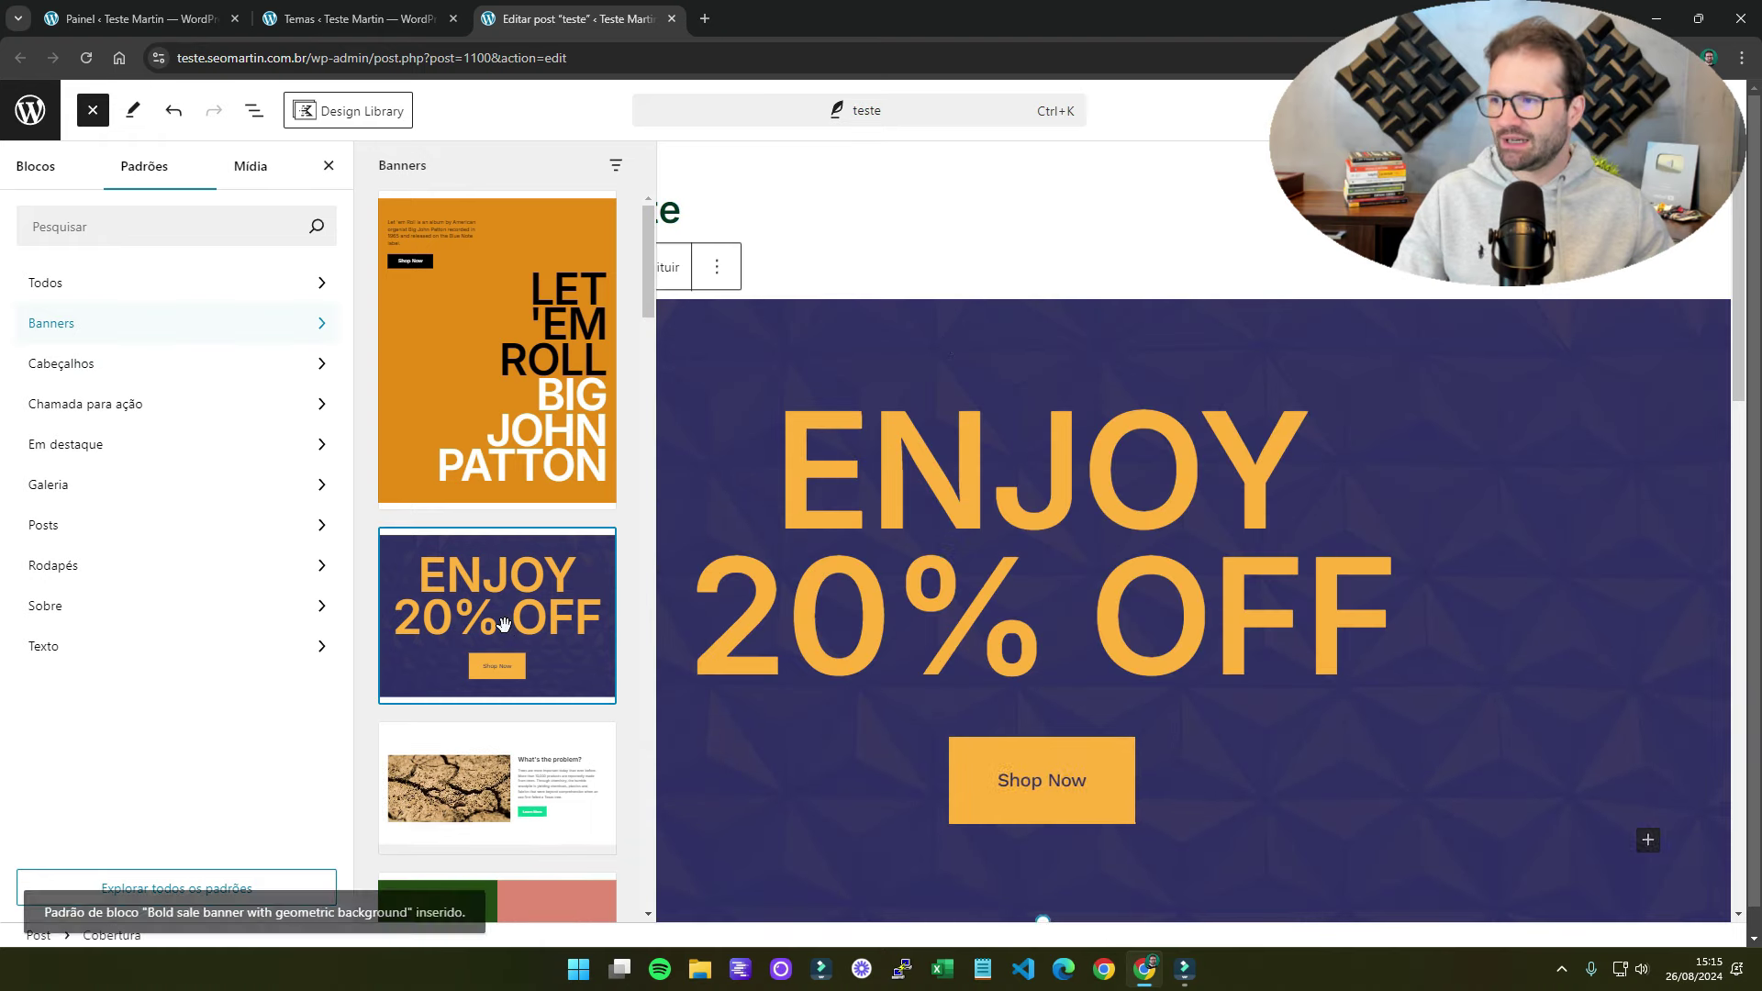
- Replace the word "ENJOY" in the banner with "APROVEITE", working with the block inserter closed
left_click(329, 166)
scroll(725, 594, "down", 3)
scroll(725, 595, "up", 3)
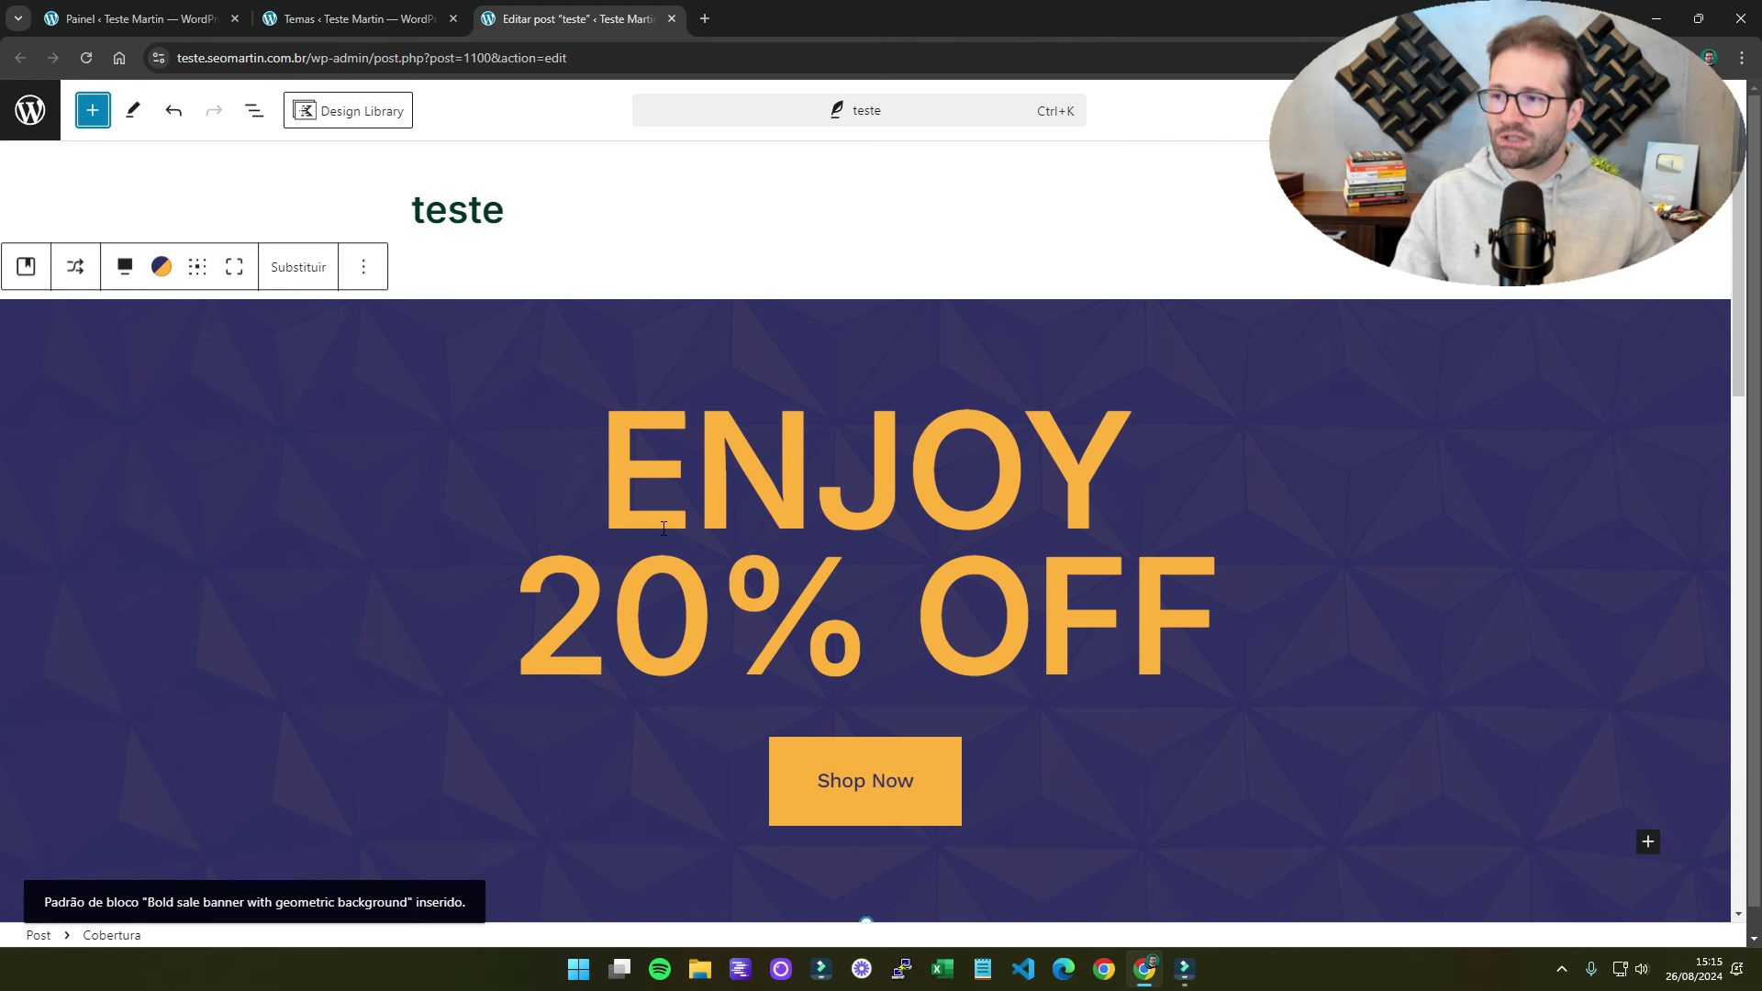
left_click_drag(670, 555, 1207, 584)
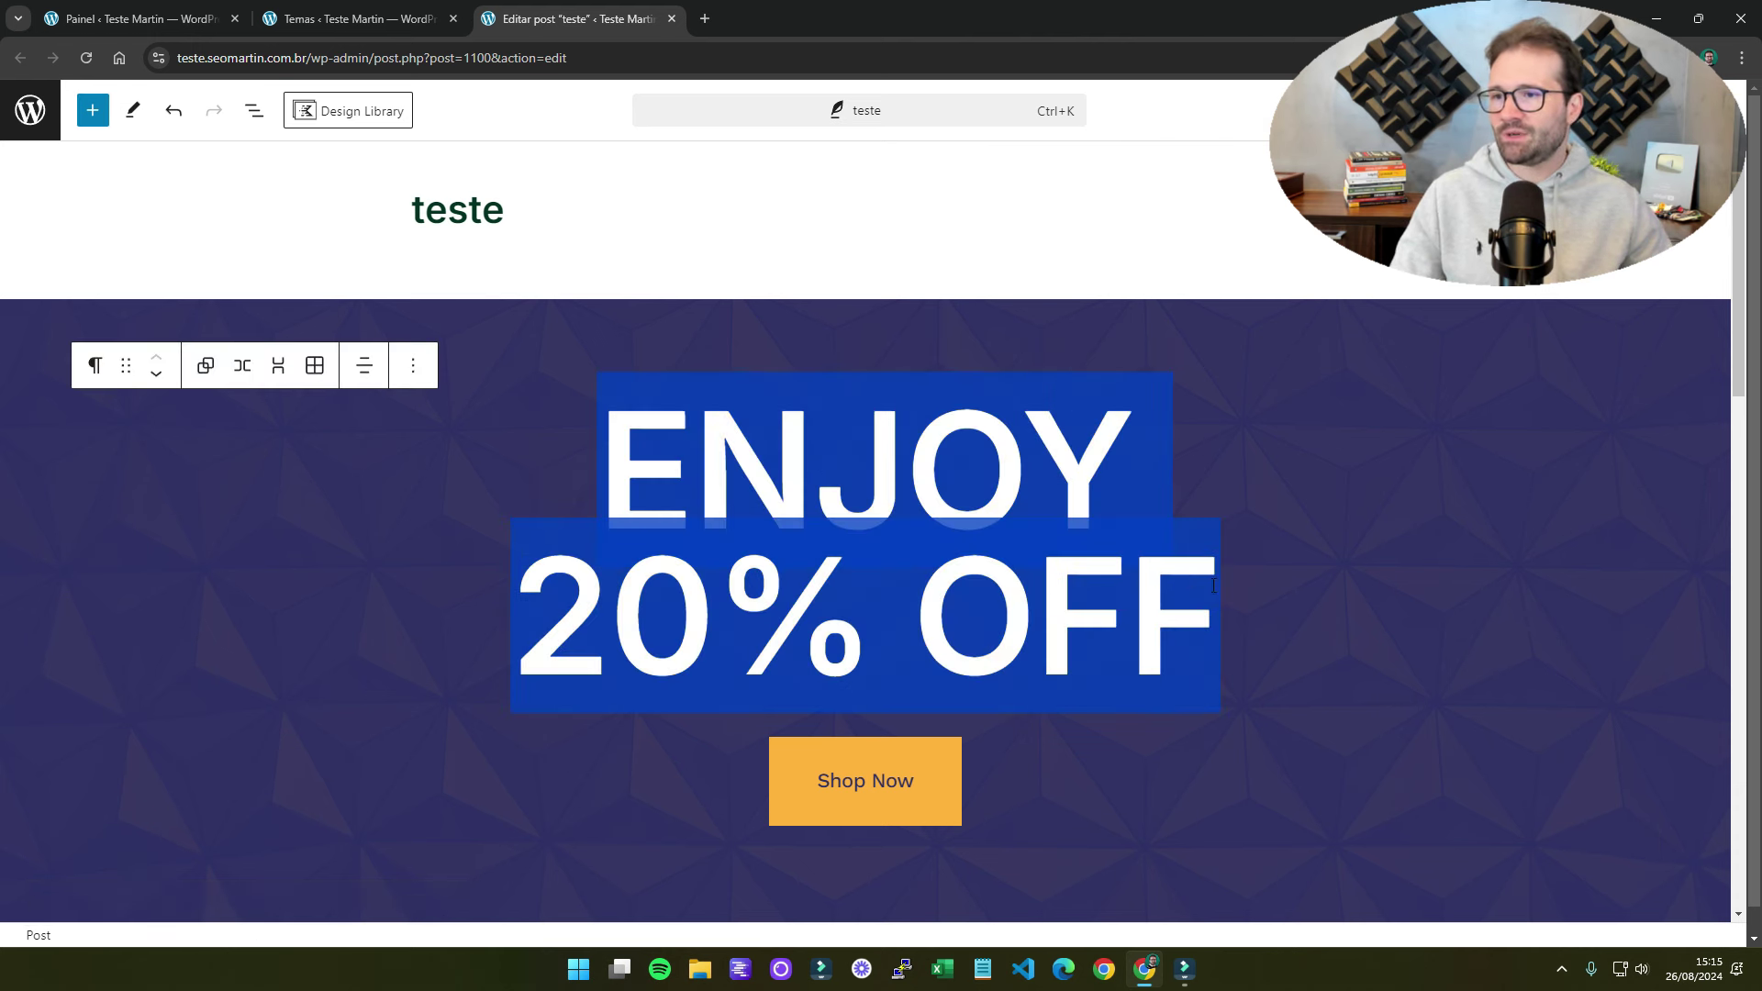
double_click(993, 472)
type("AP")
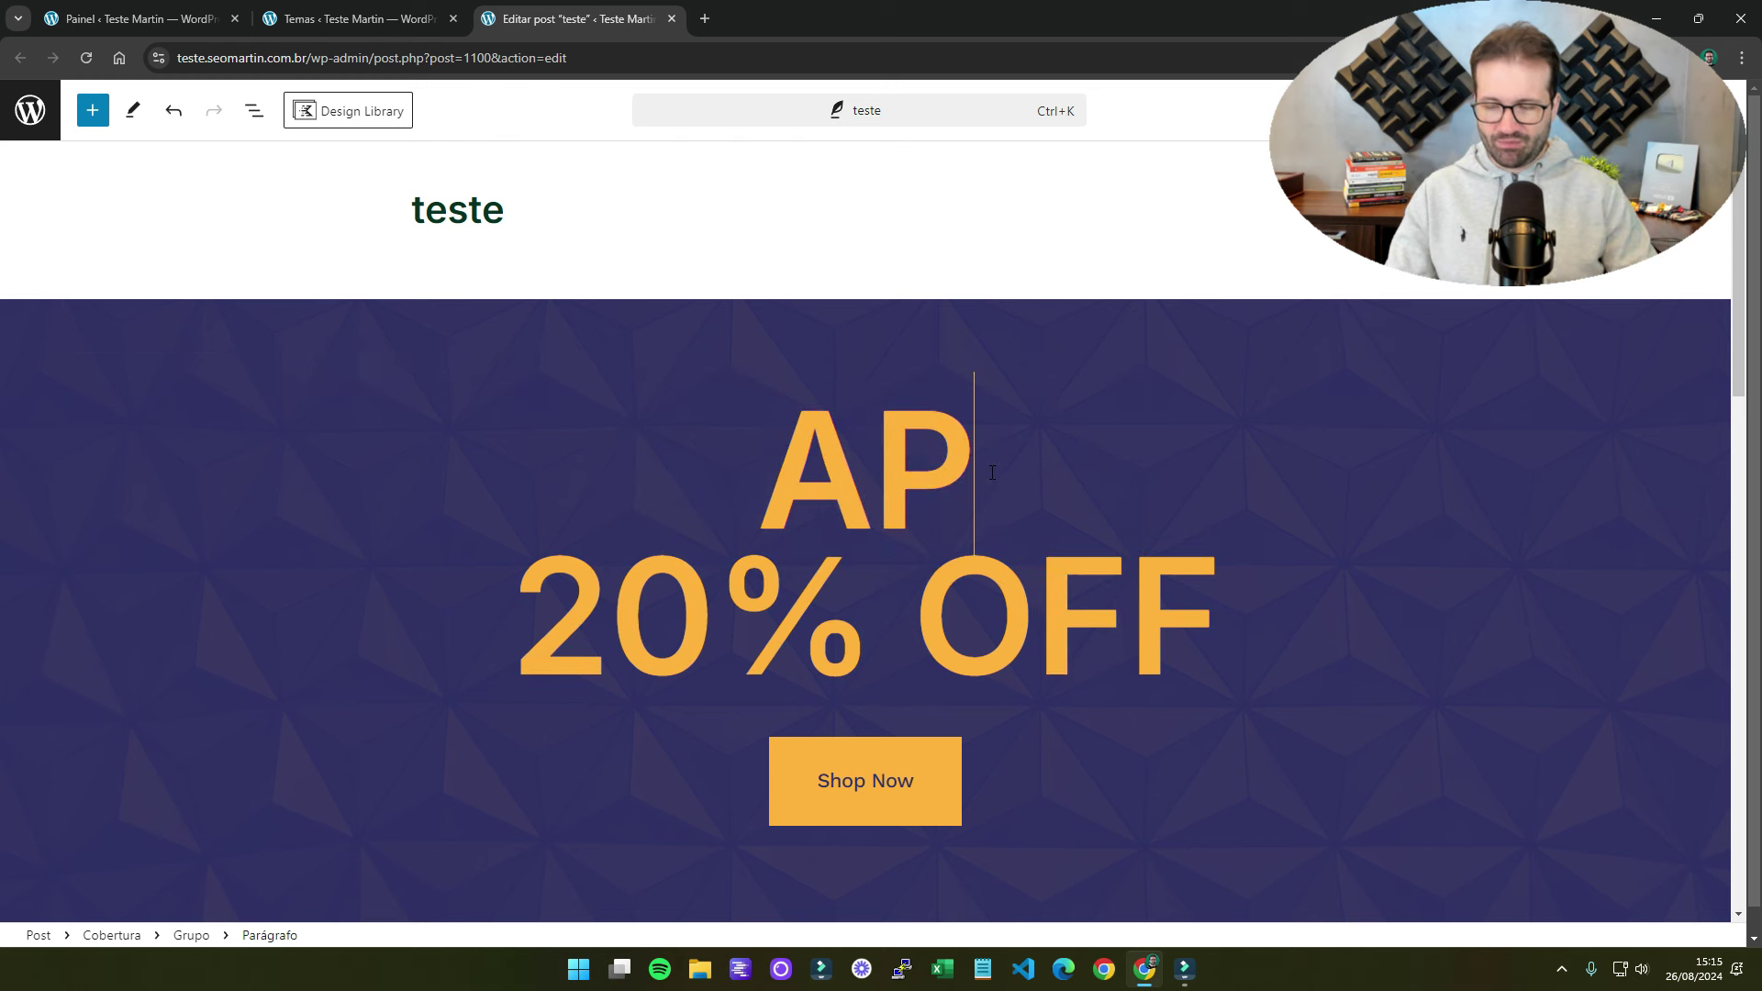
type("ROVEITE")
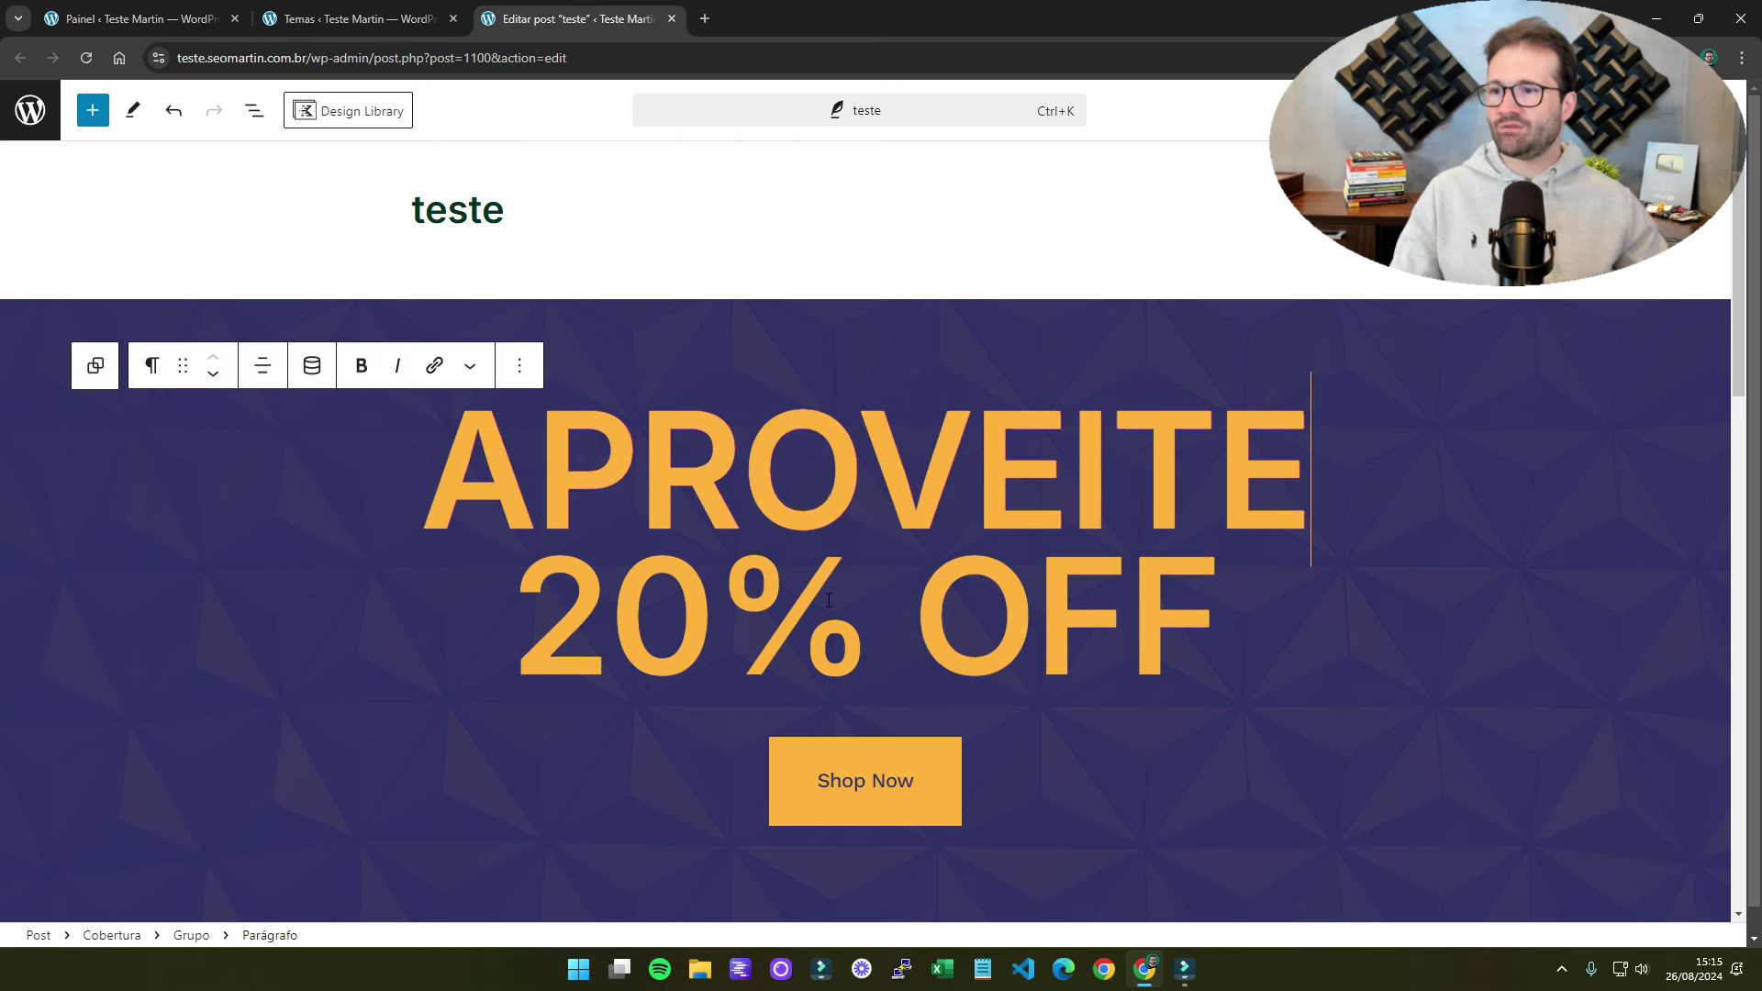
- Select the whole banner cover block and delete it from the post
left_click(945, 787)
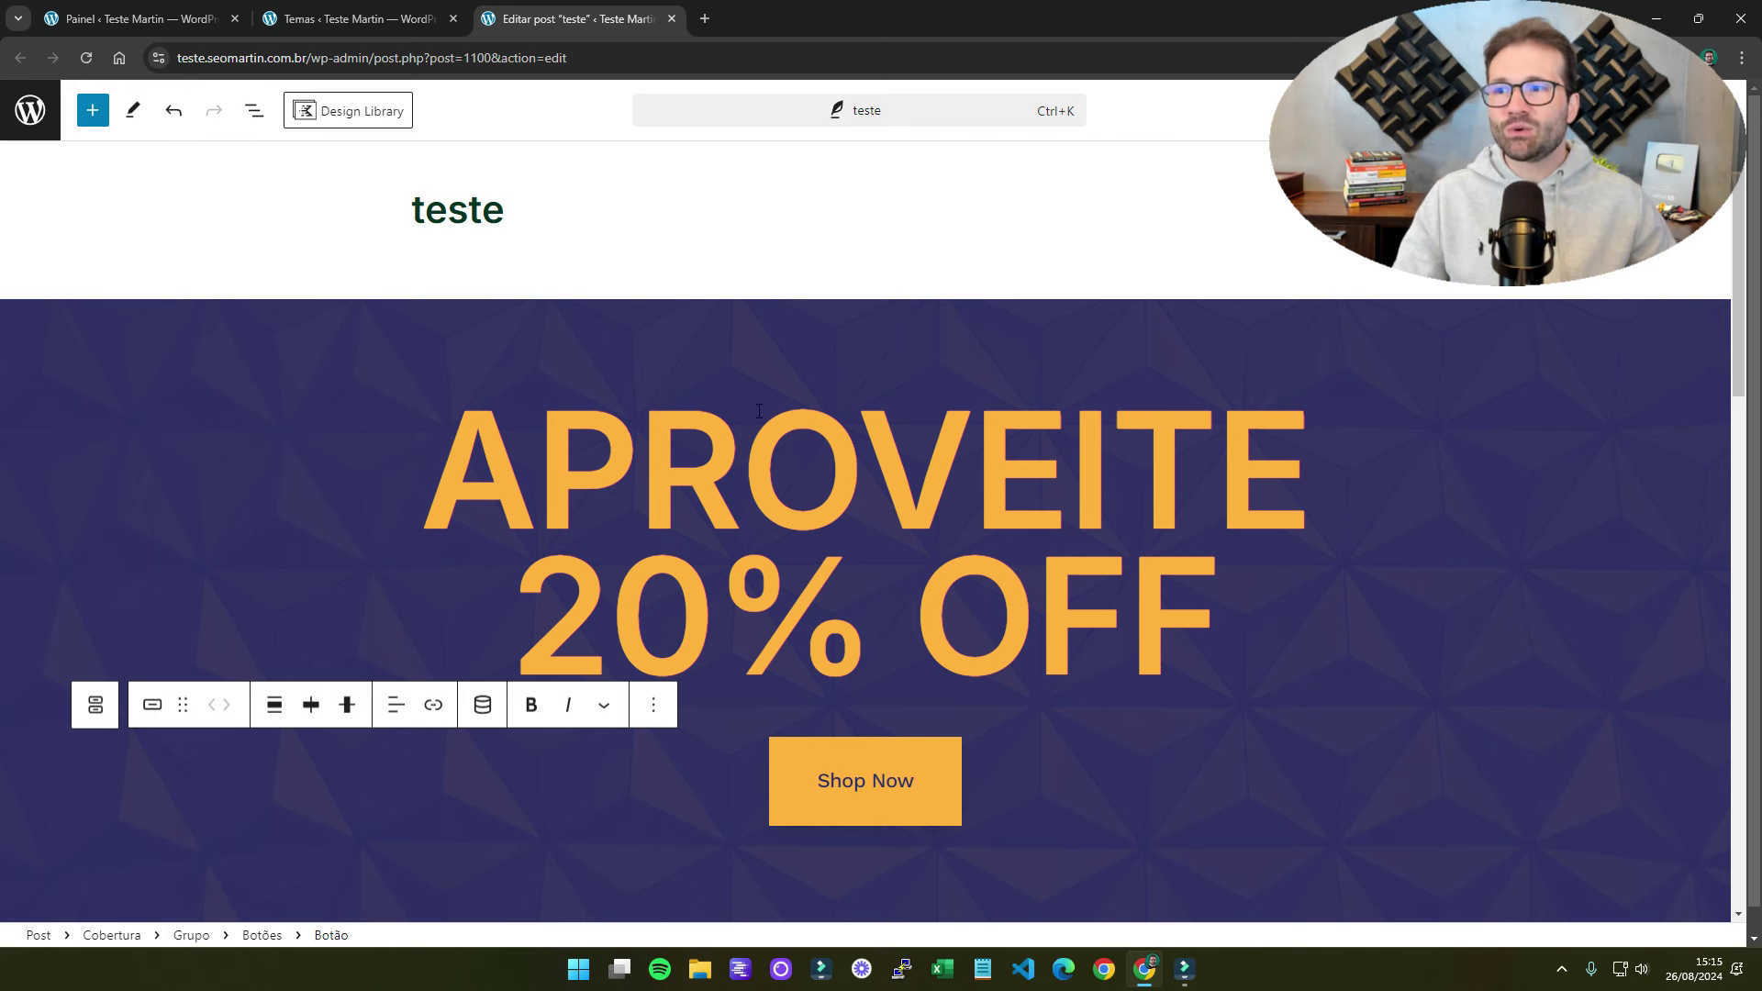
left_click(755, 352)
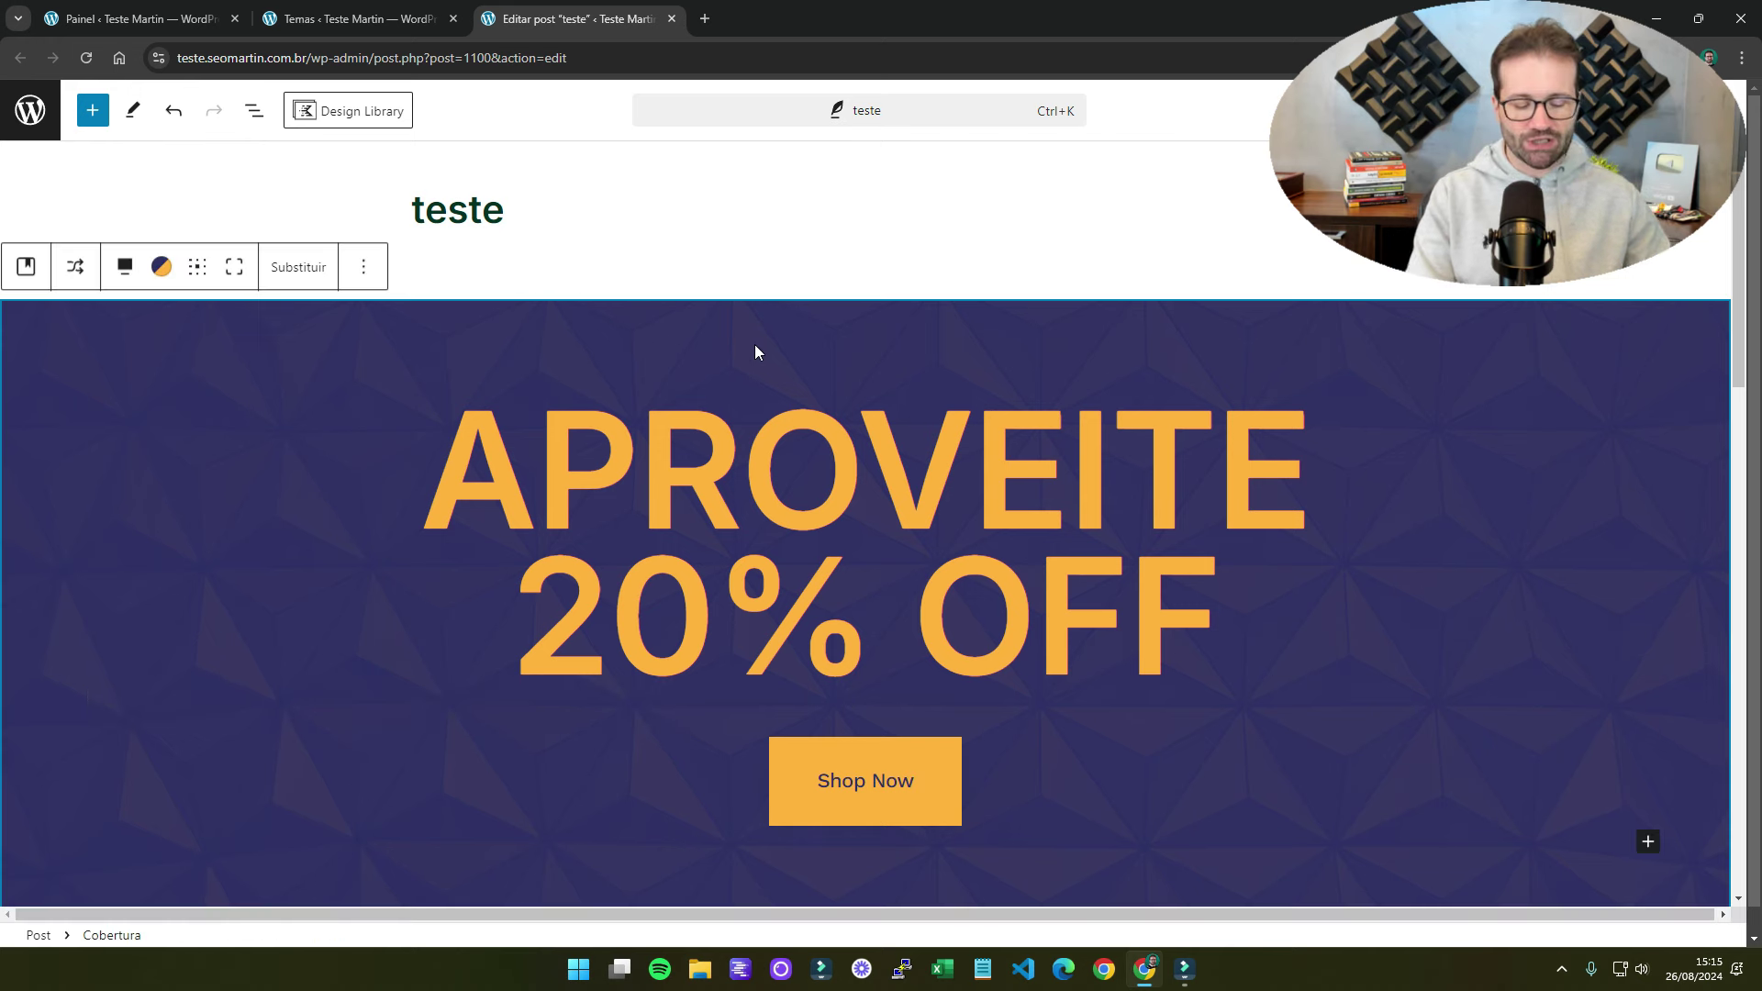
key("Delete")
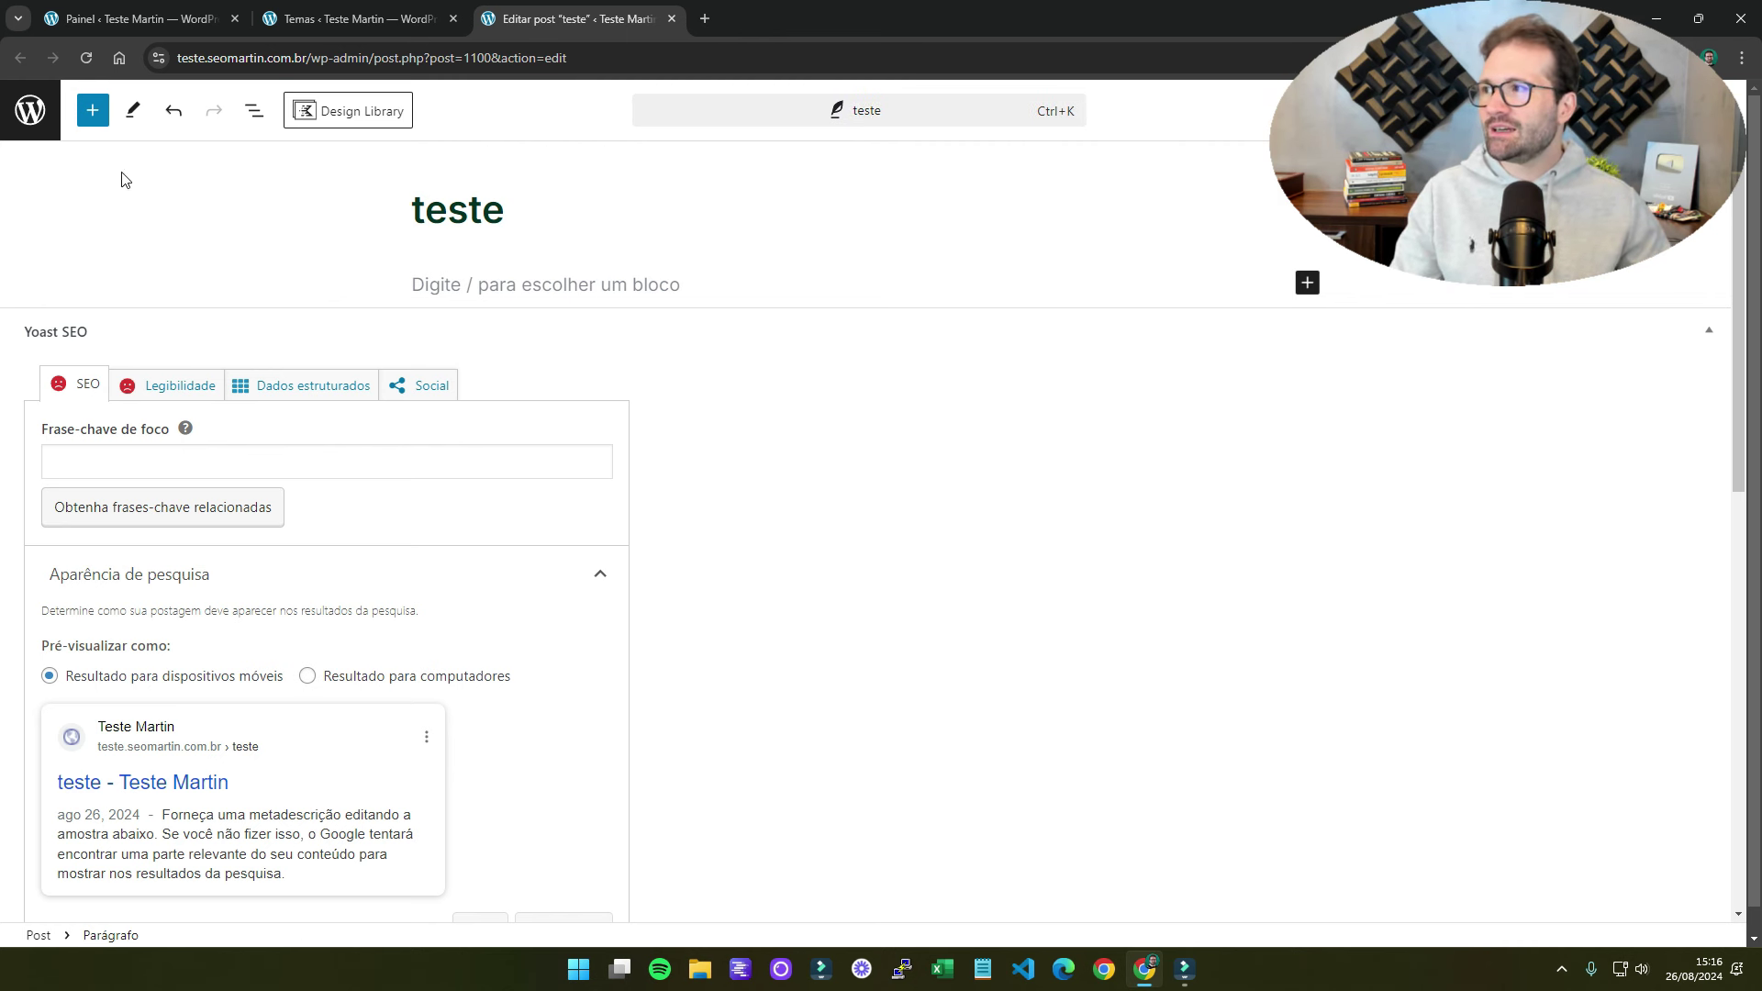
- Browse the full pattern library, including its Texto category, and close it without inserting a pattern
left_click(93, 111)
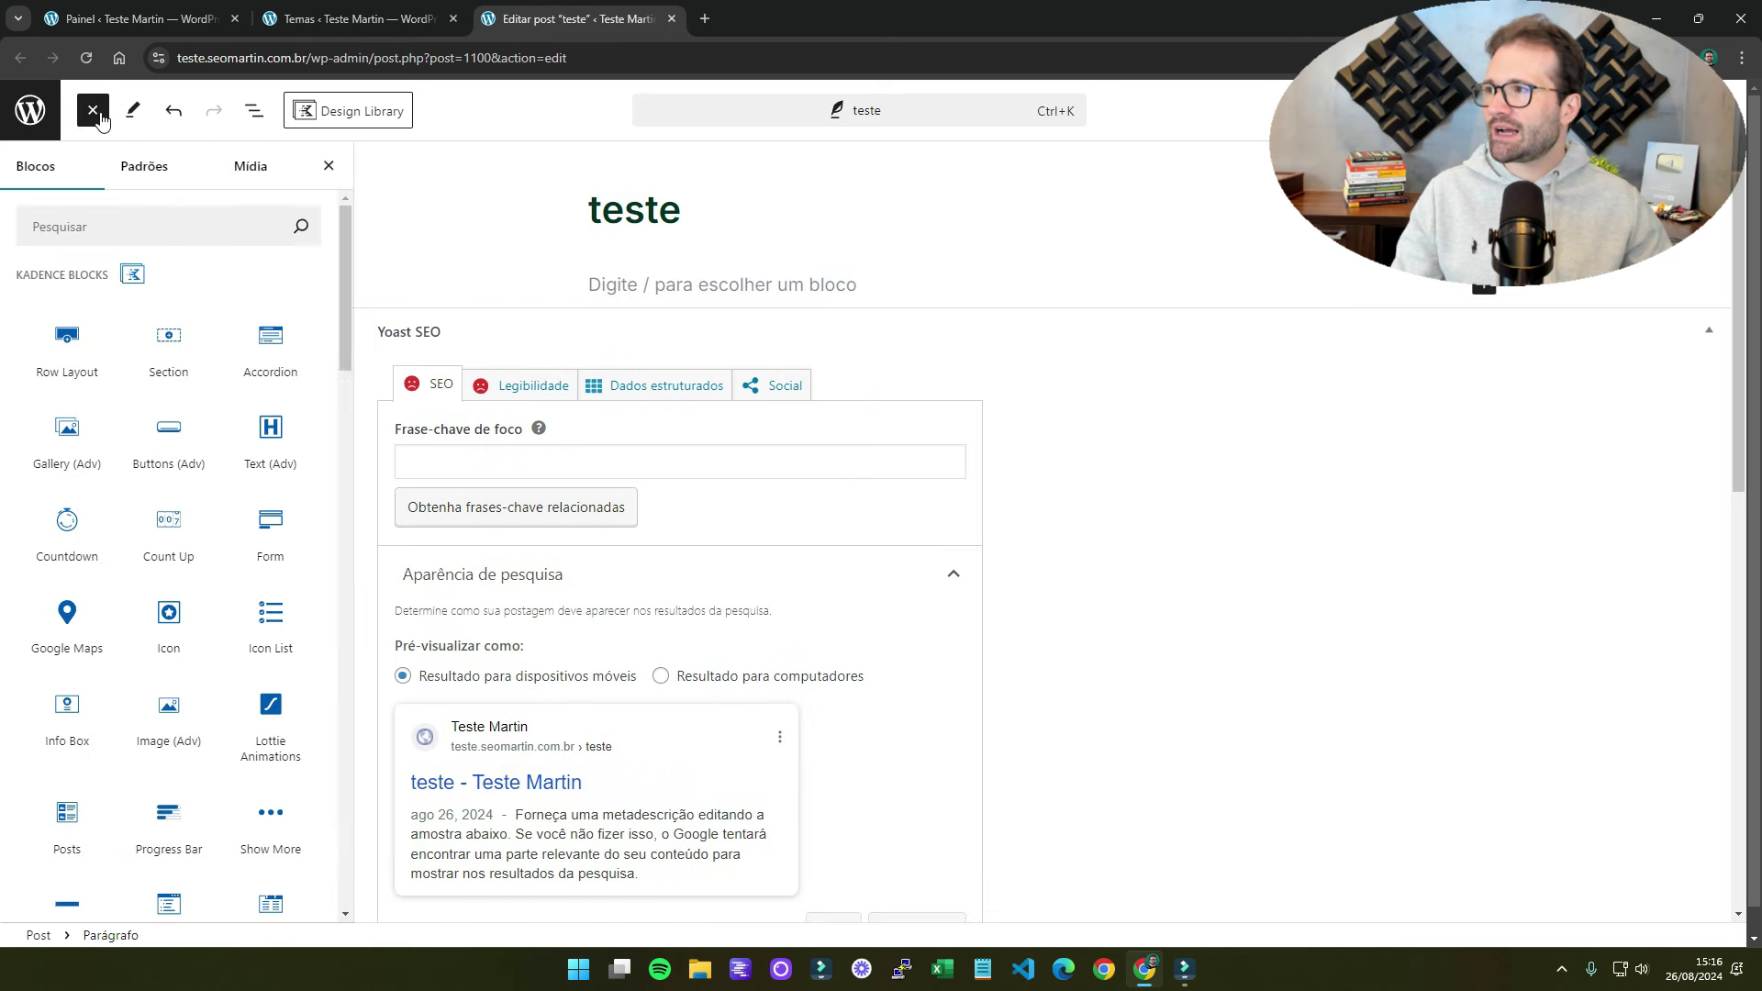
left_click(152, 174)
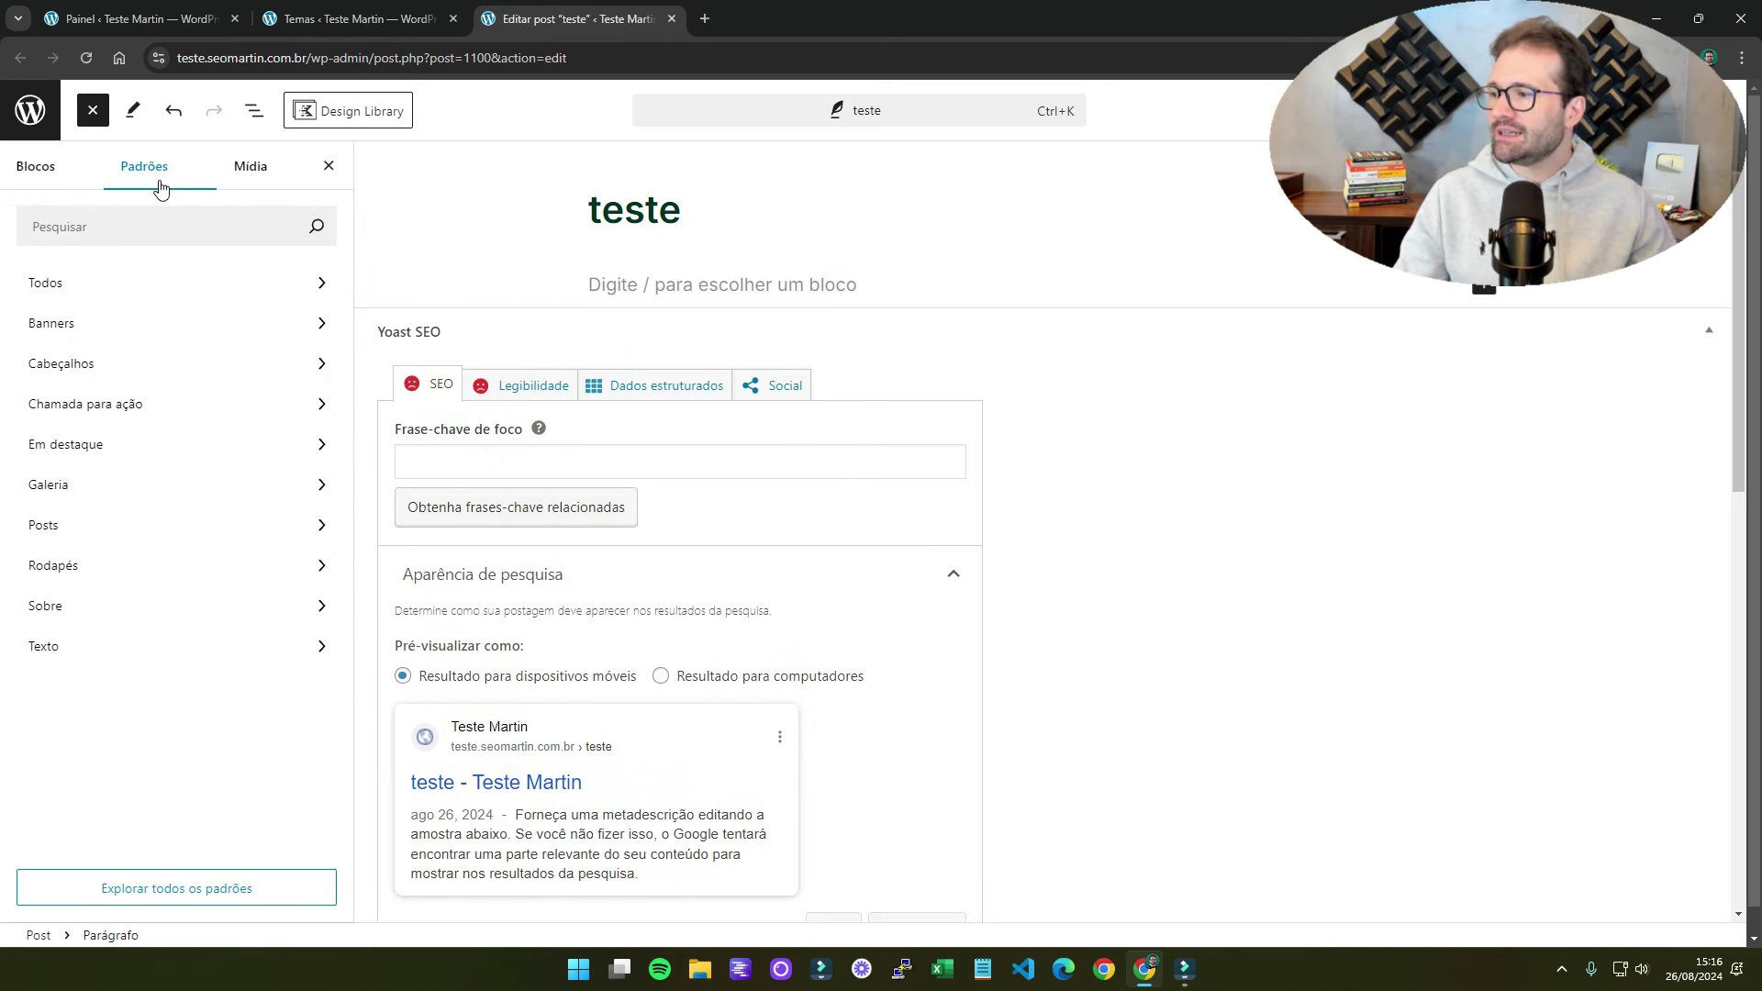
left_click(217, 904)
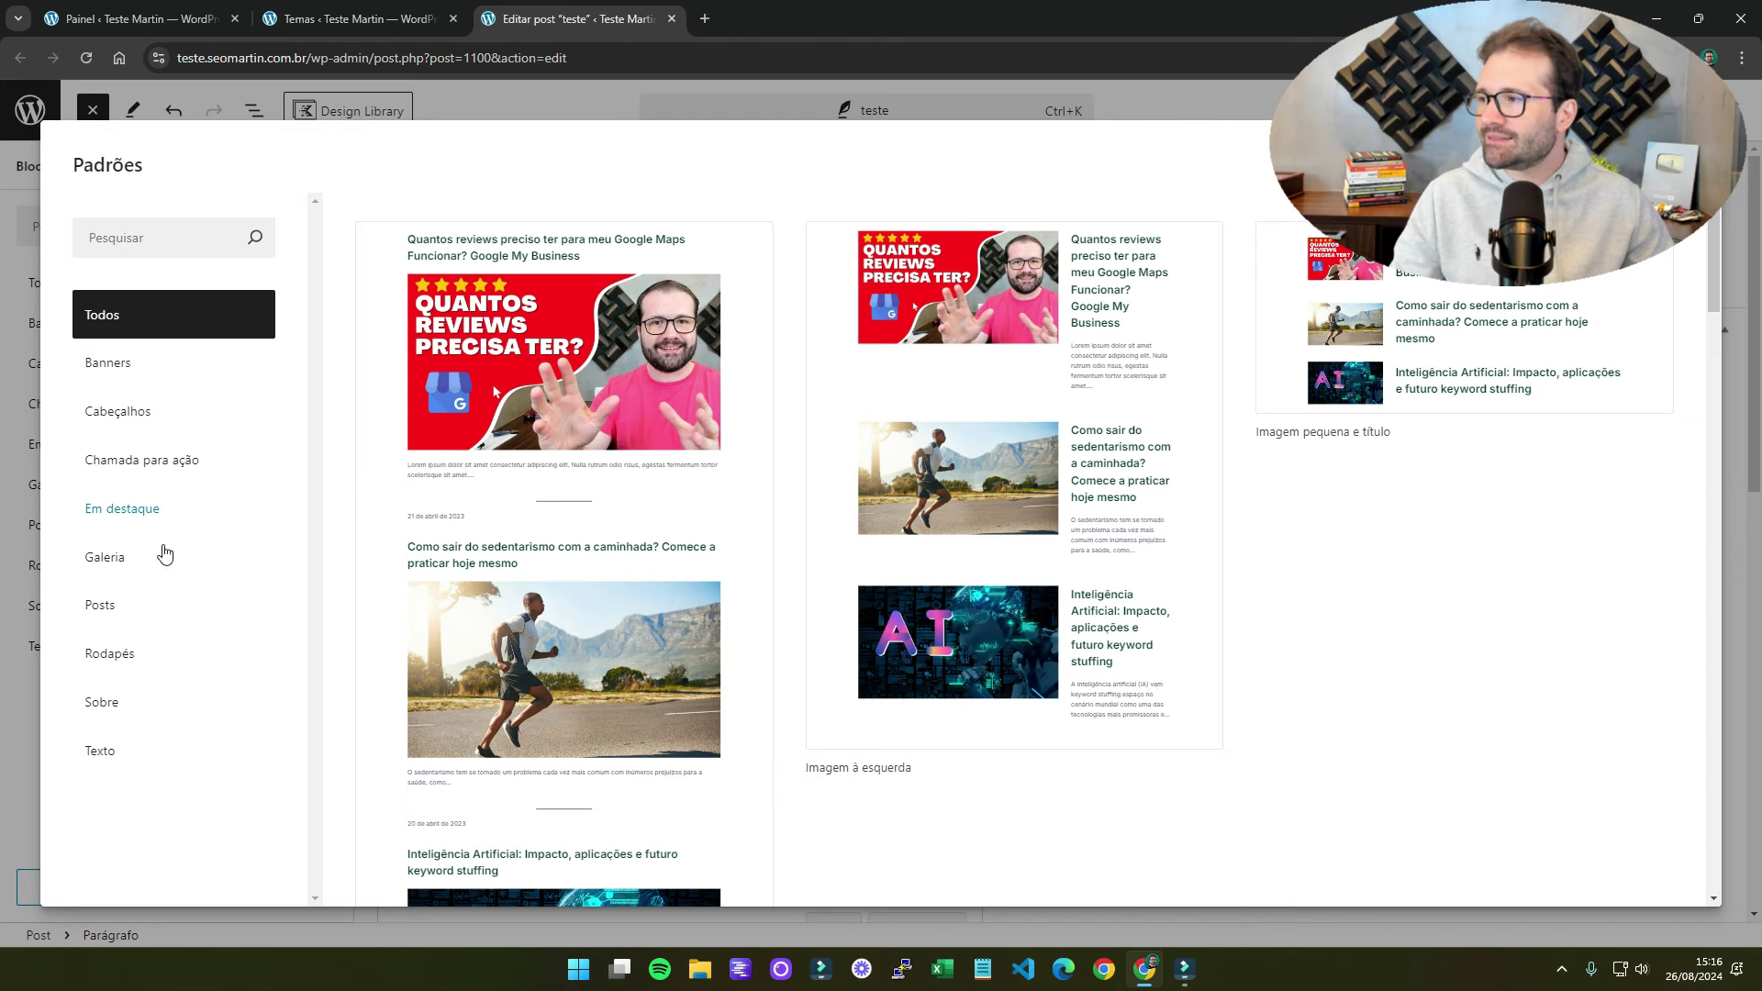
left_click(124, 748)
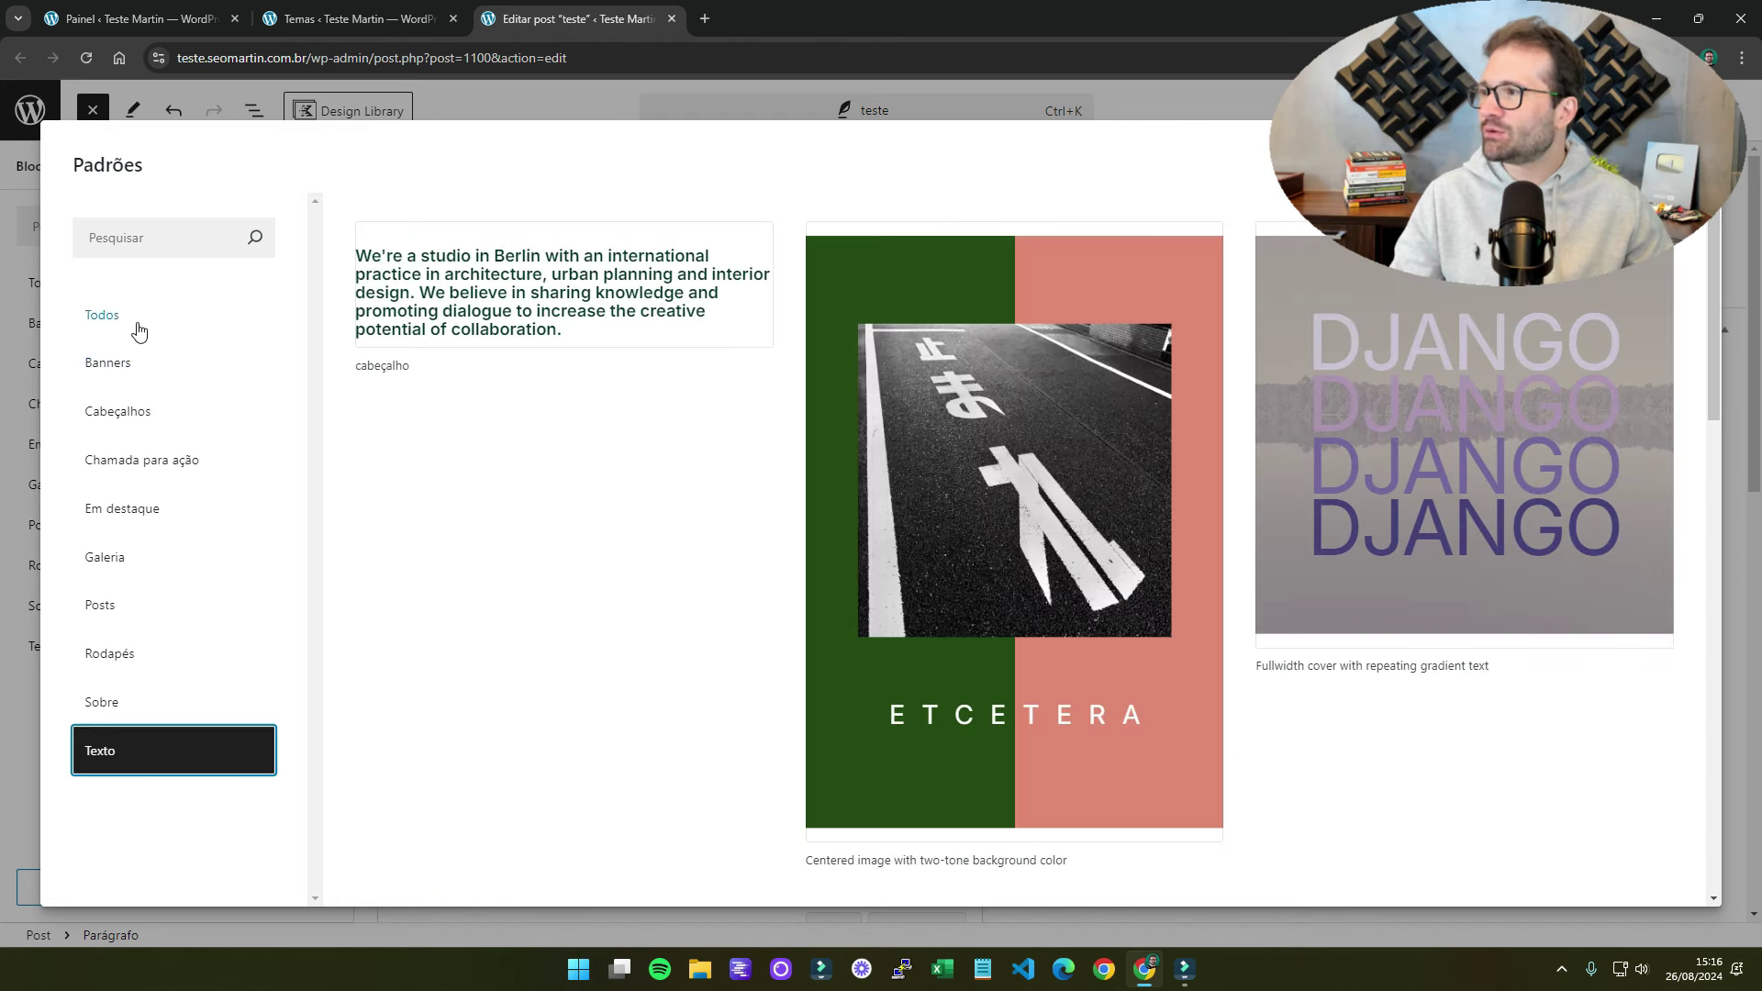
key("Escape")
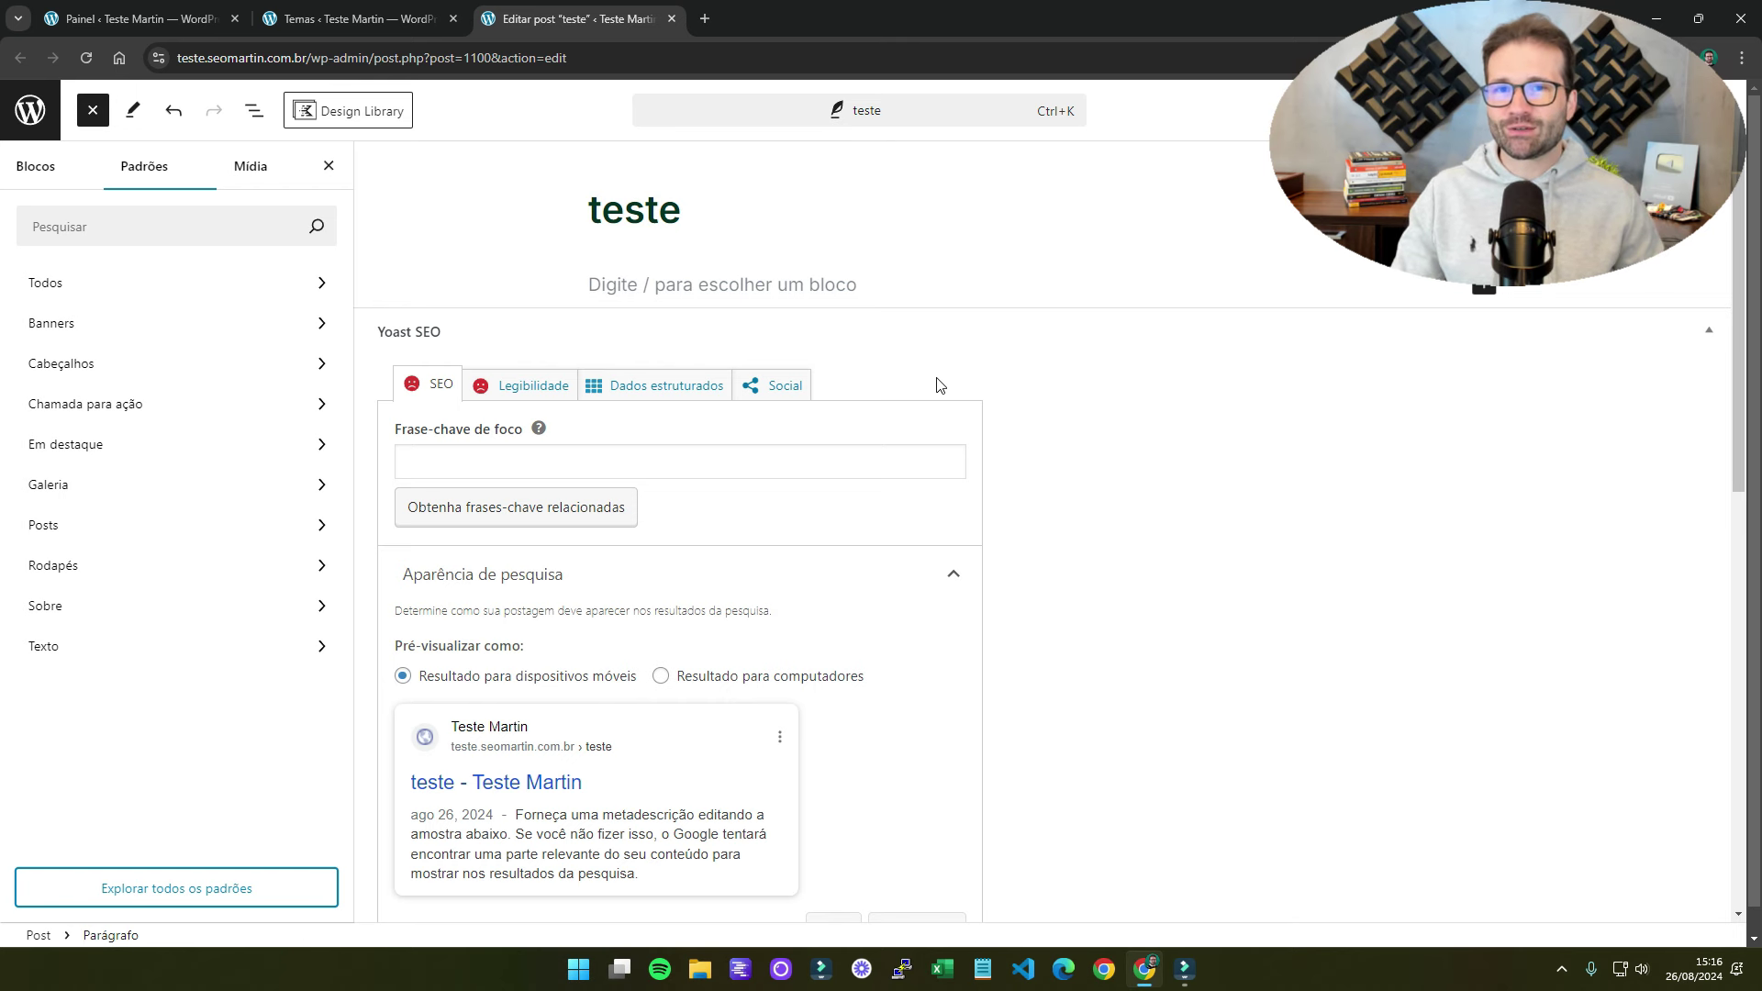
- Write two paragraphs in the post body, "Padrão simples" and "Padrão simples 2"
left_click(667, 286)
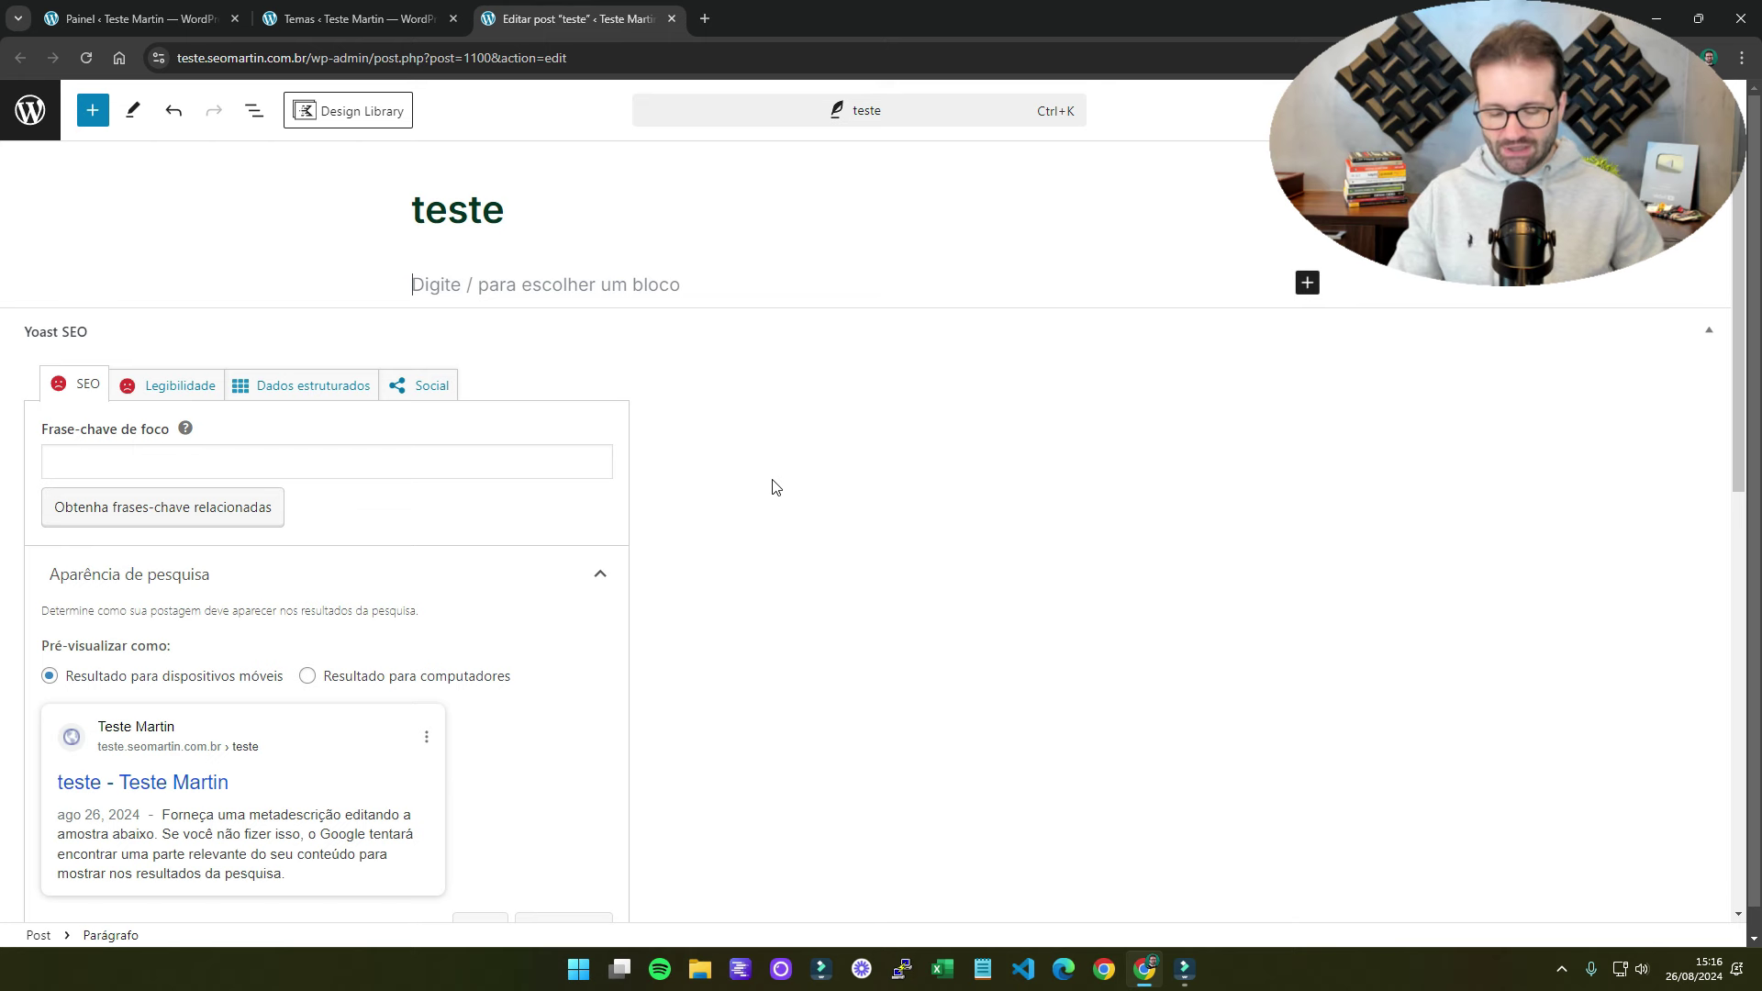
type("Padrão simples")
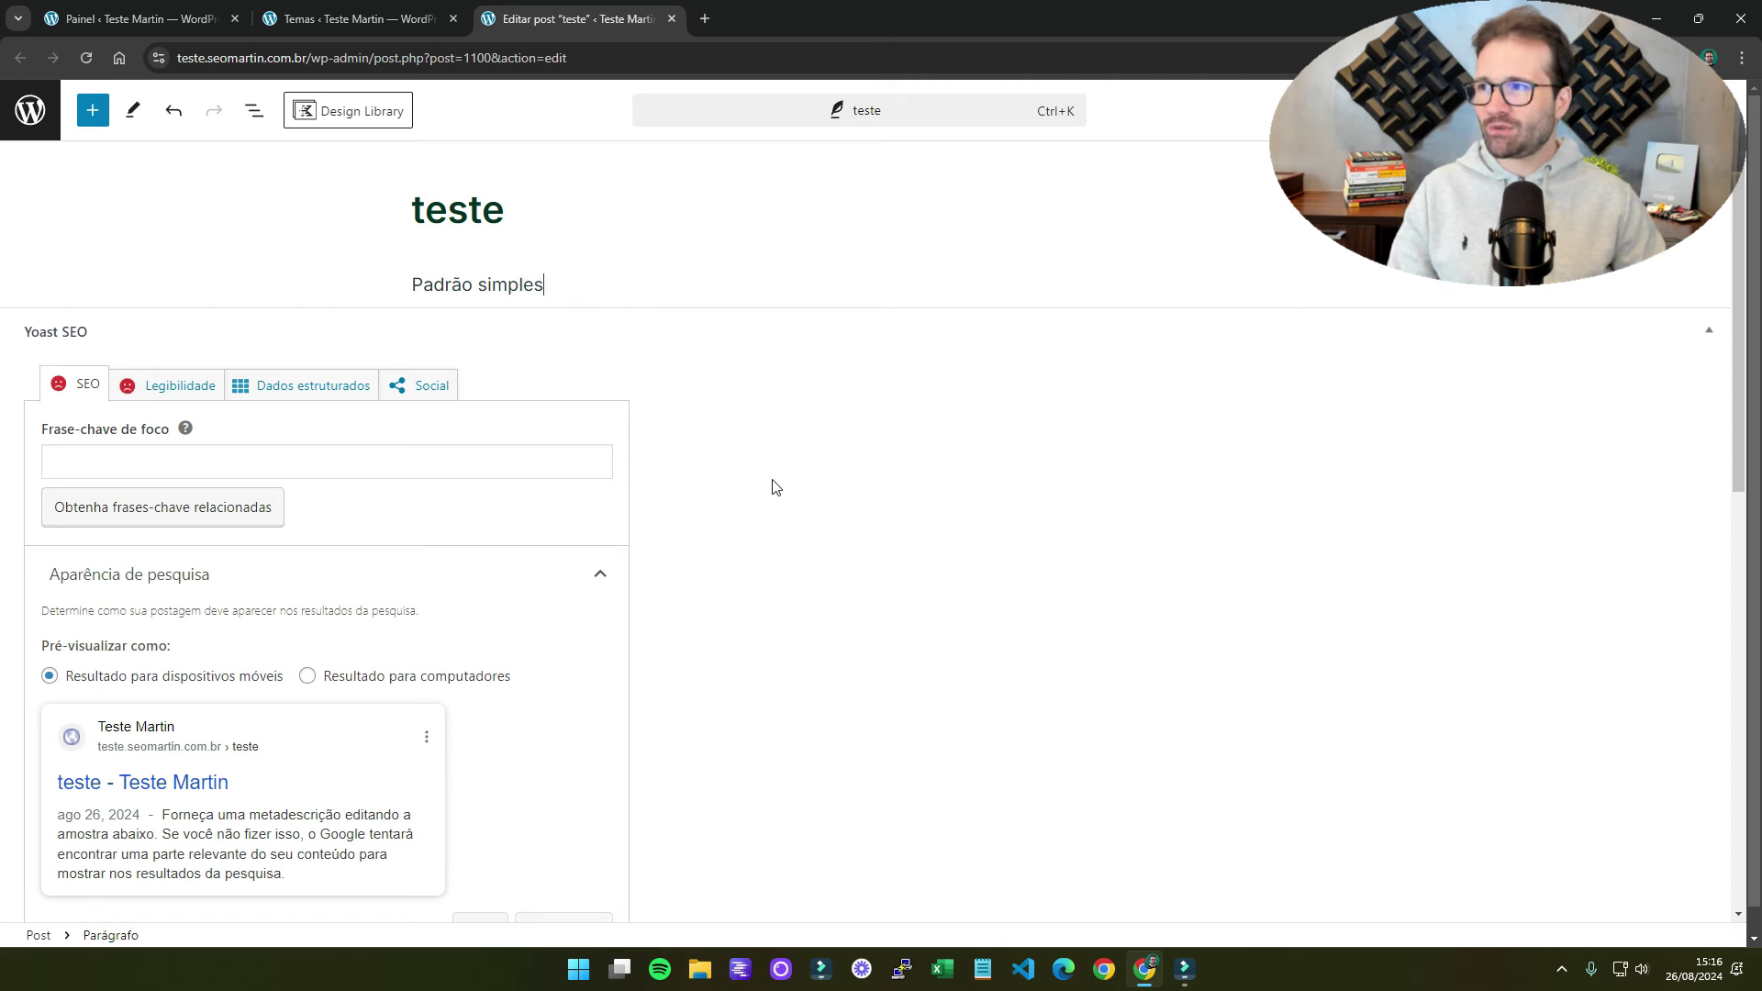
key("Return")
type("Padrão simples")
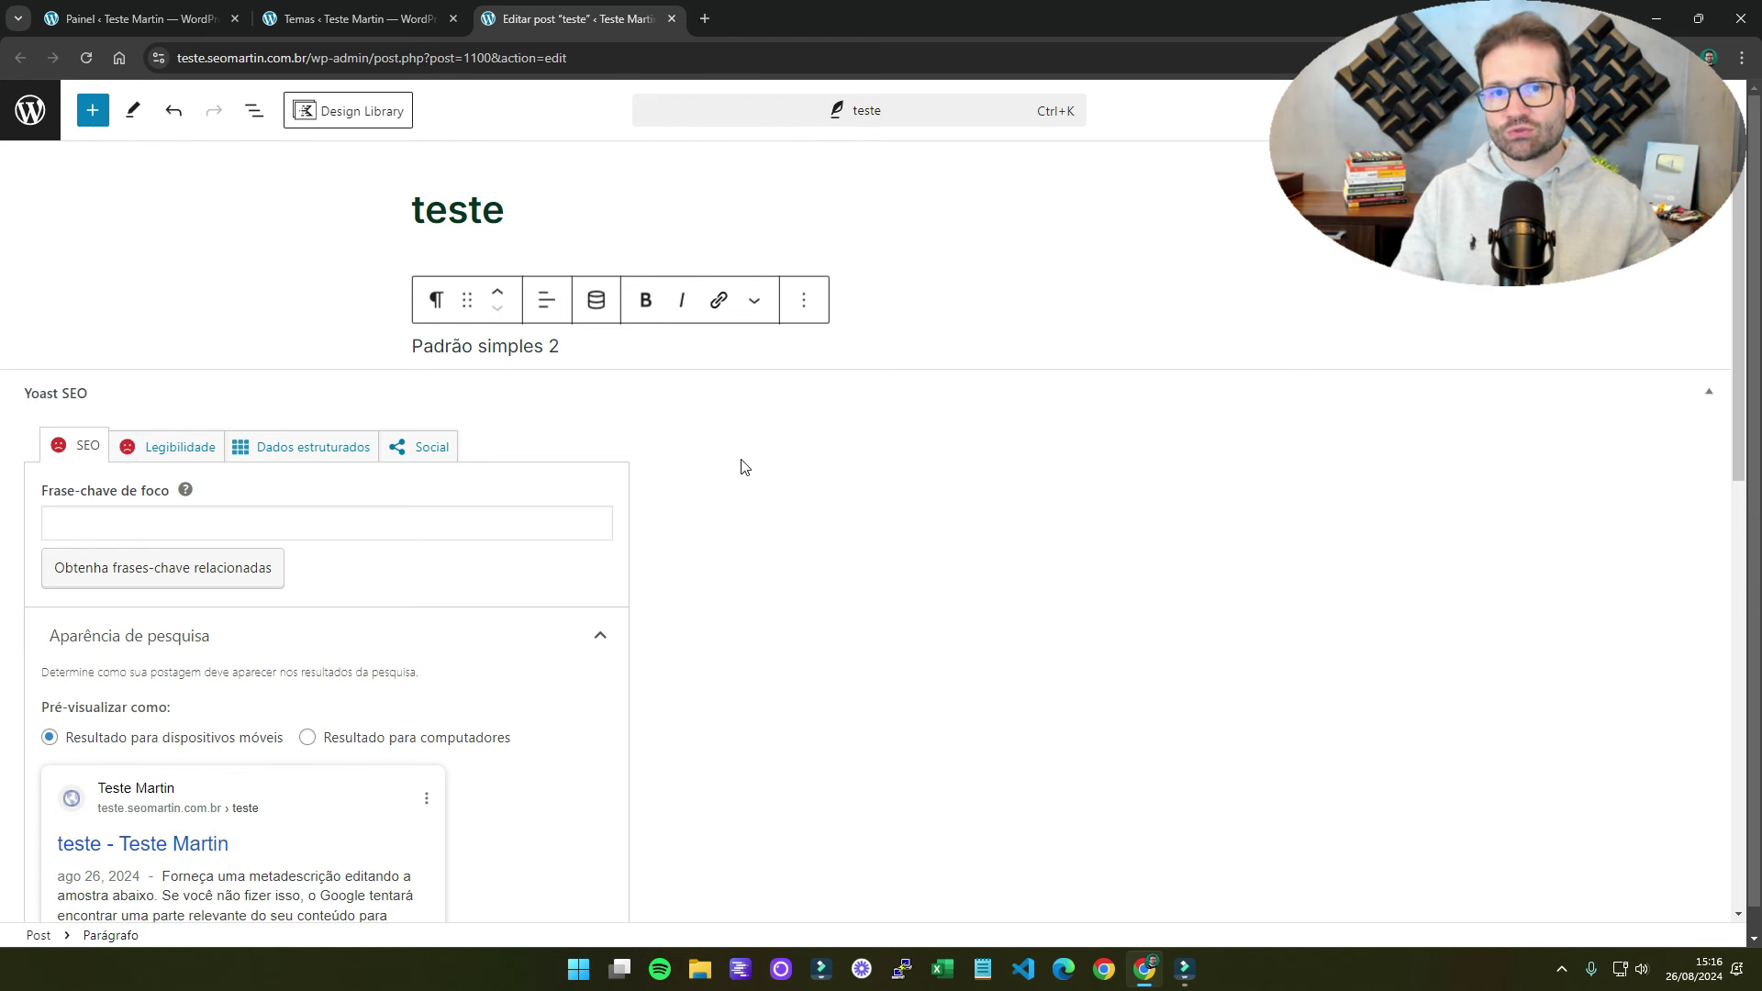
- Create a synced pattern named "teste 1" from the two paragraphs "Padrão simples" and "Padrão simples 2"
left_click(609, 244)
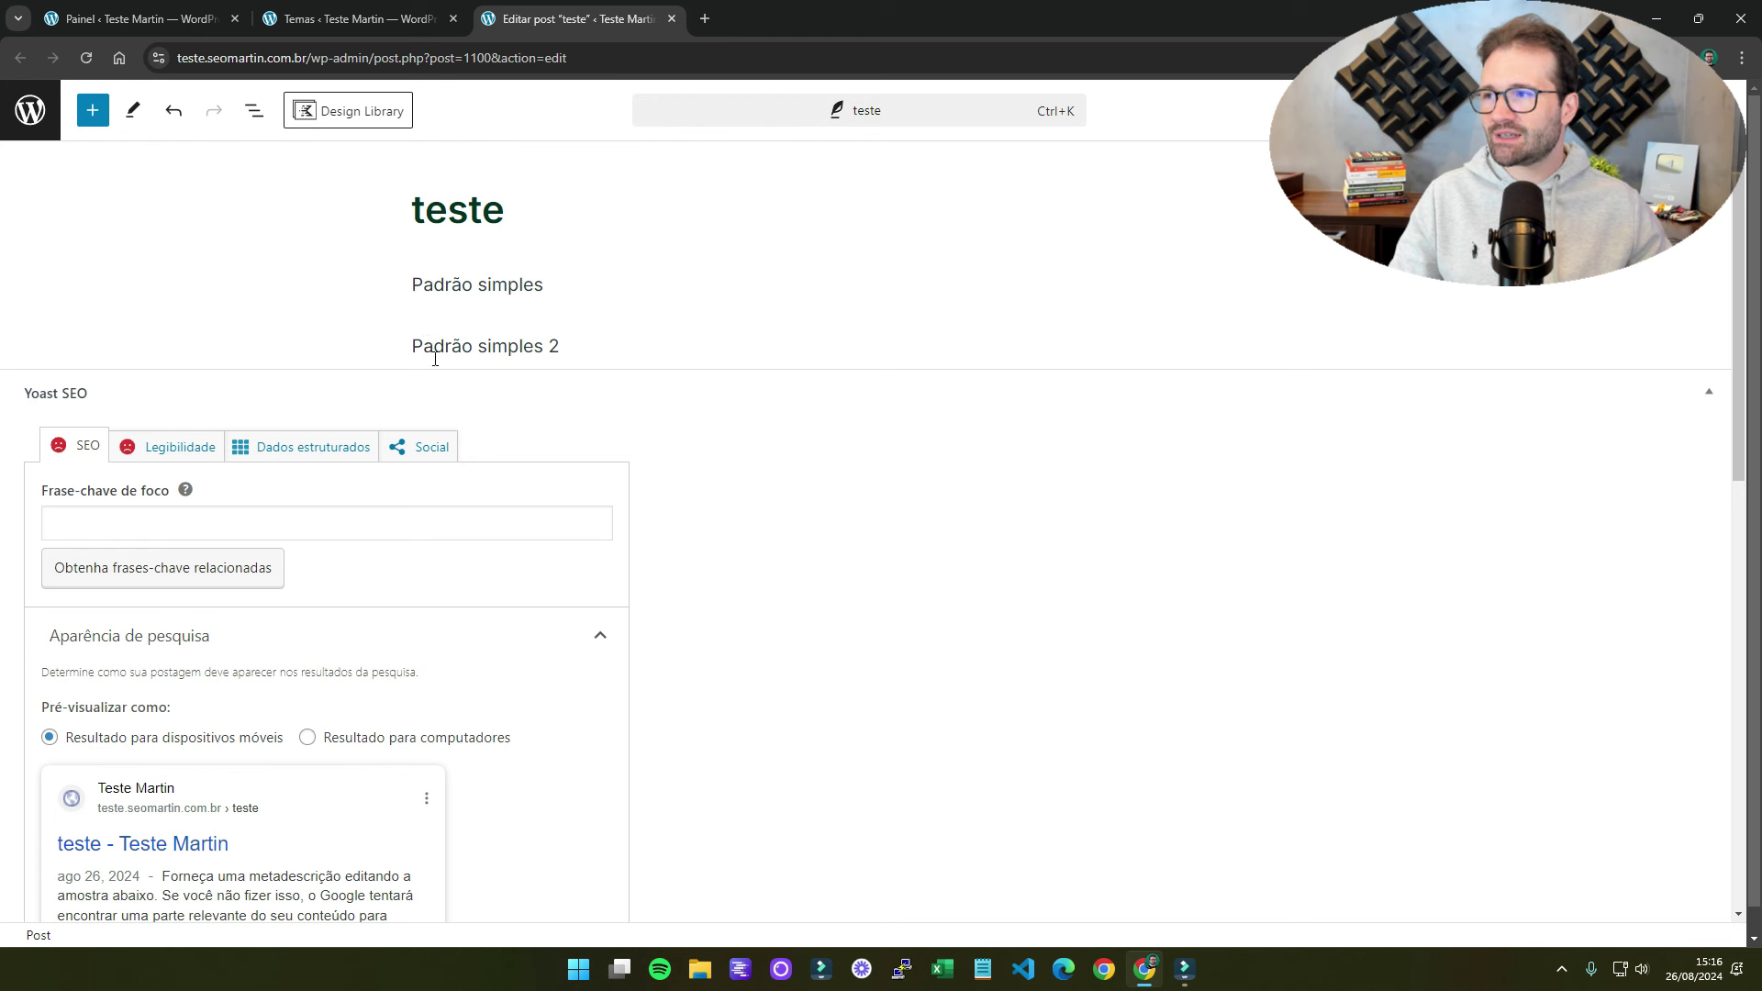
left_click_drag(413, 283, 601, 336)
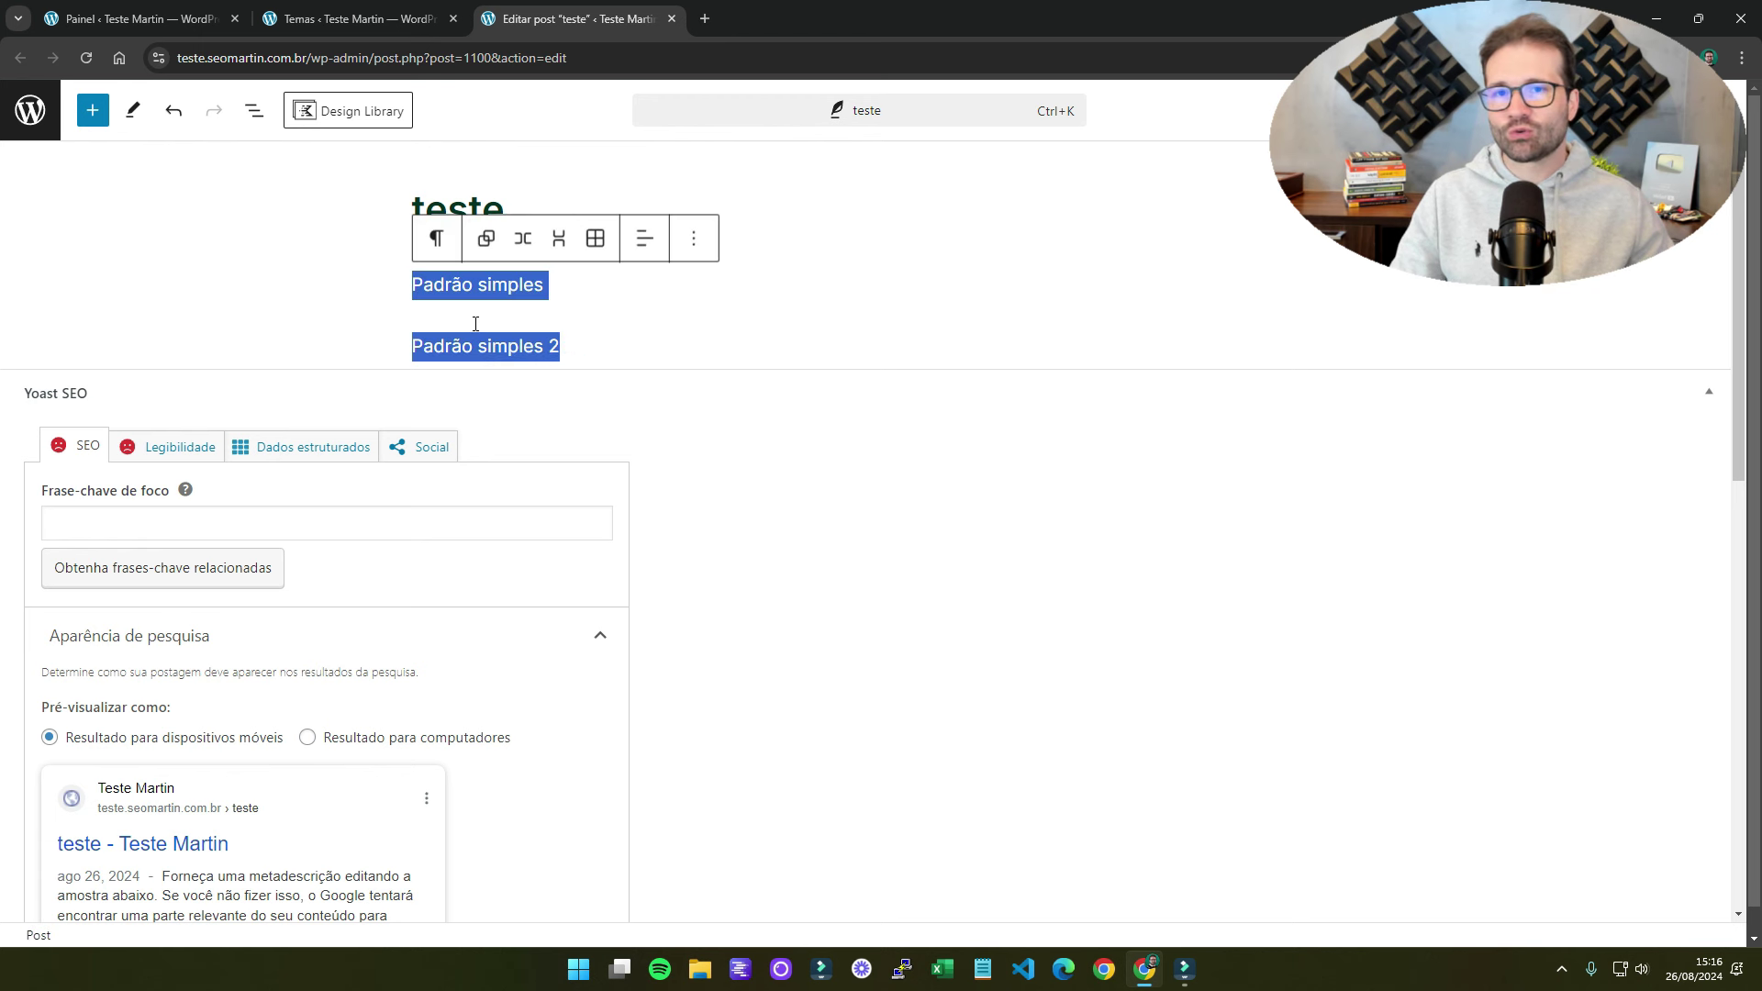
left_click(694, 239)
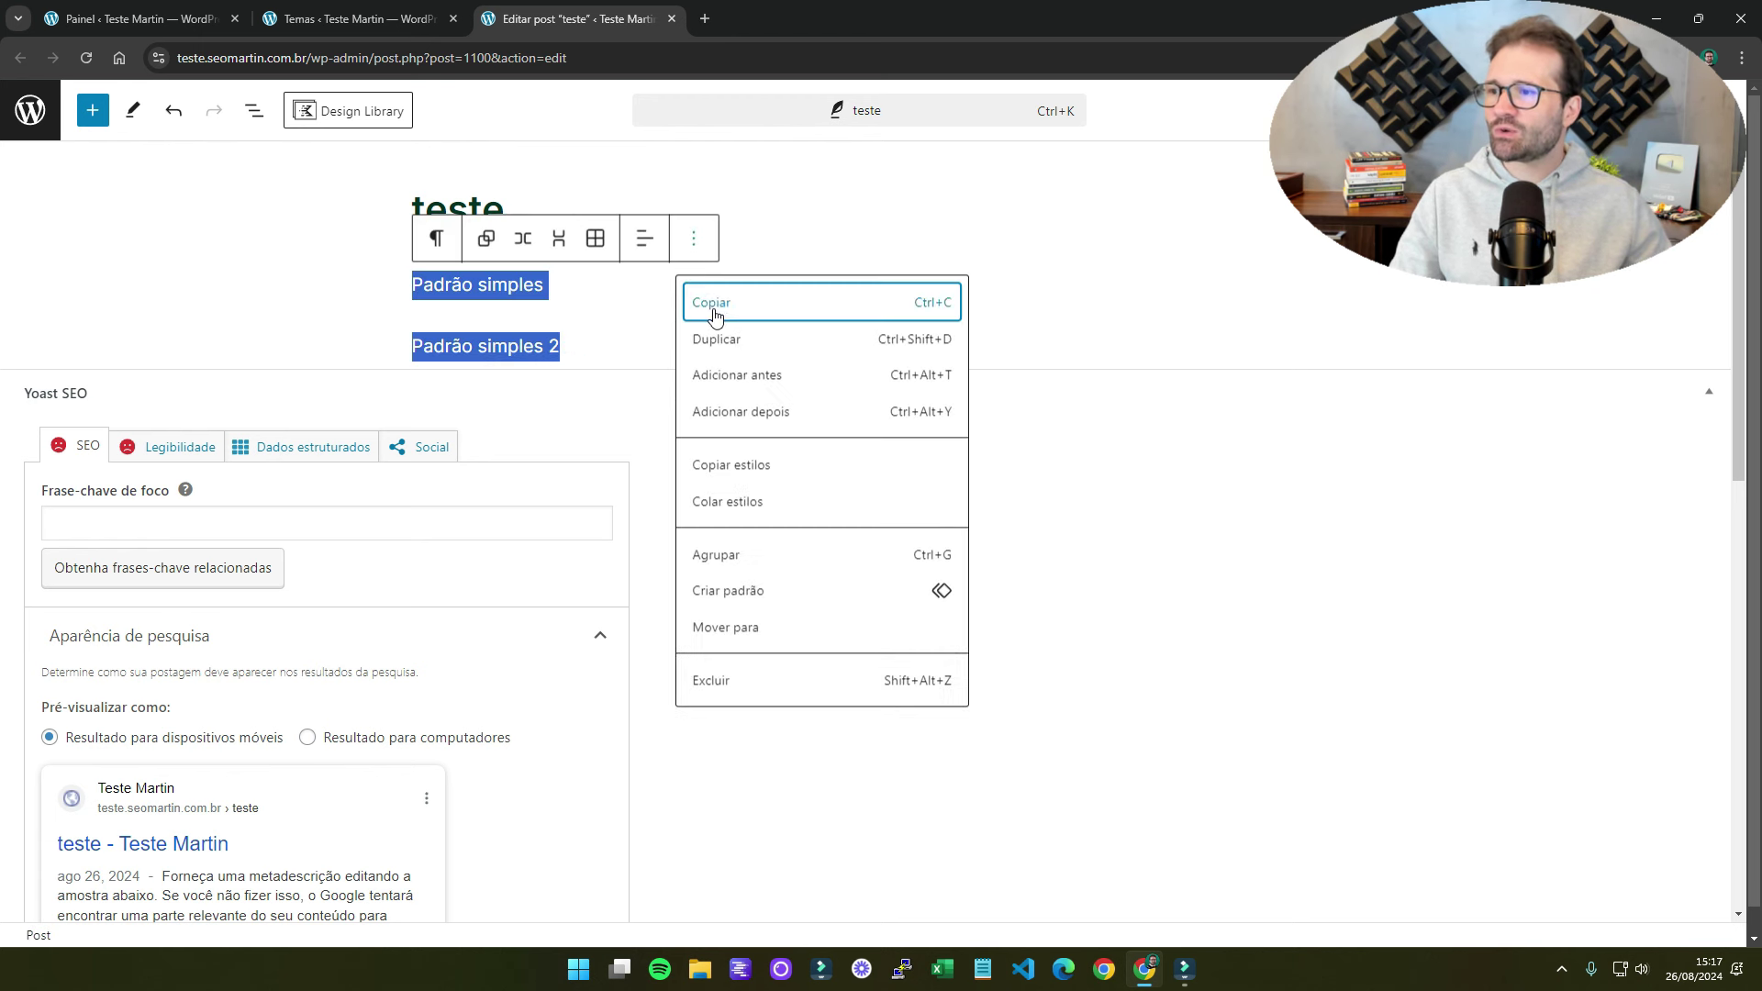
left_click(755, 597)
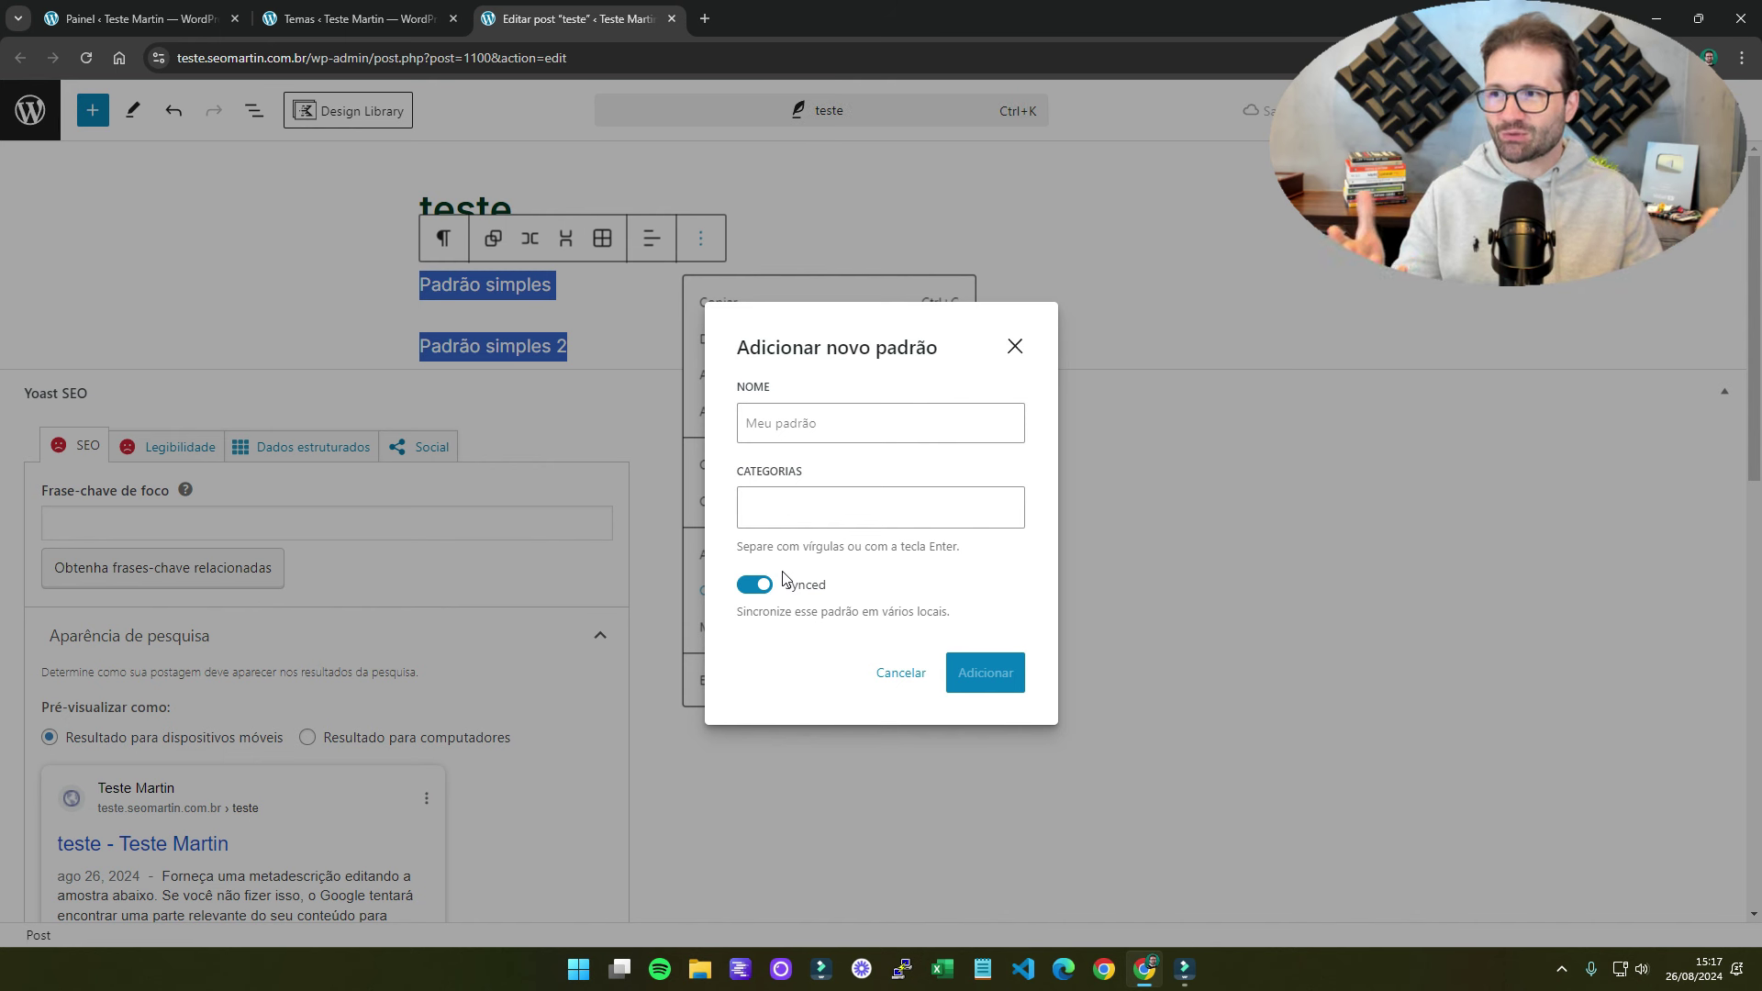
left_click(826, 432)
type("teste 1")
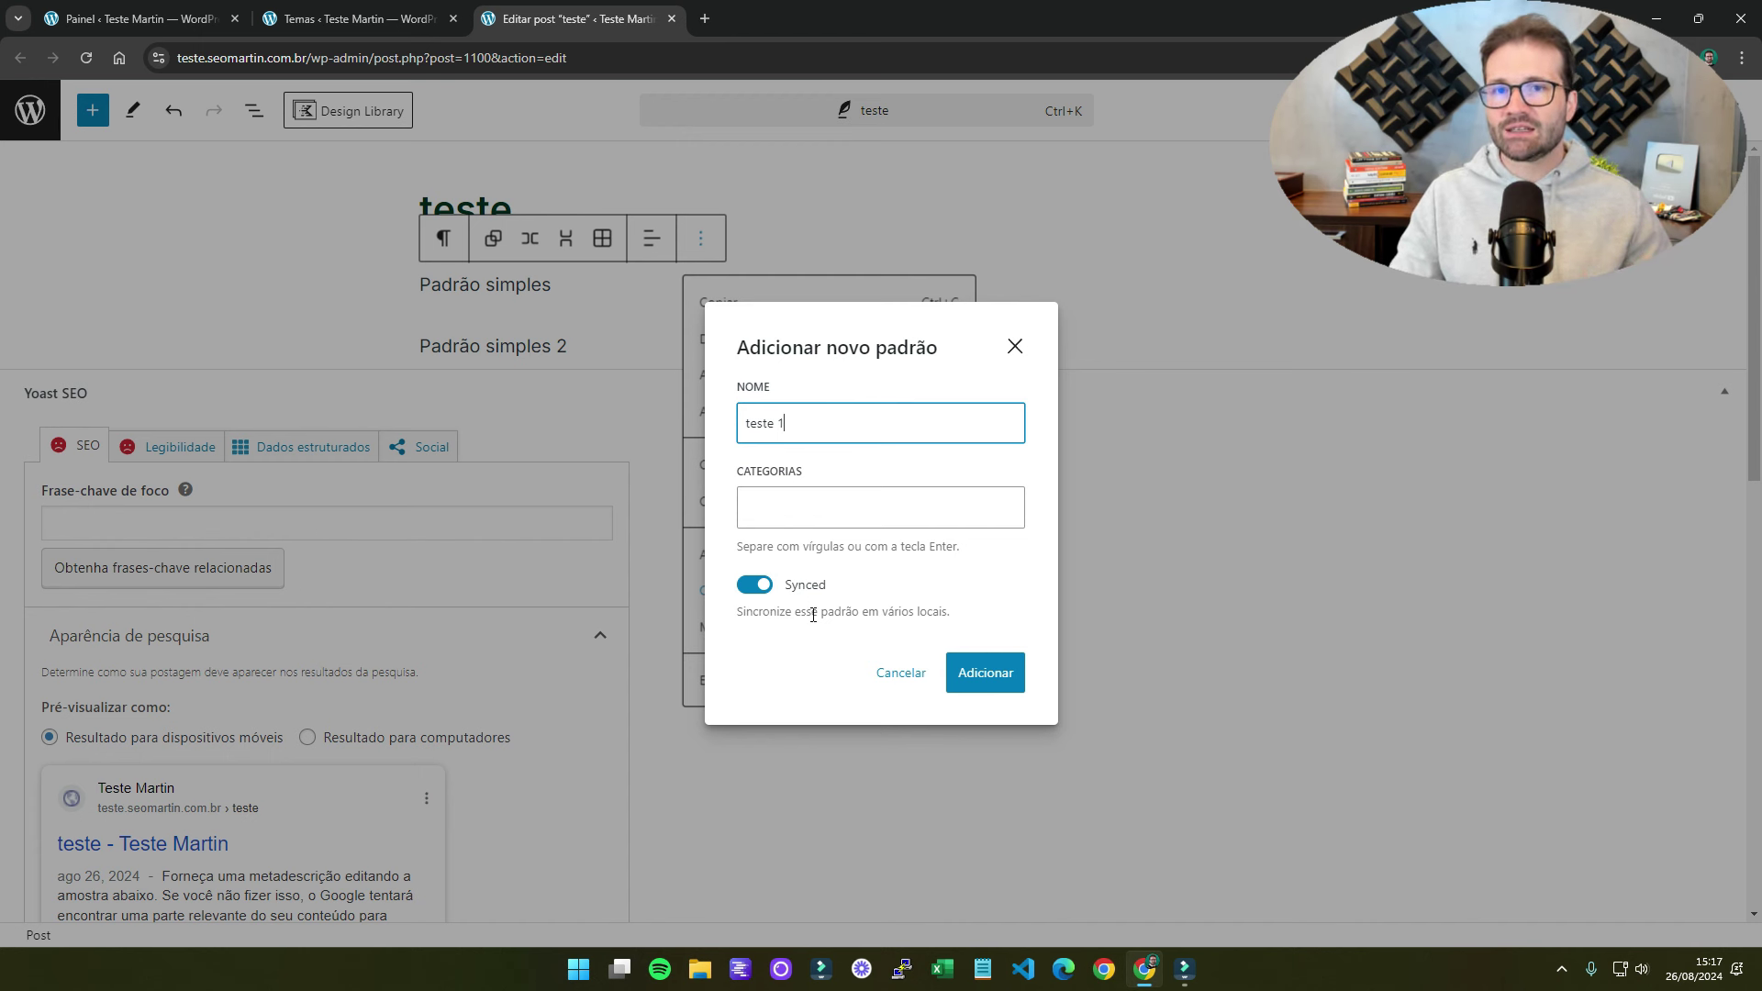
left_click(993, 679)
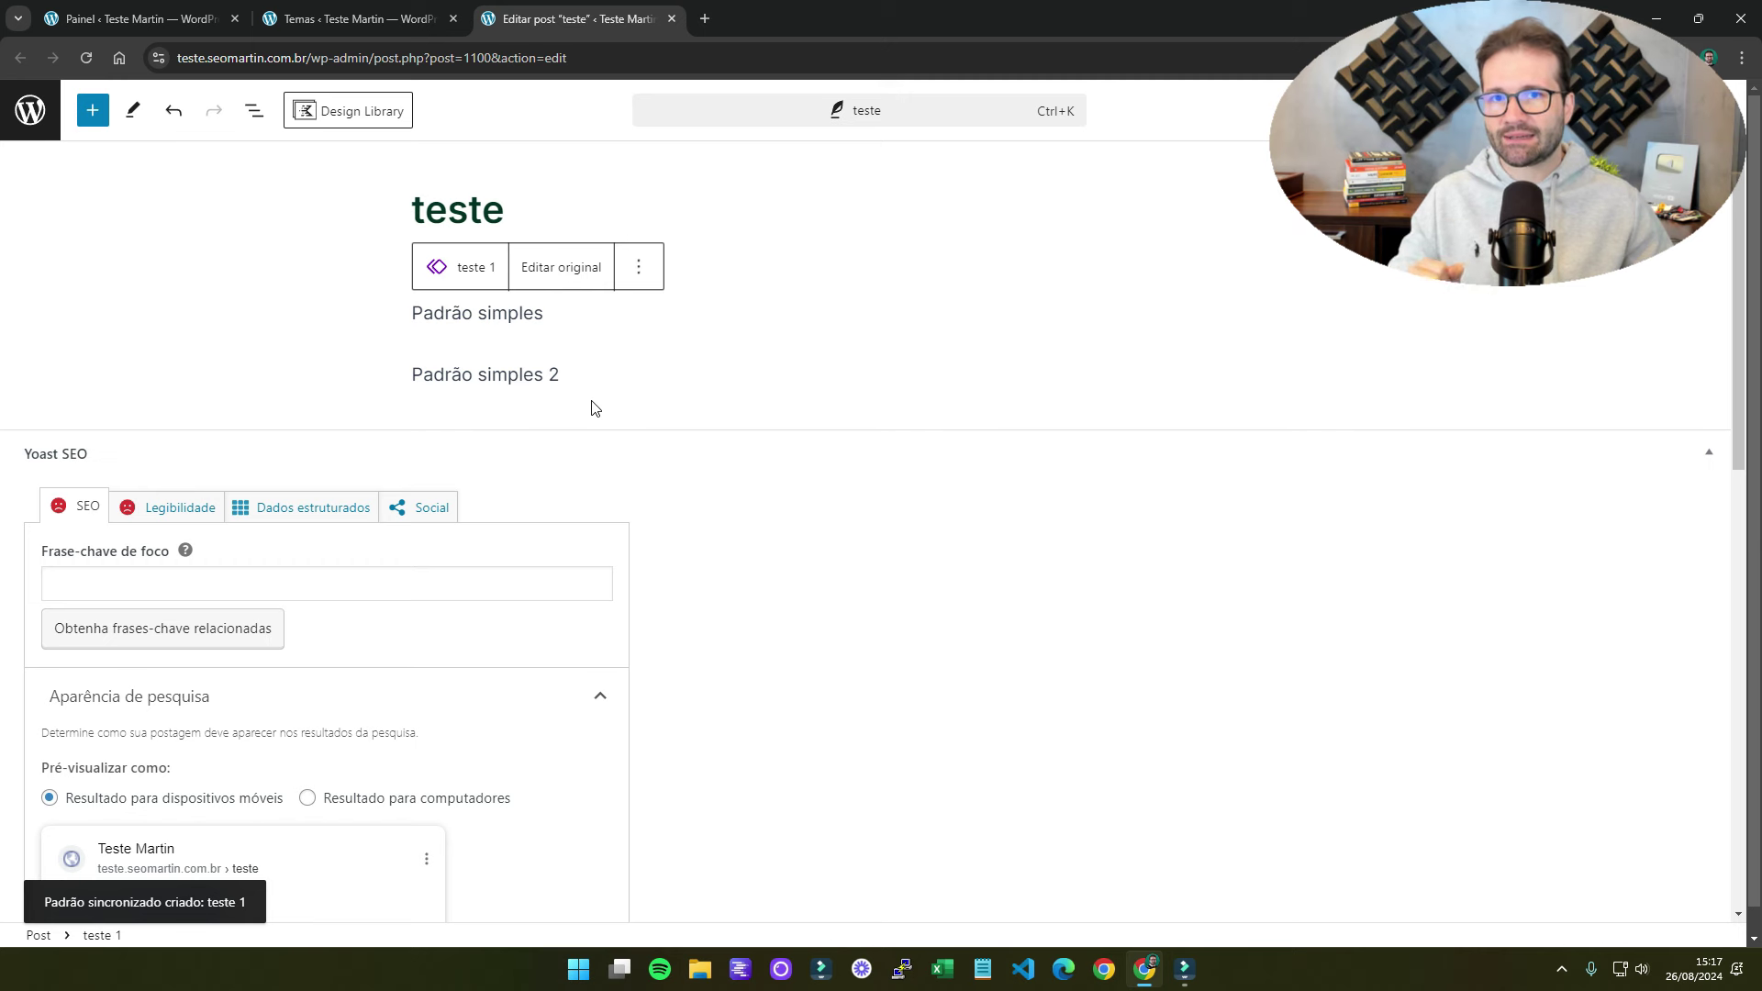
- Look up the saved "teste 1" pattern in the site's pattern management, under Meus padrões
left_click(399, 9)
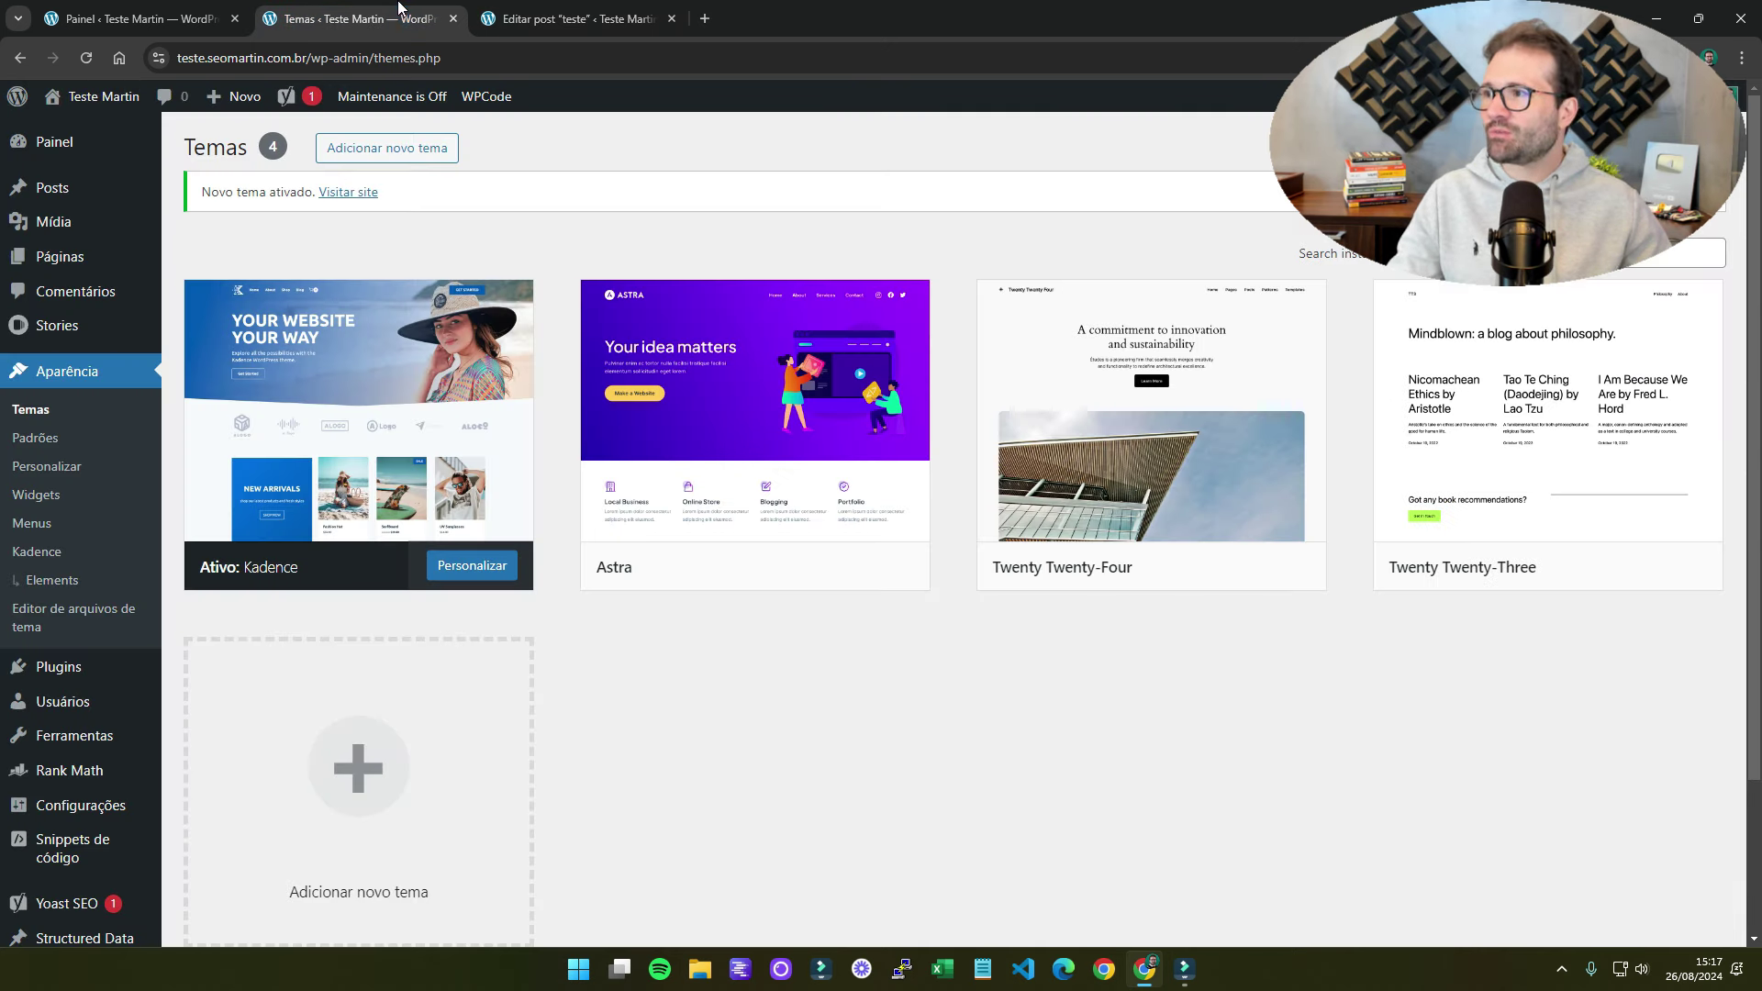
left_click(29, 444)
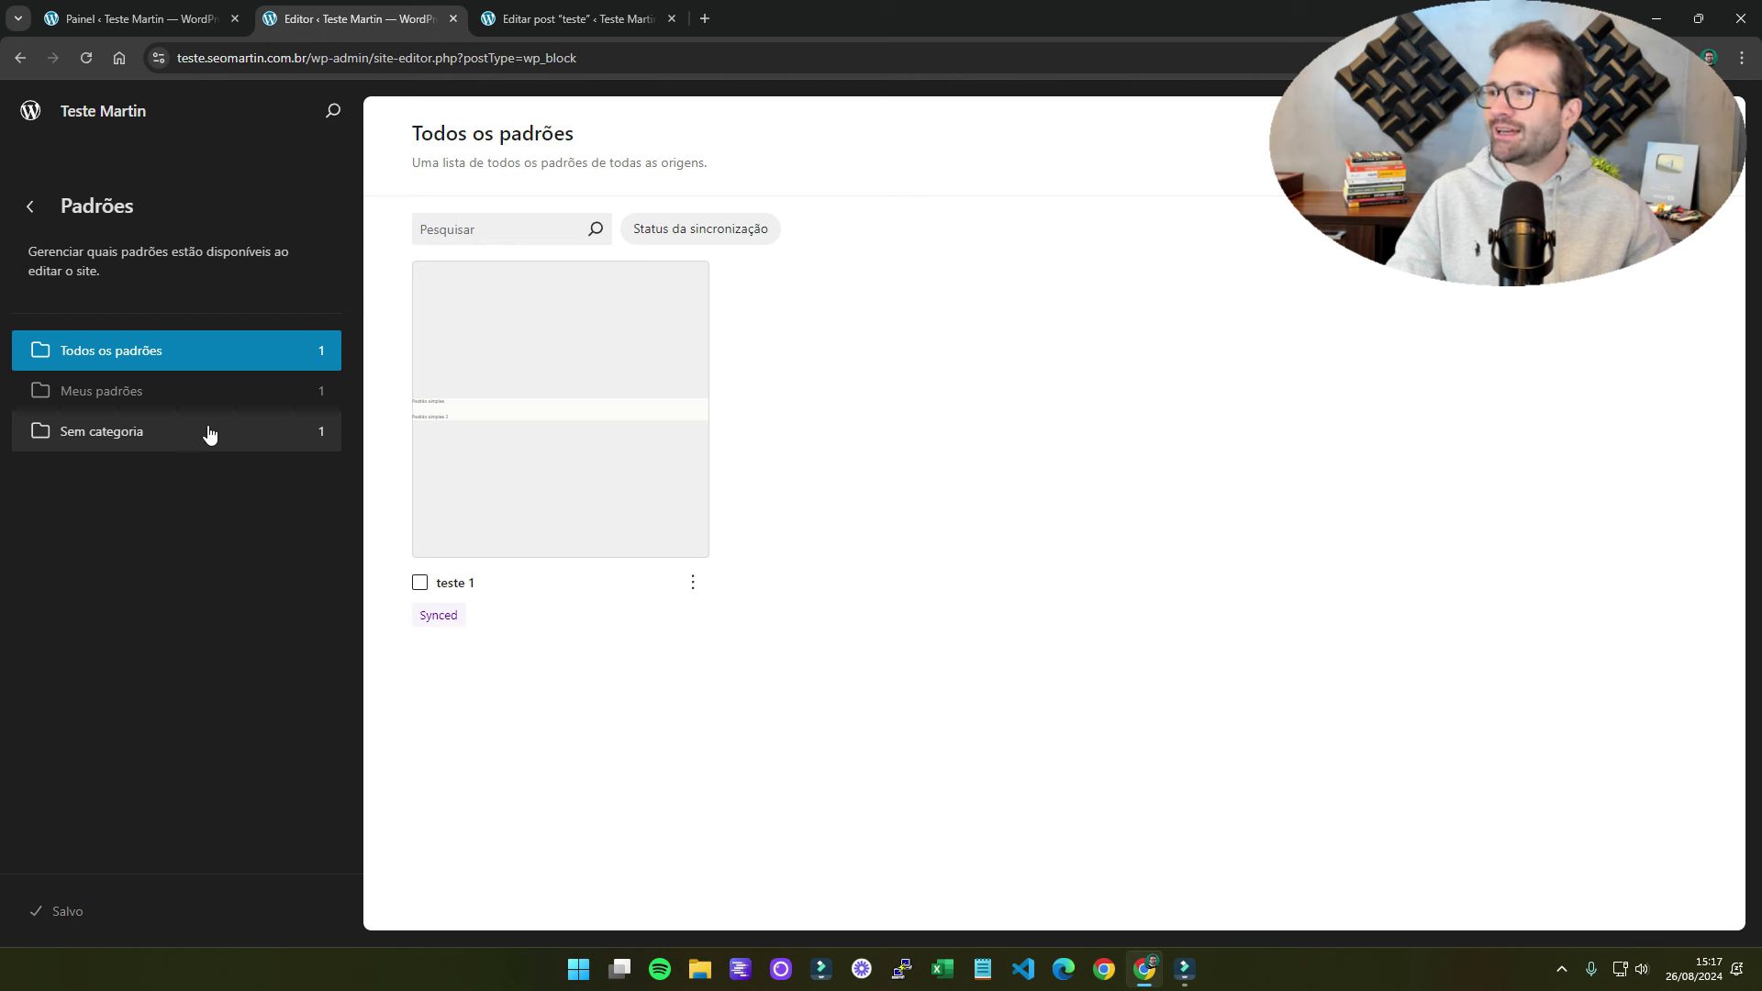
left_click(123, 409)
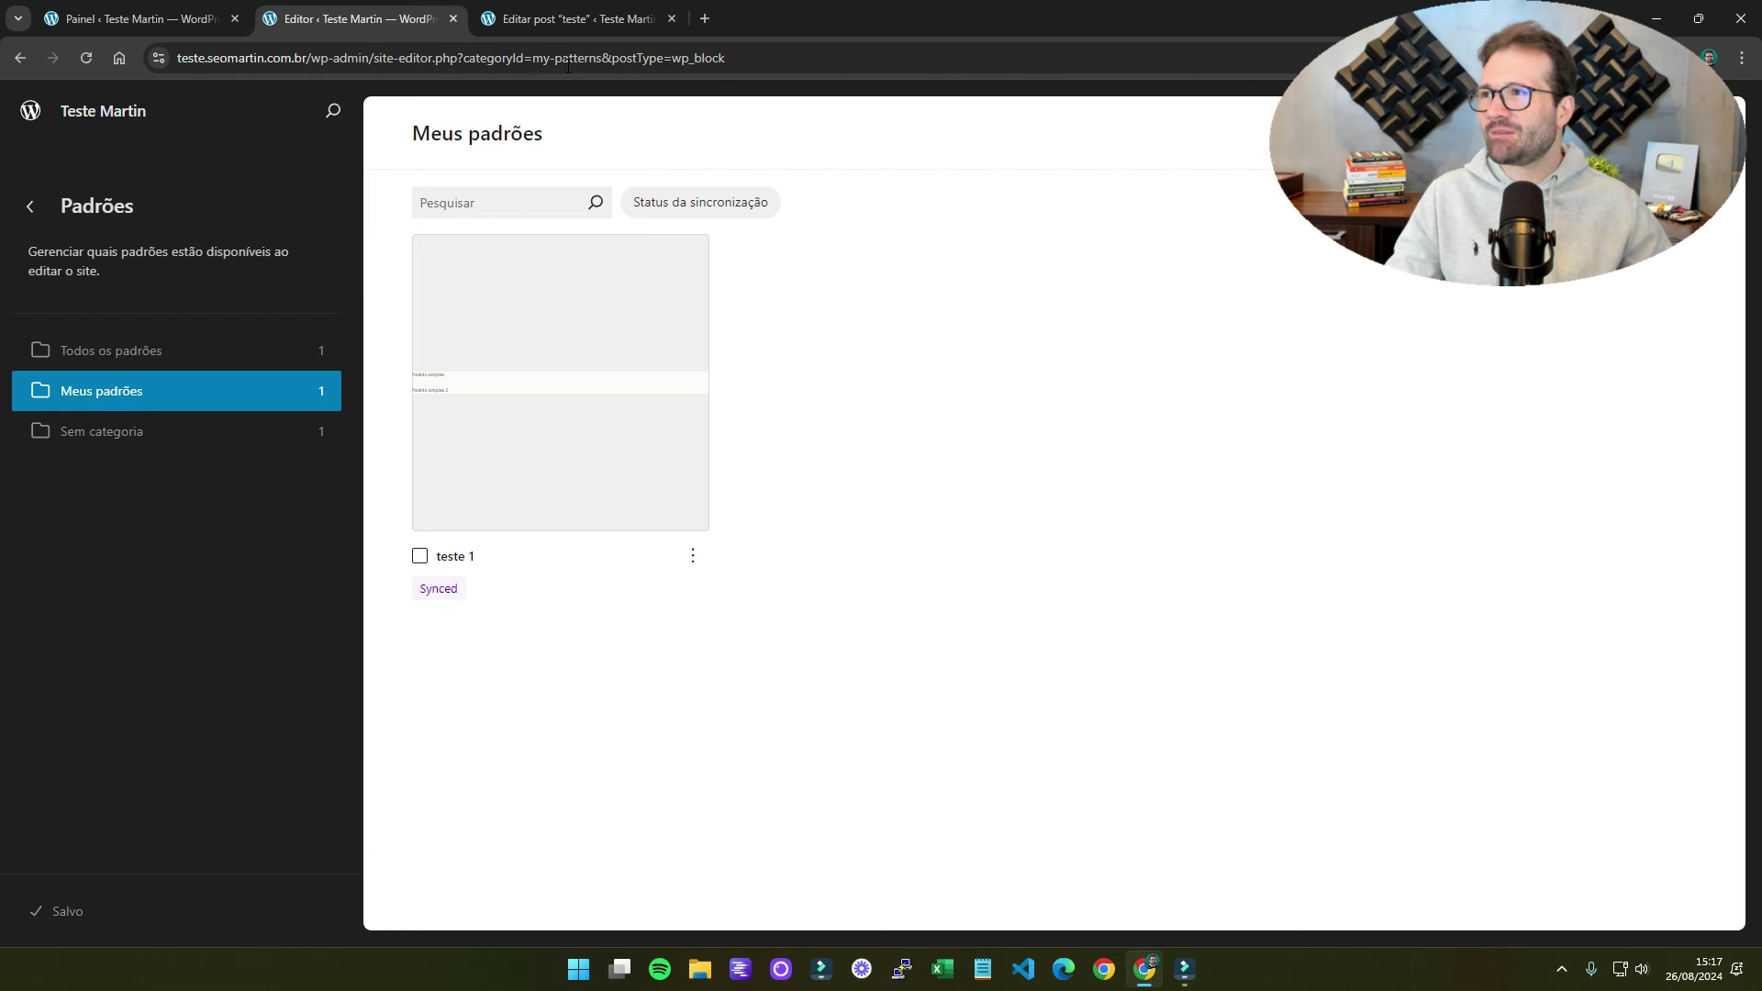
- Return to the test post and show the Meus padrões category in the block inserter, with an empty paragraph below the pattern
key("ctrl+Tab")
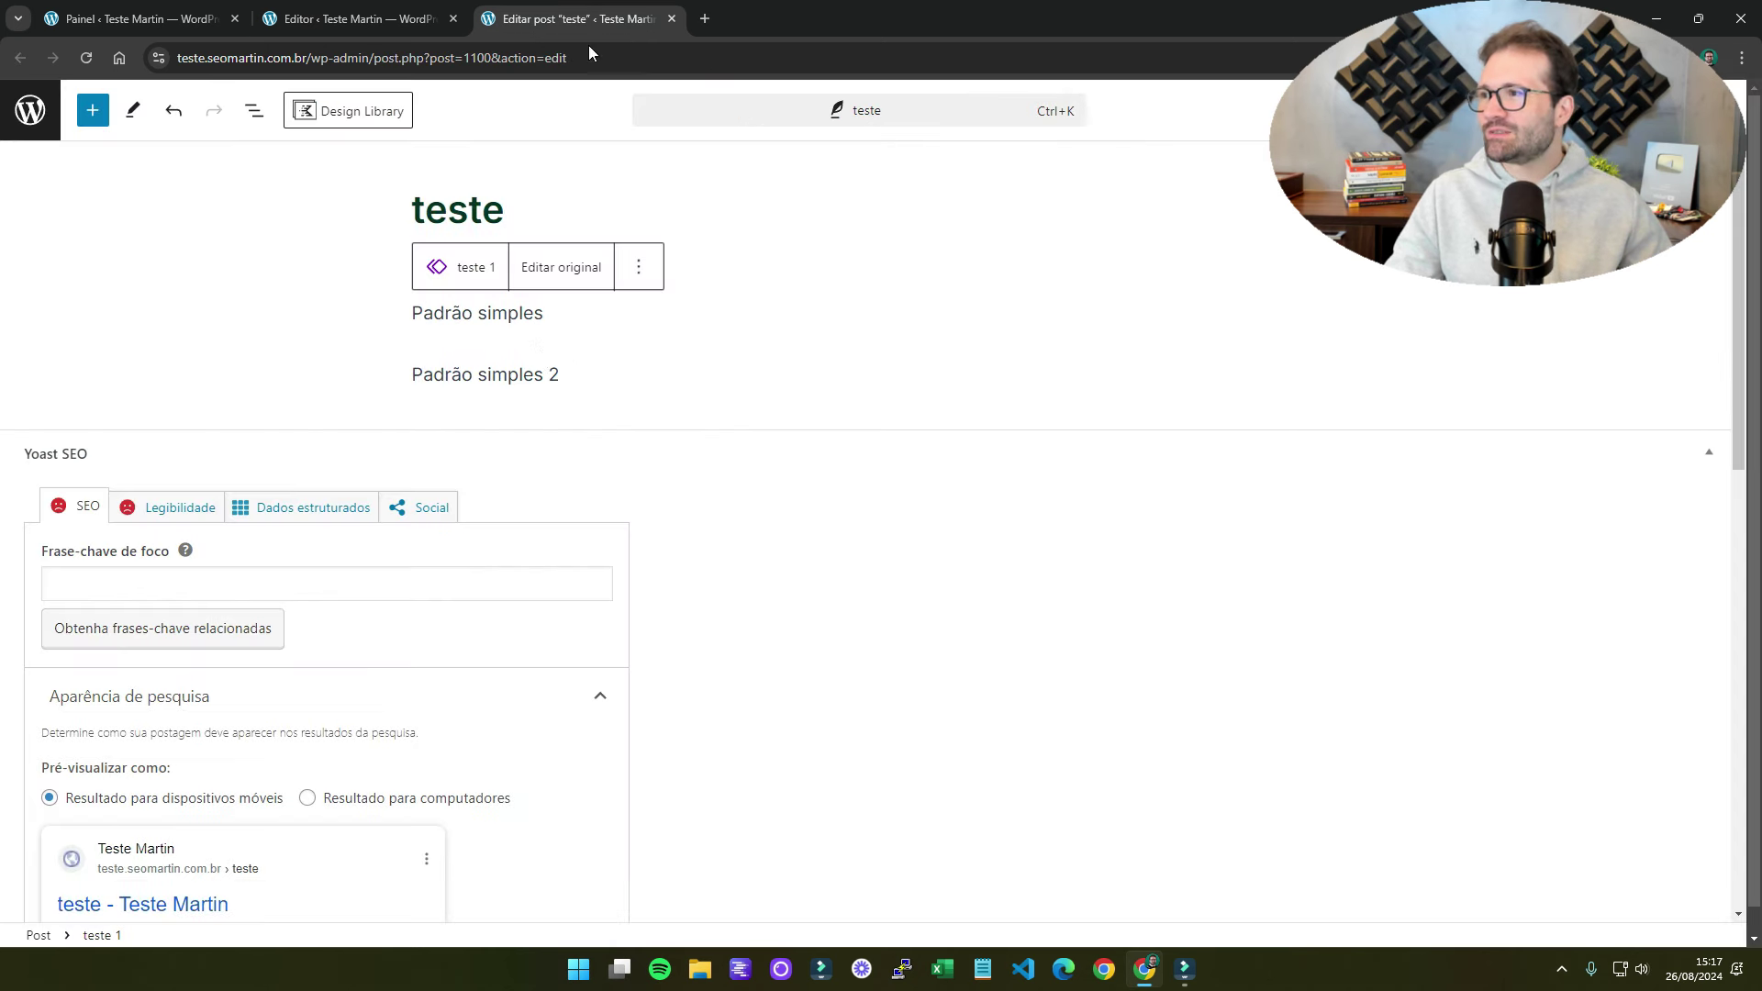
left_click(717, 429)
left_click(571, 391)
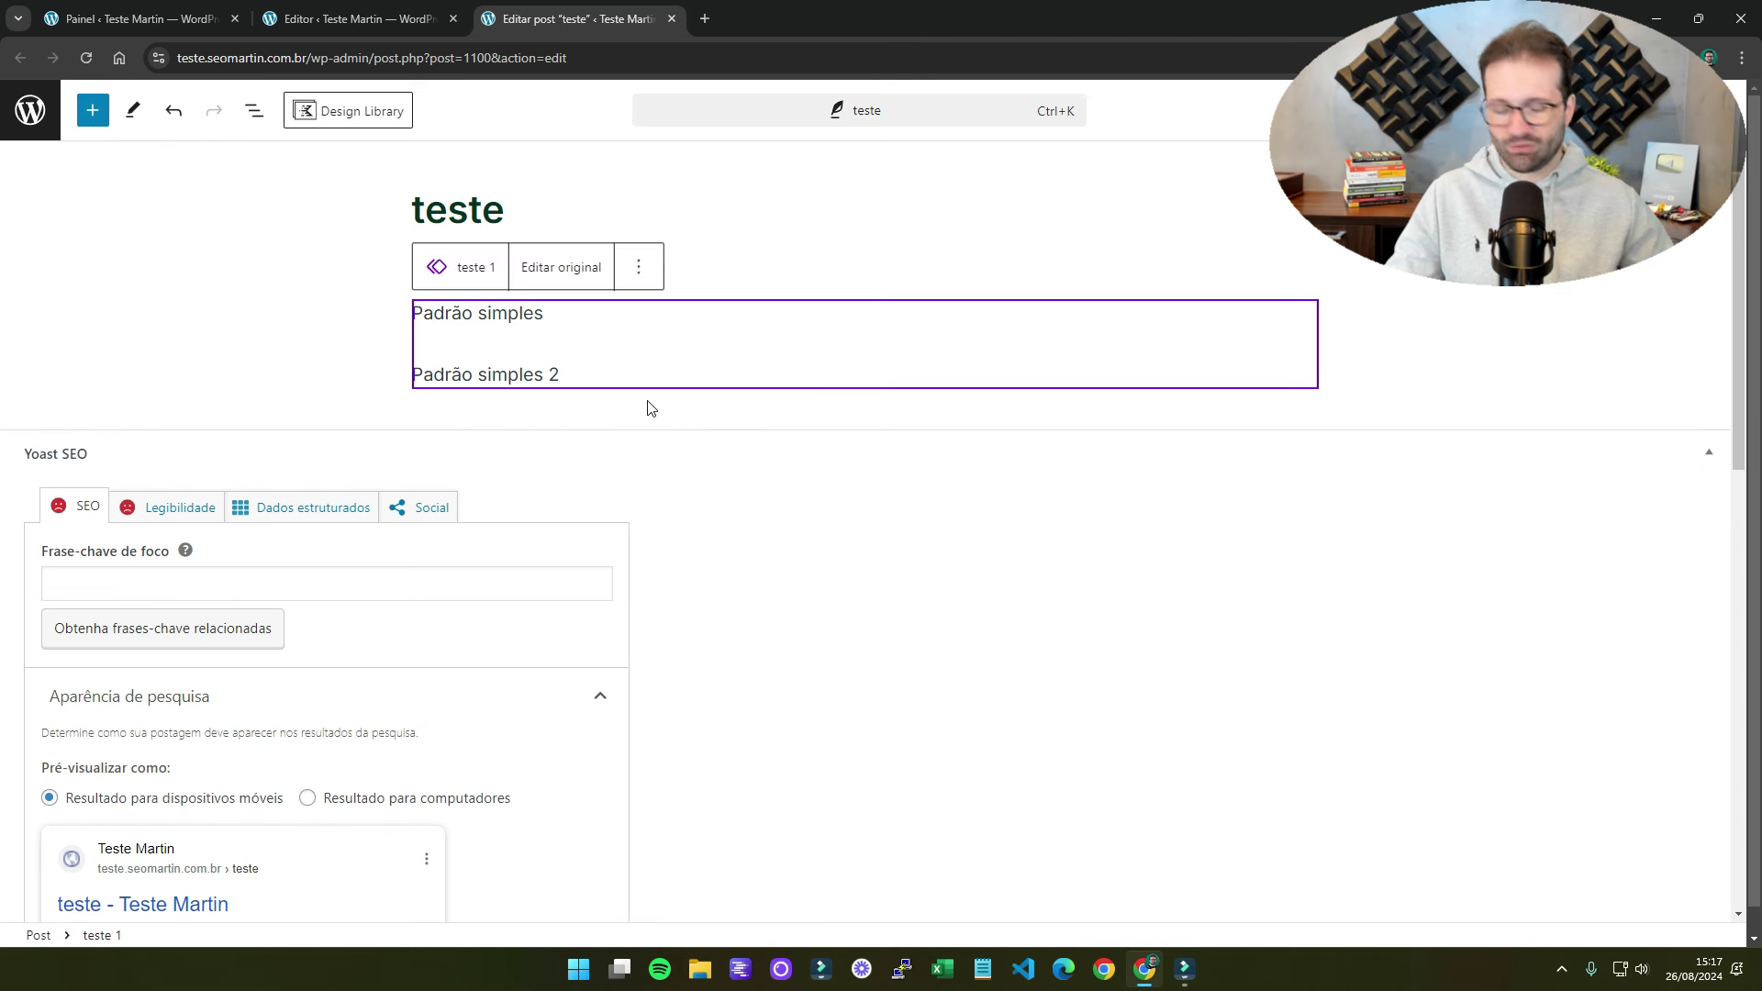
left_click(651, 408)
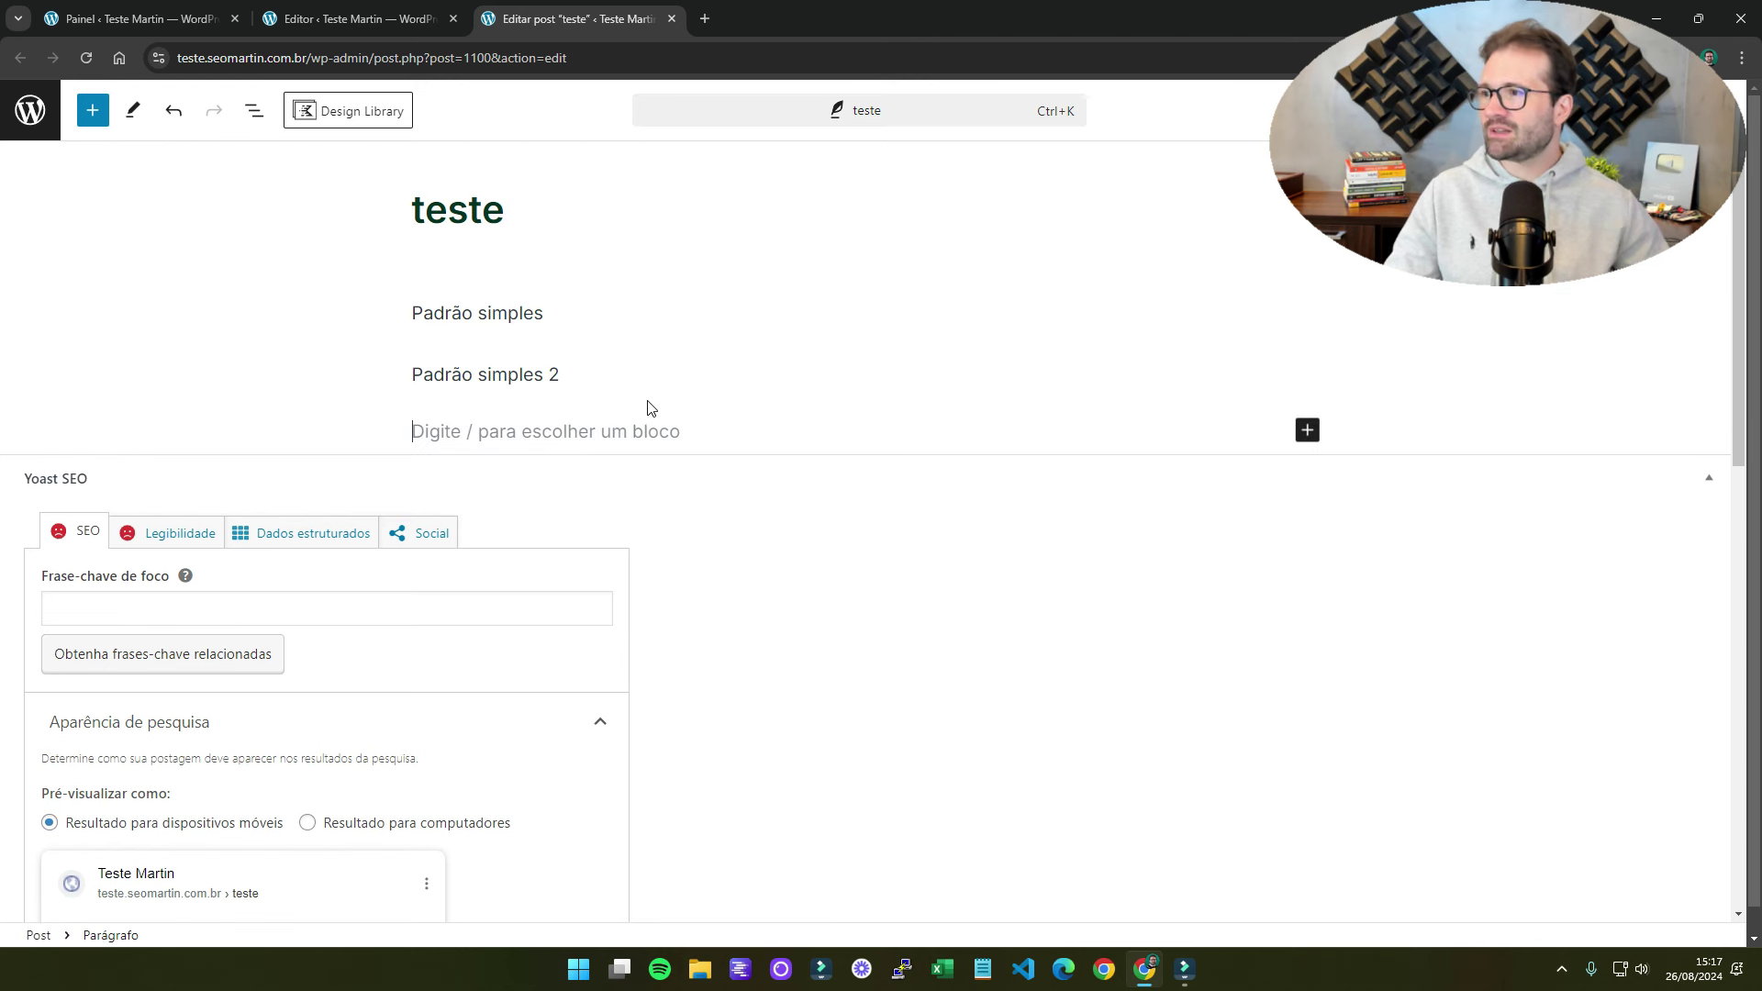
left_click(92, 112)
left_click(139, 187)
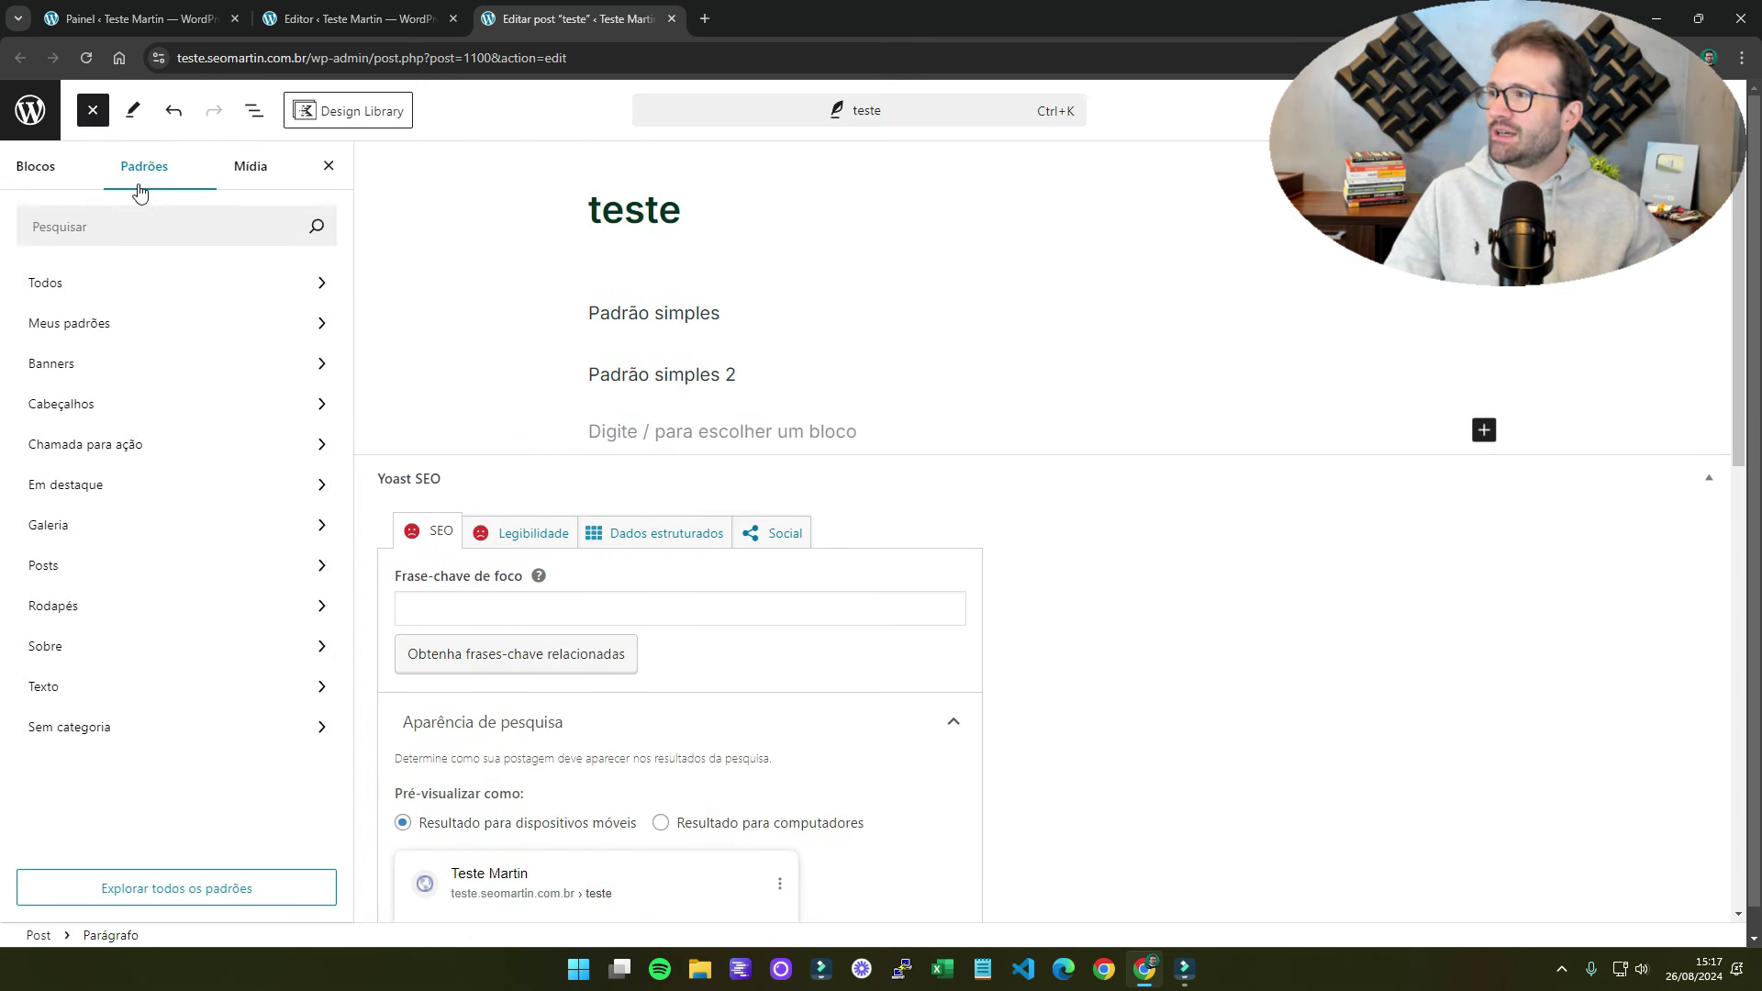
left_click(114, 336)
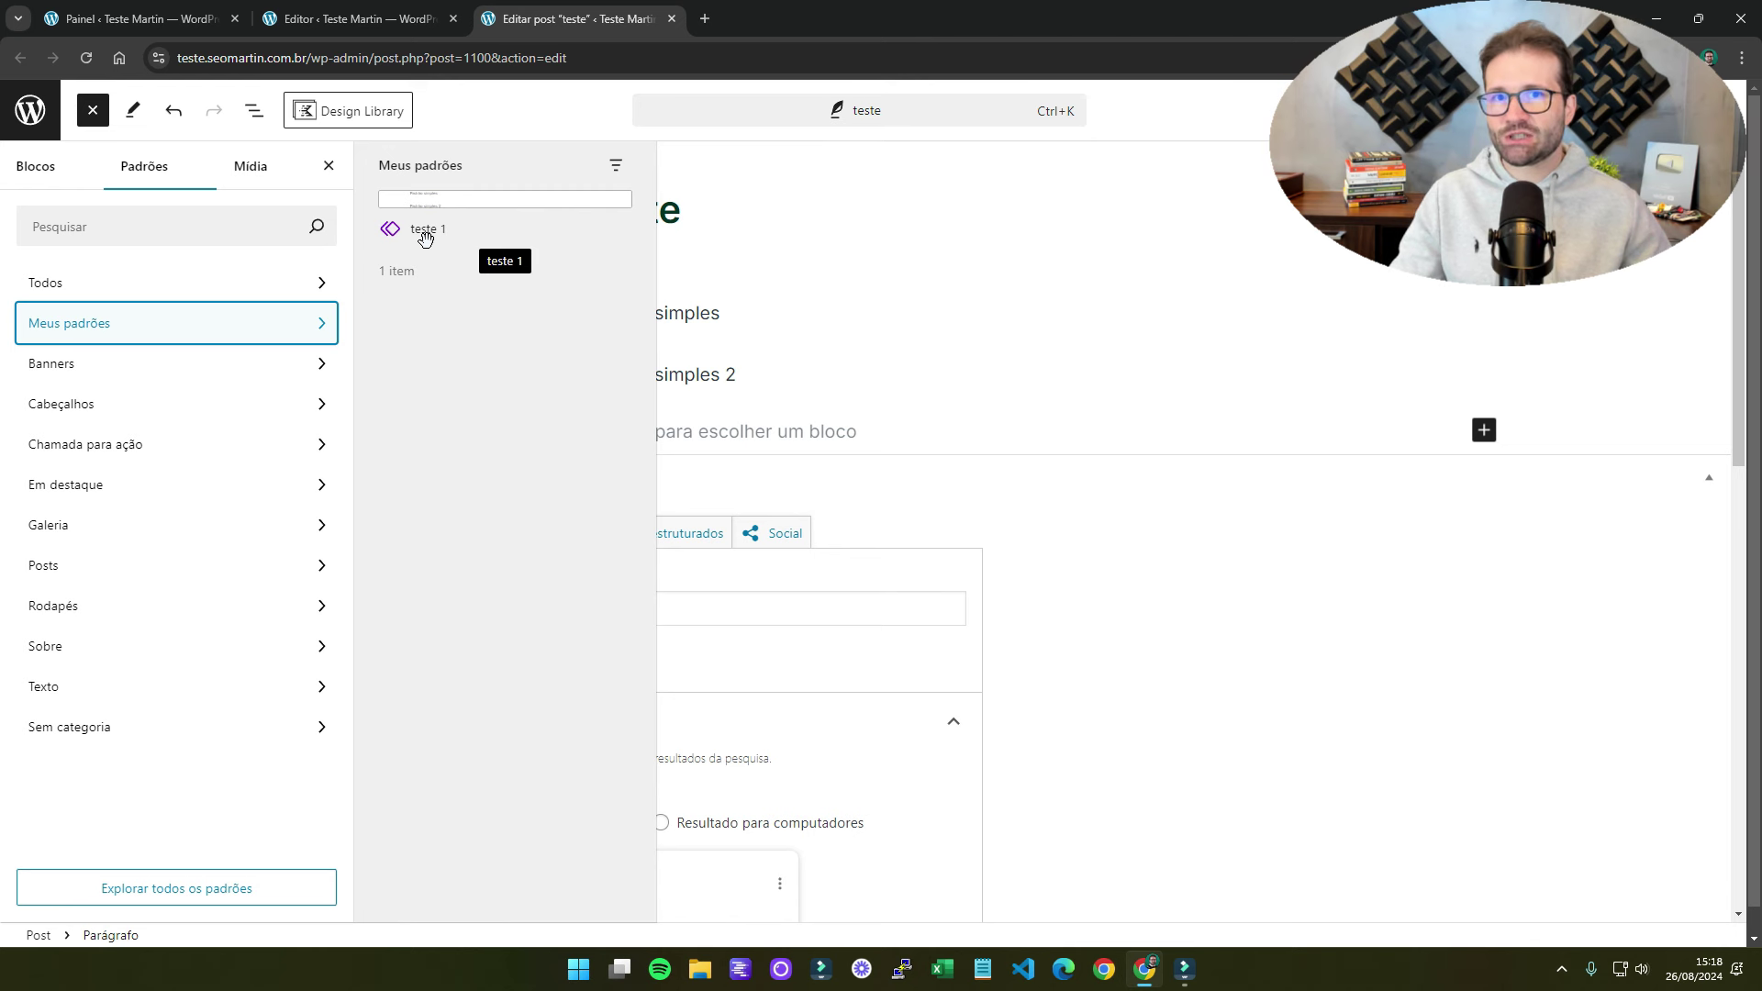
- Delete the "teste 1" pattern block from the post
left_click(745, 314)
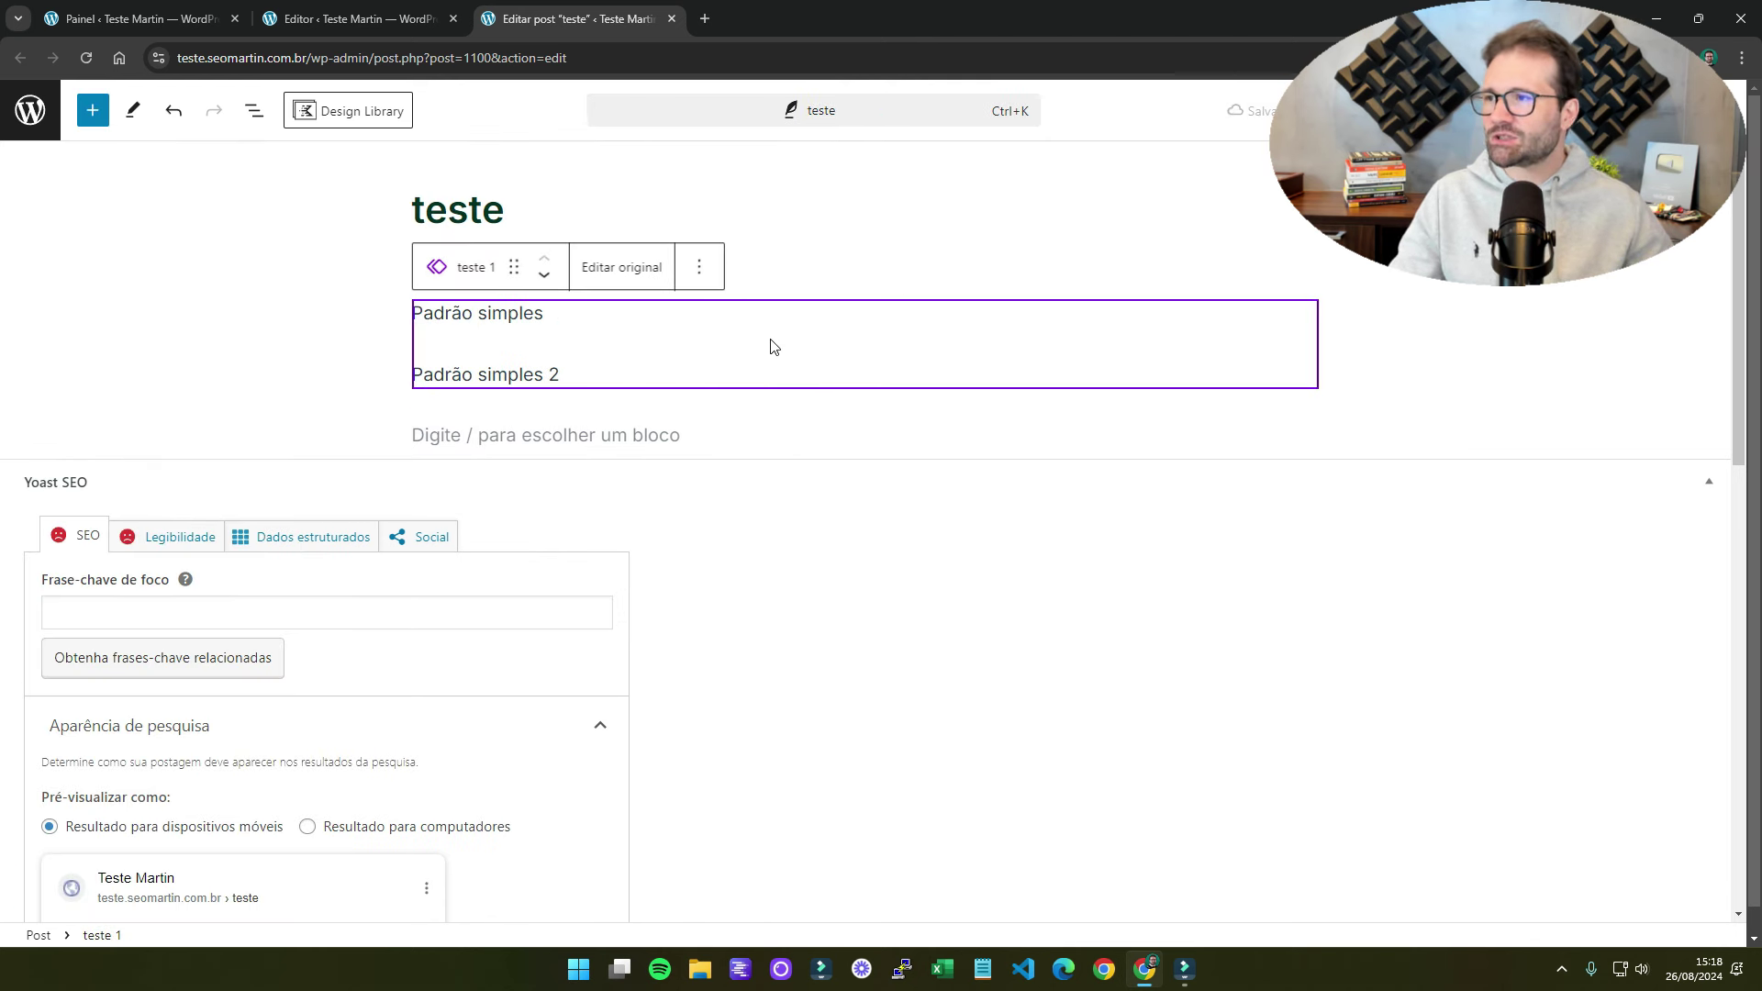
left_click(700, 267)
left_click(721, 693)
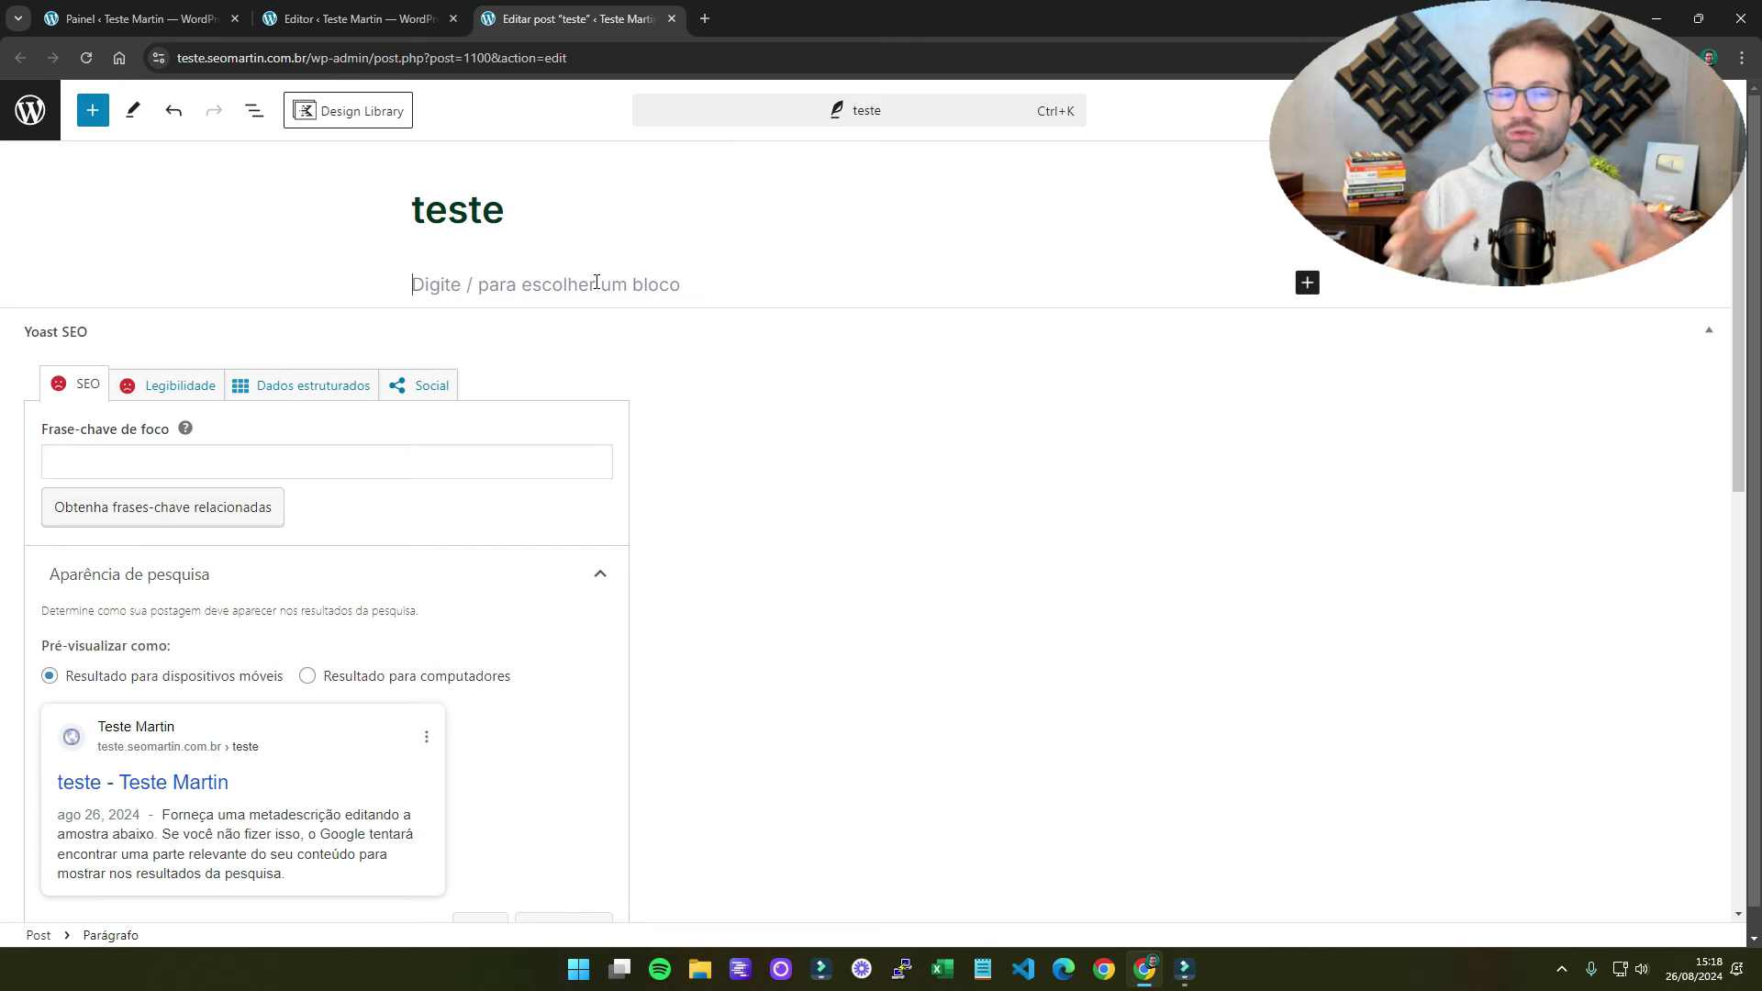
- Add the "Lorem ipsum dolor sit amet" placeholder paragraph to the post, followed by a Buttons (Adv) block
type("Lorem ipsum dolor sit amet consectetur adipiscing elit. Nulla rutrum odio risus, egestas fermentum tortor scelerisque sit amet. Nullam cursus, quam et aliquet cursus, libero neque vestibulum eros, vitae finibus tortor turpis sed mauris. Phasellus at rutrum leo.")
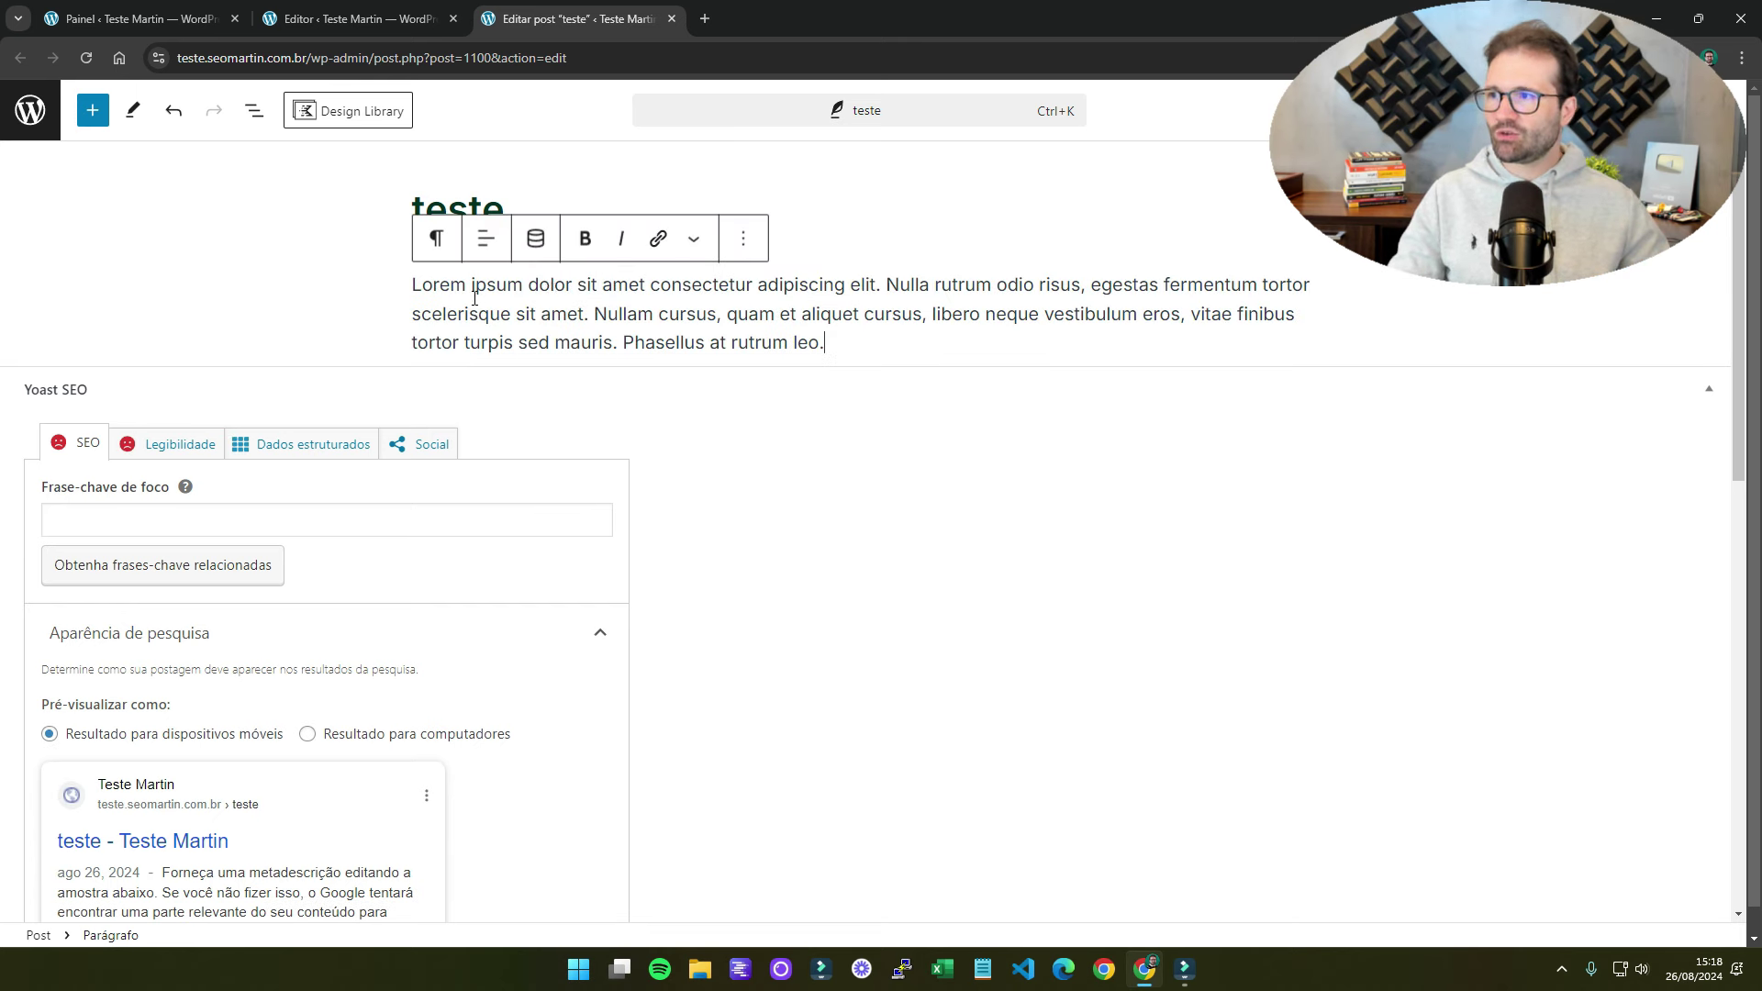
key("Return")
type("/")
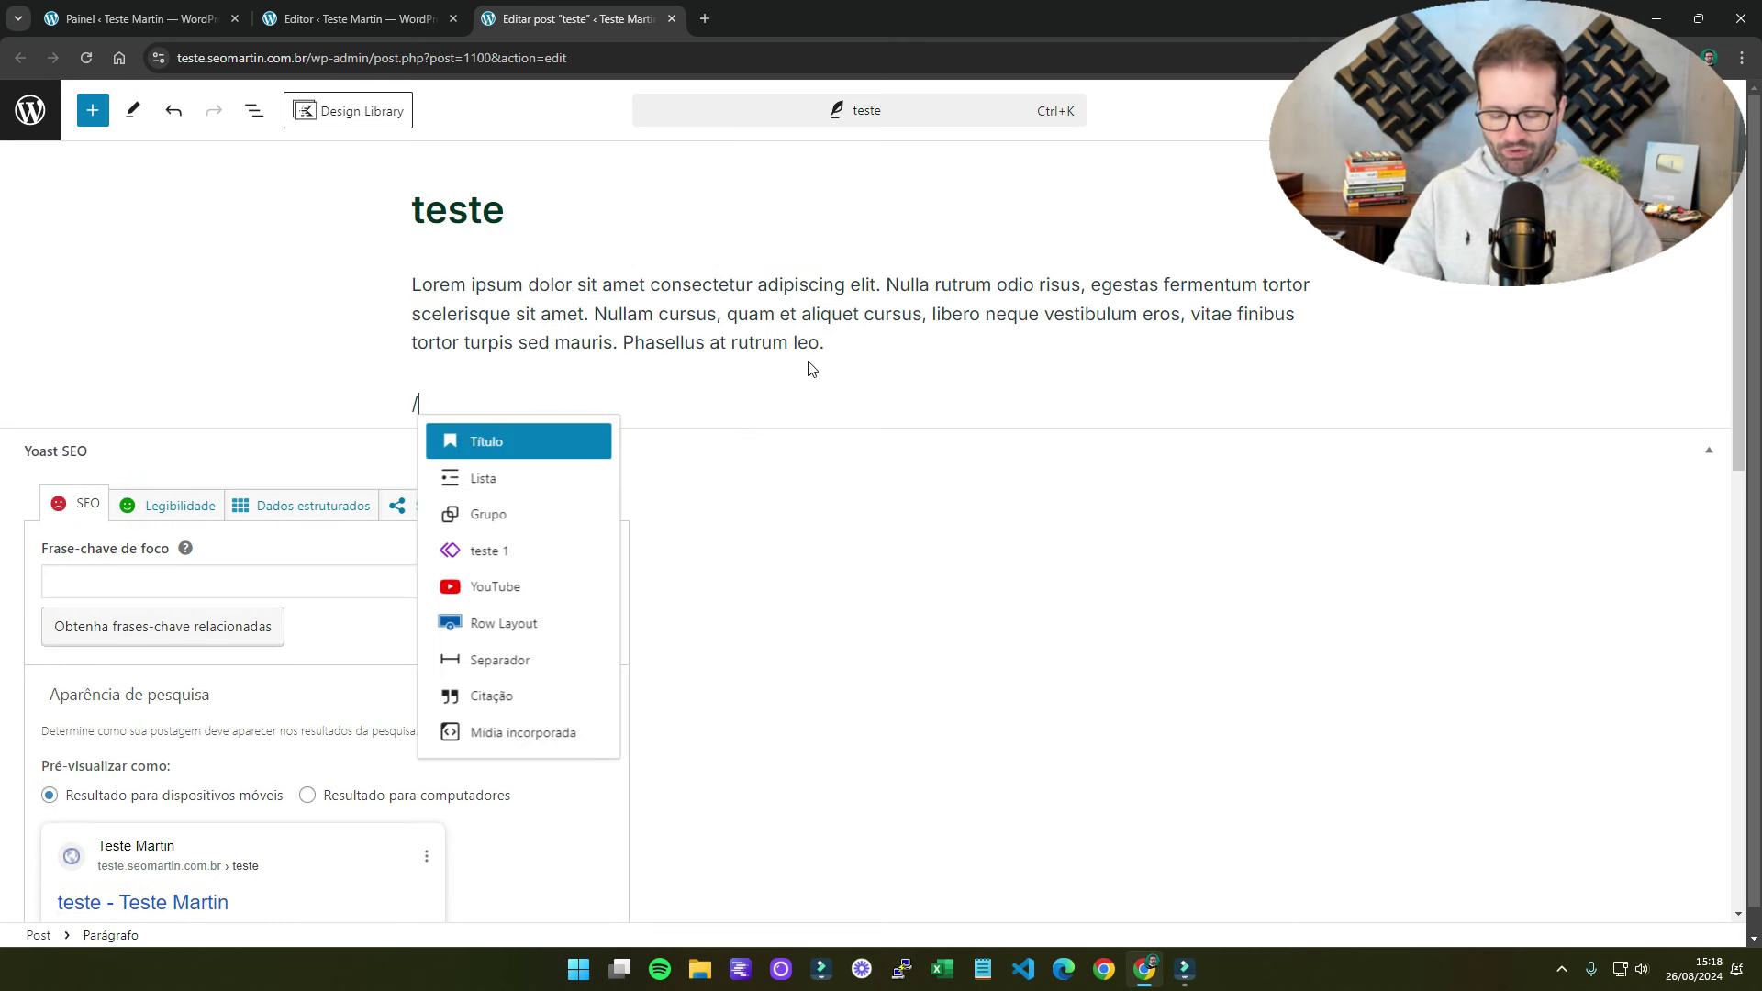
type("butt")
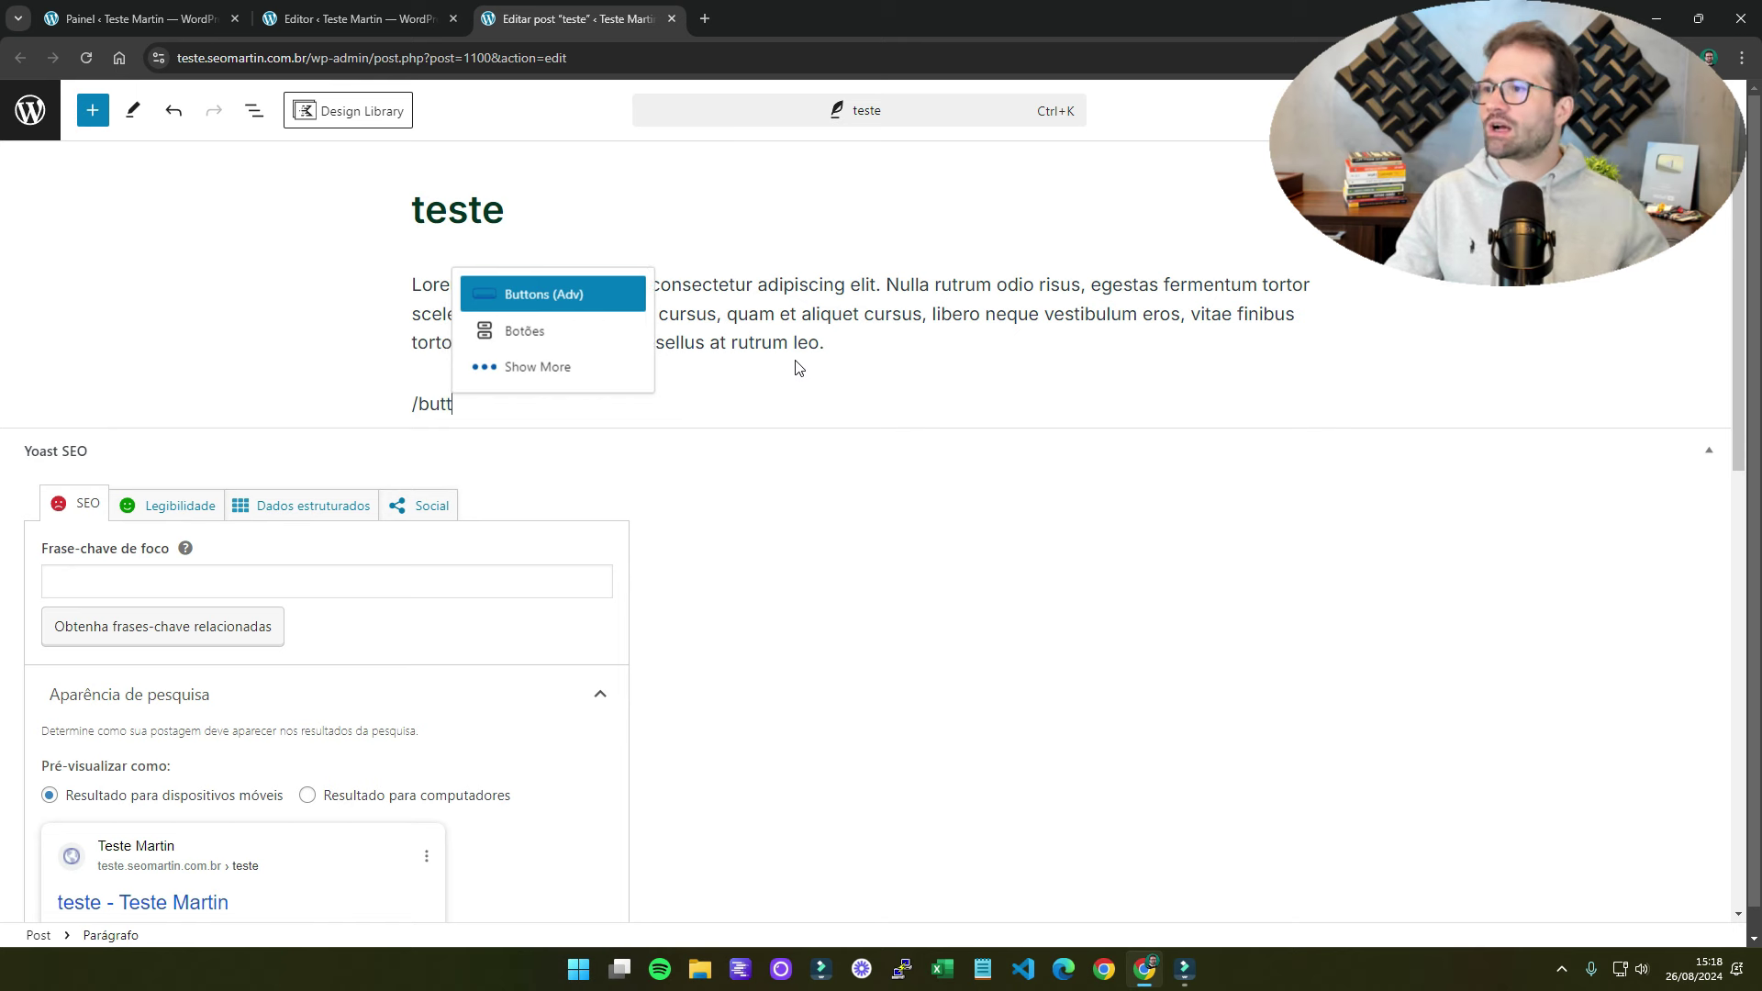
left_click(561, 304)
- Set the new single button's link to "#" in its block settings
left_click(897, 413)
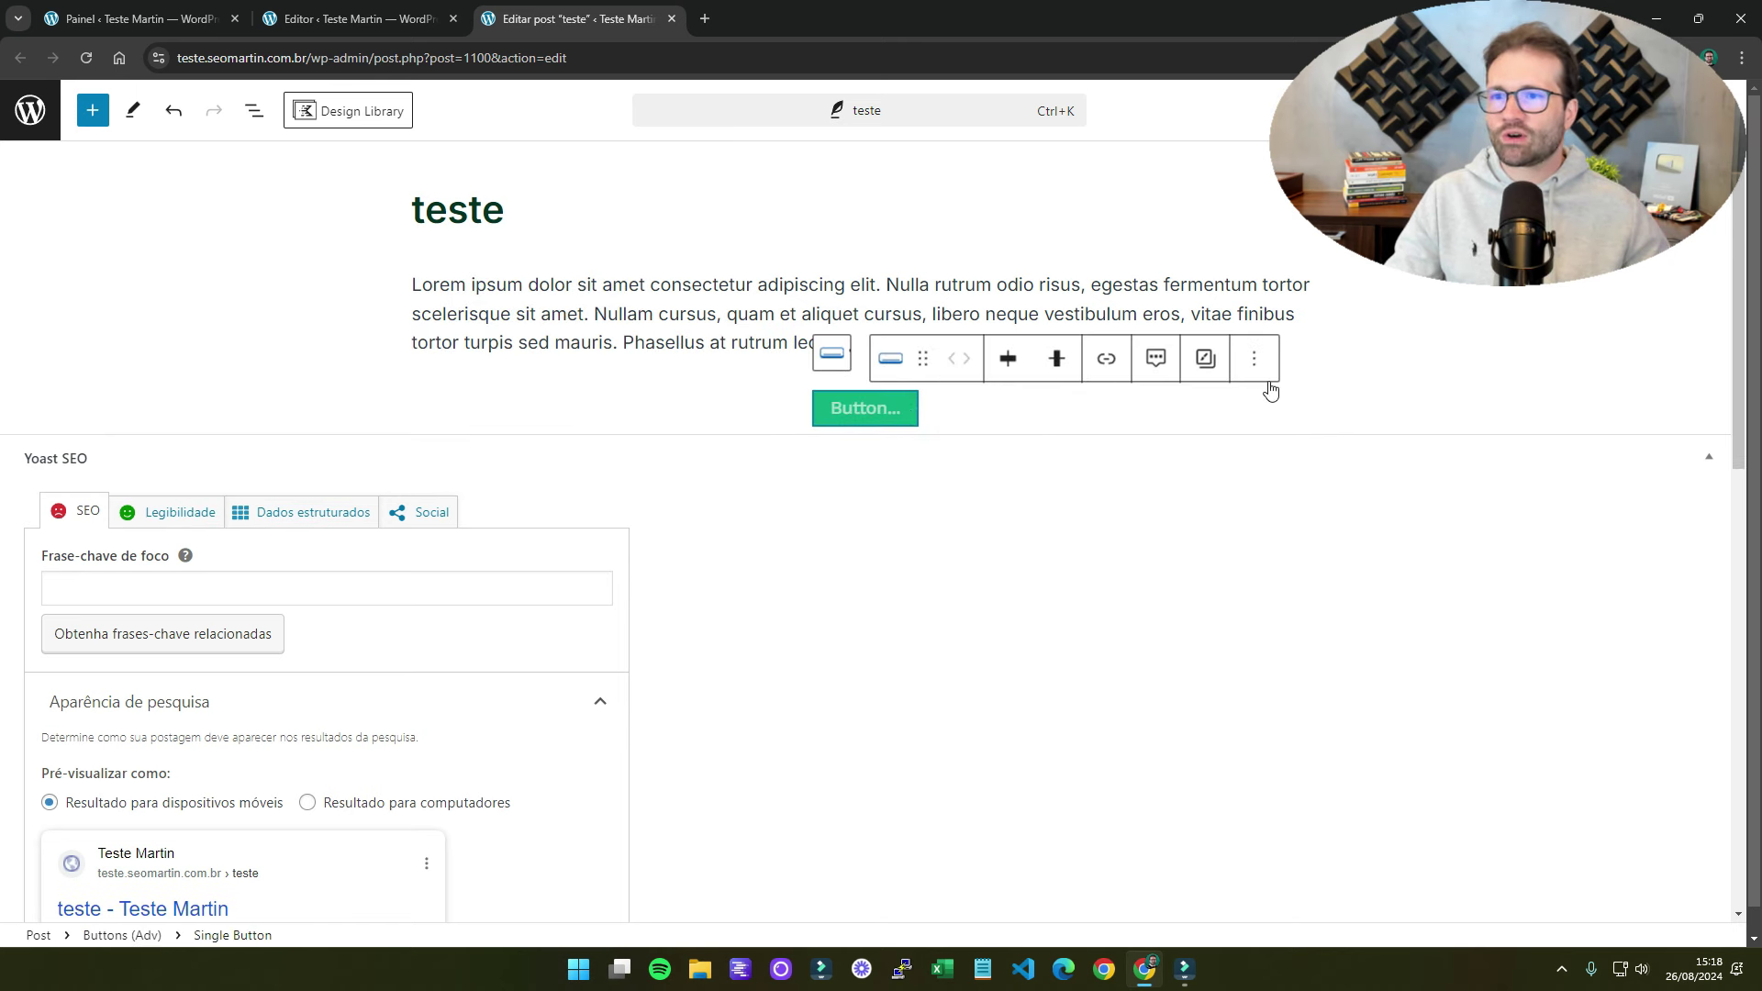
left_click(1668, 111)
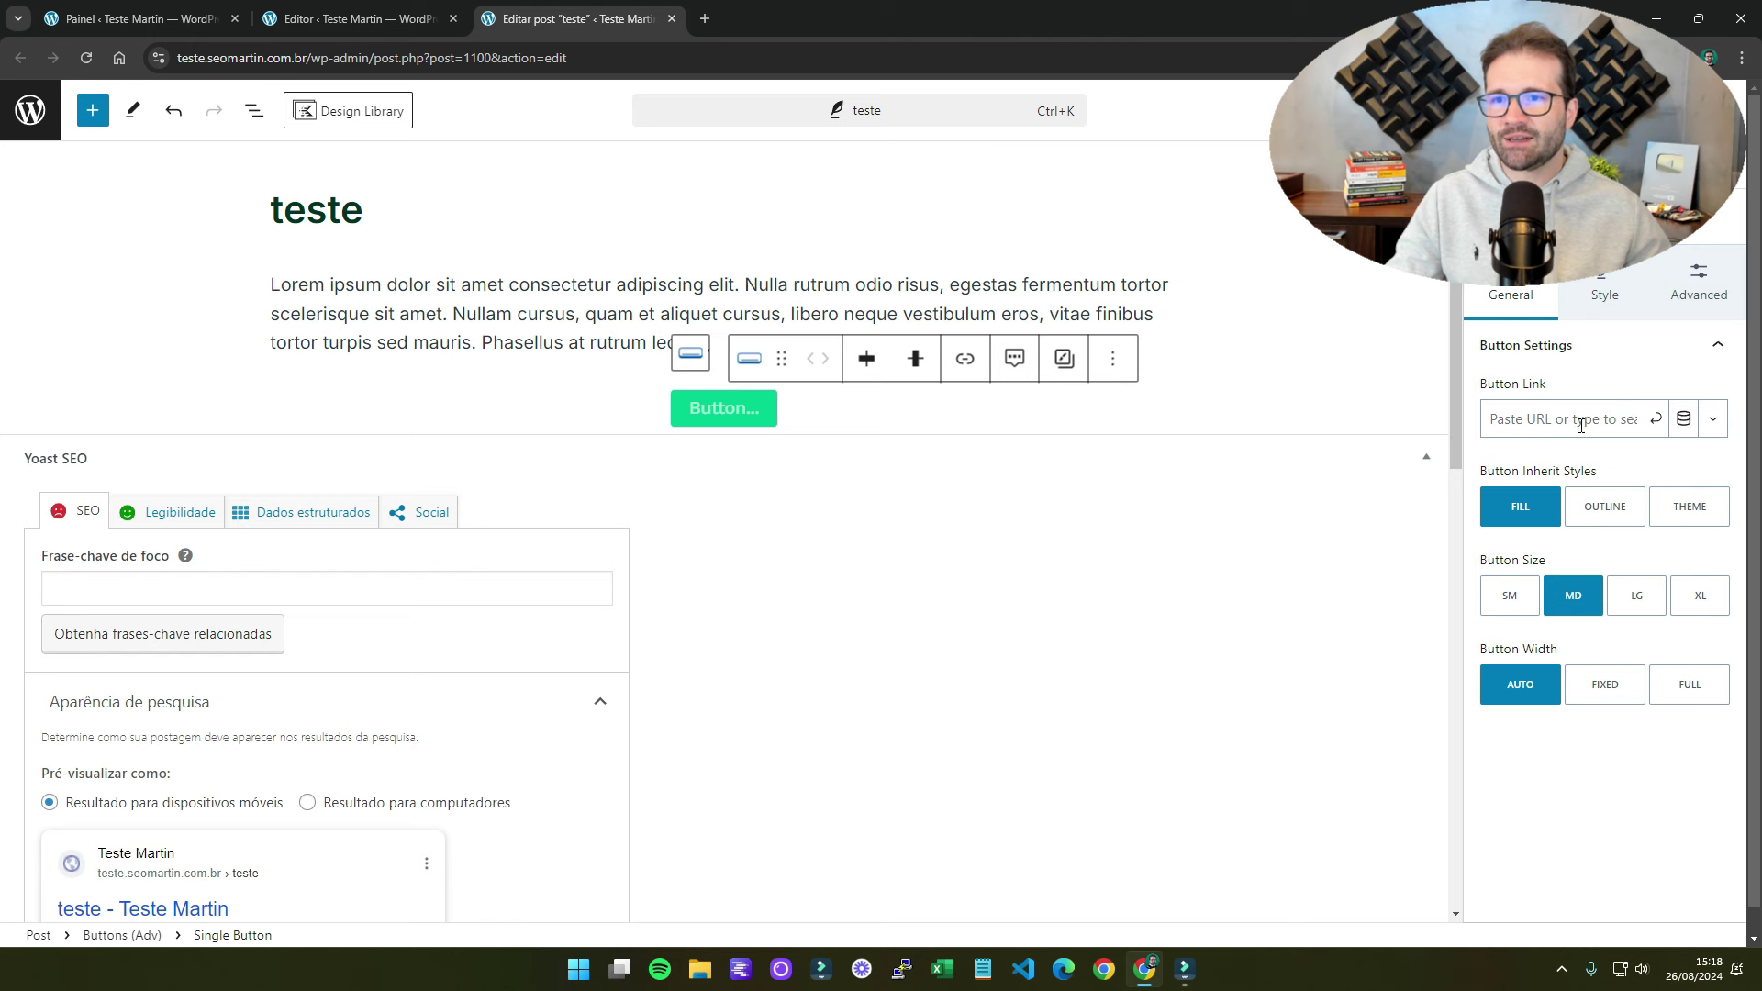
left_click(1553, 418)
type("#")
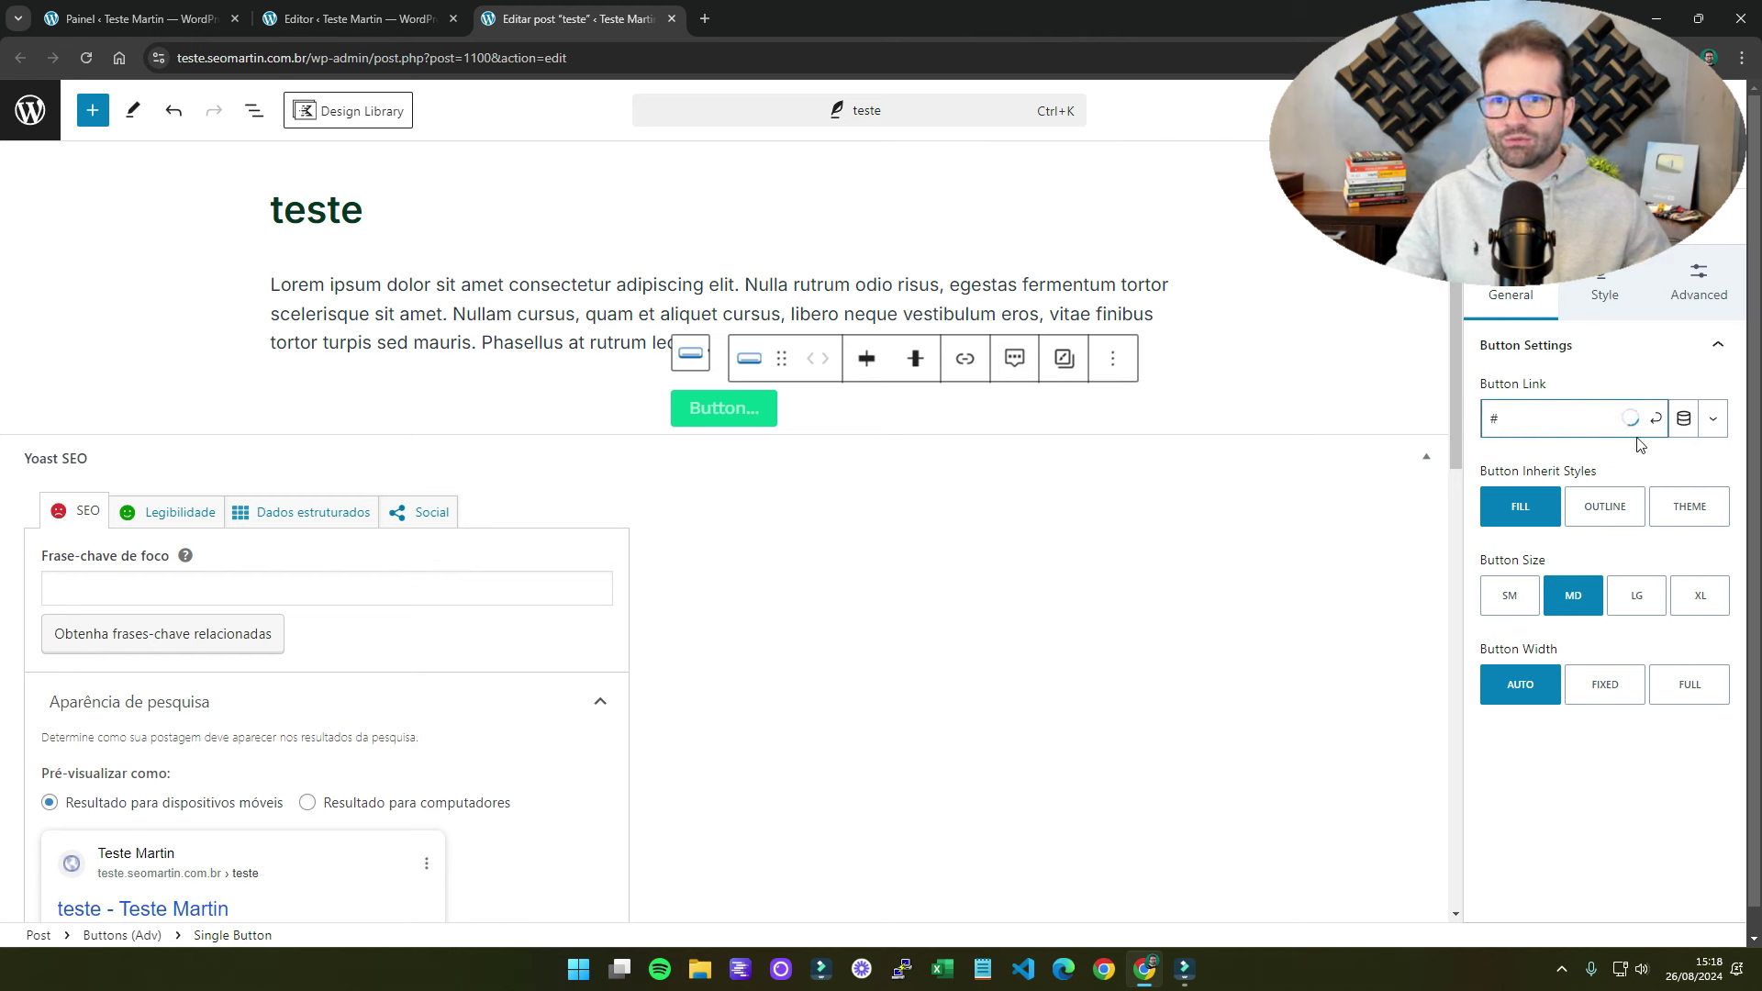
left_click(1656, 418)
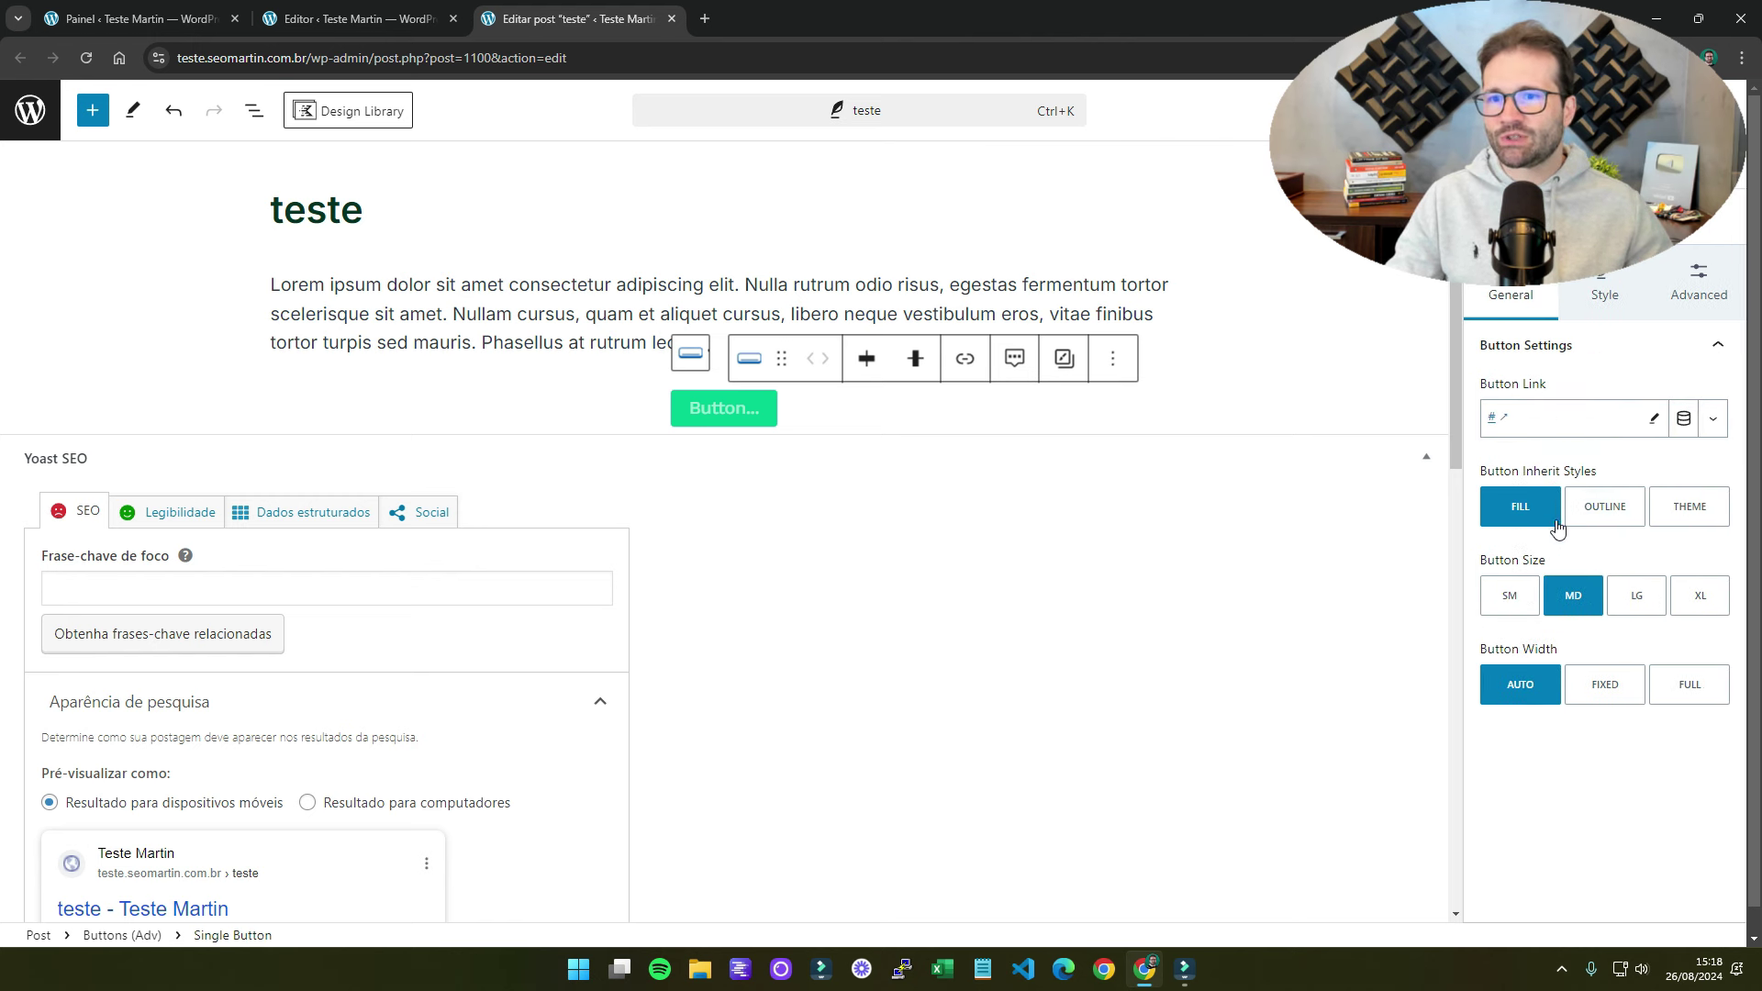
- Set the button's width to Full and label it "Fale Conosco"
left_click(1690, 702)
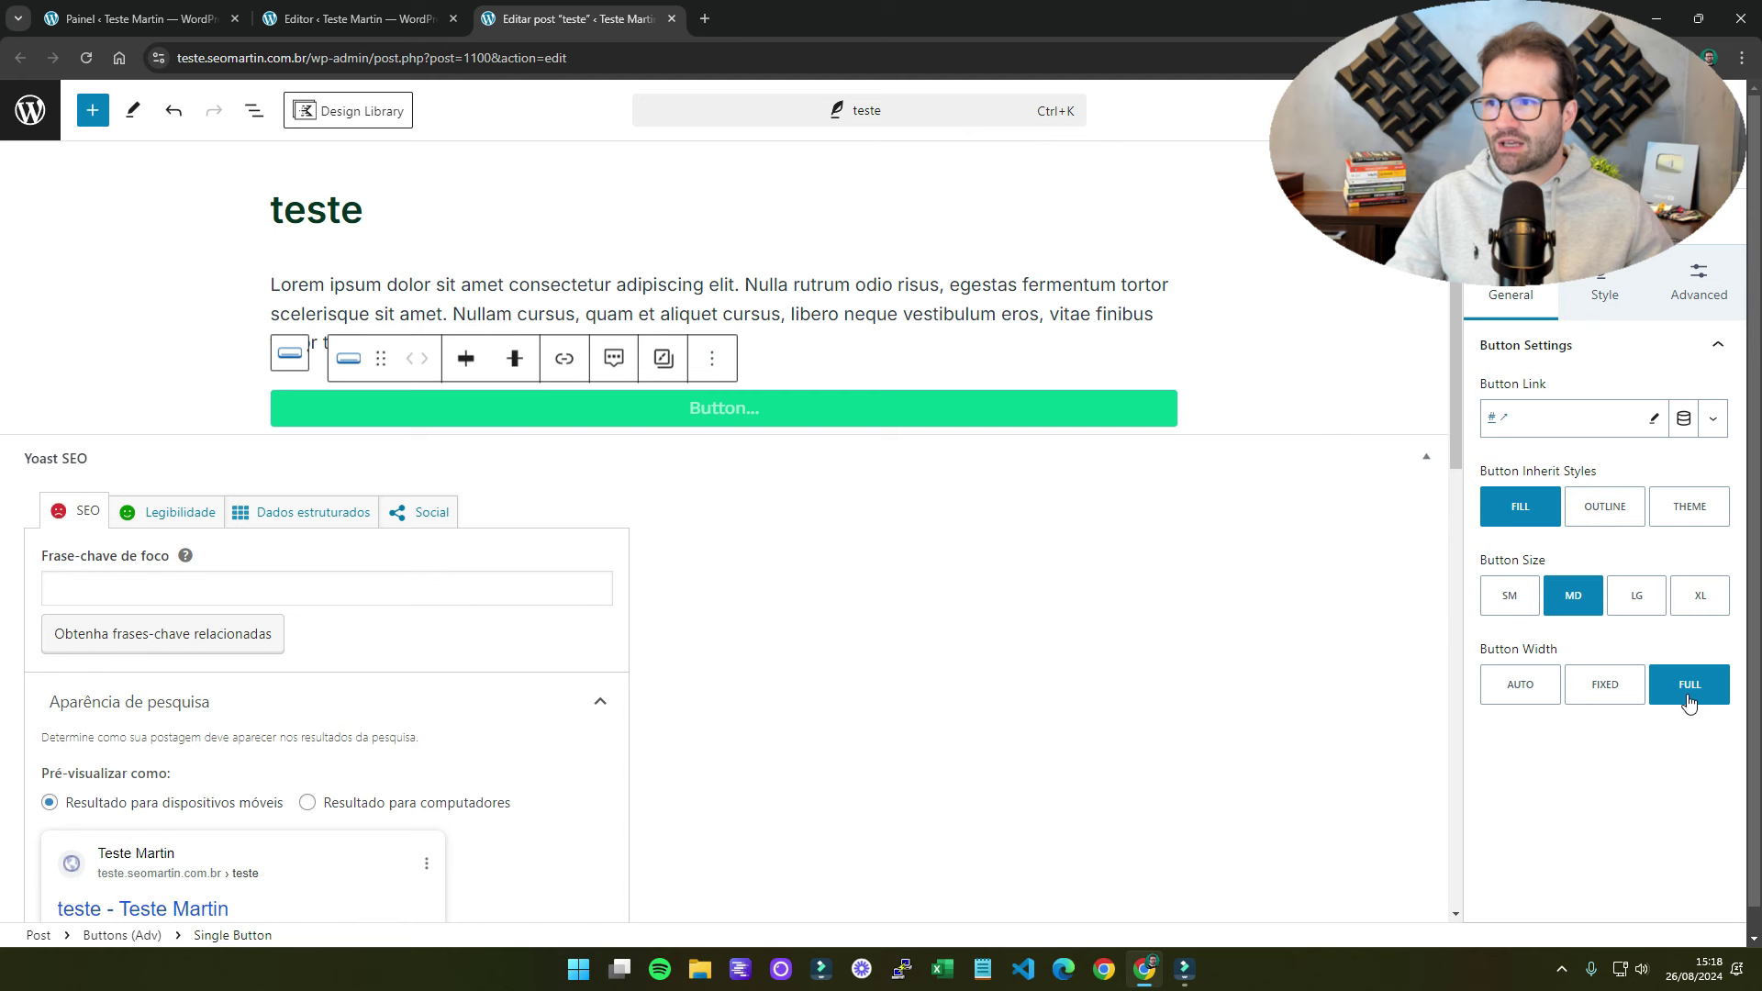
left_click(716, 424)
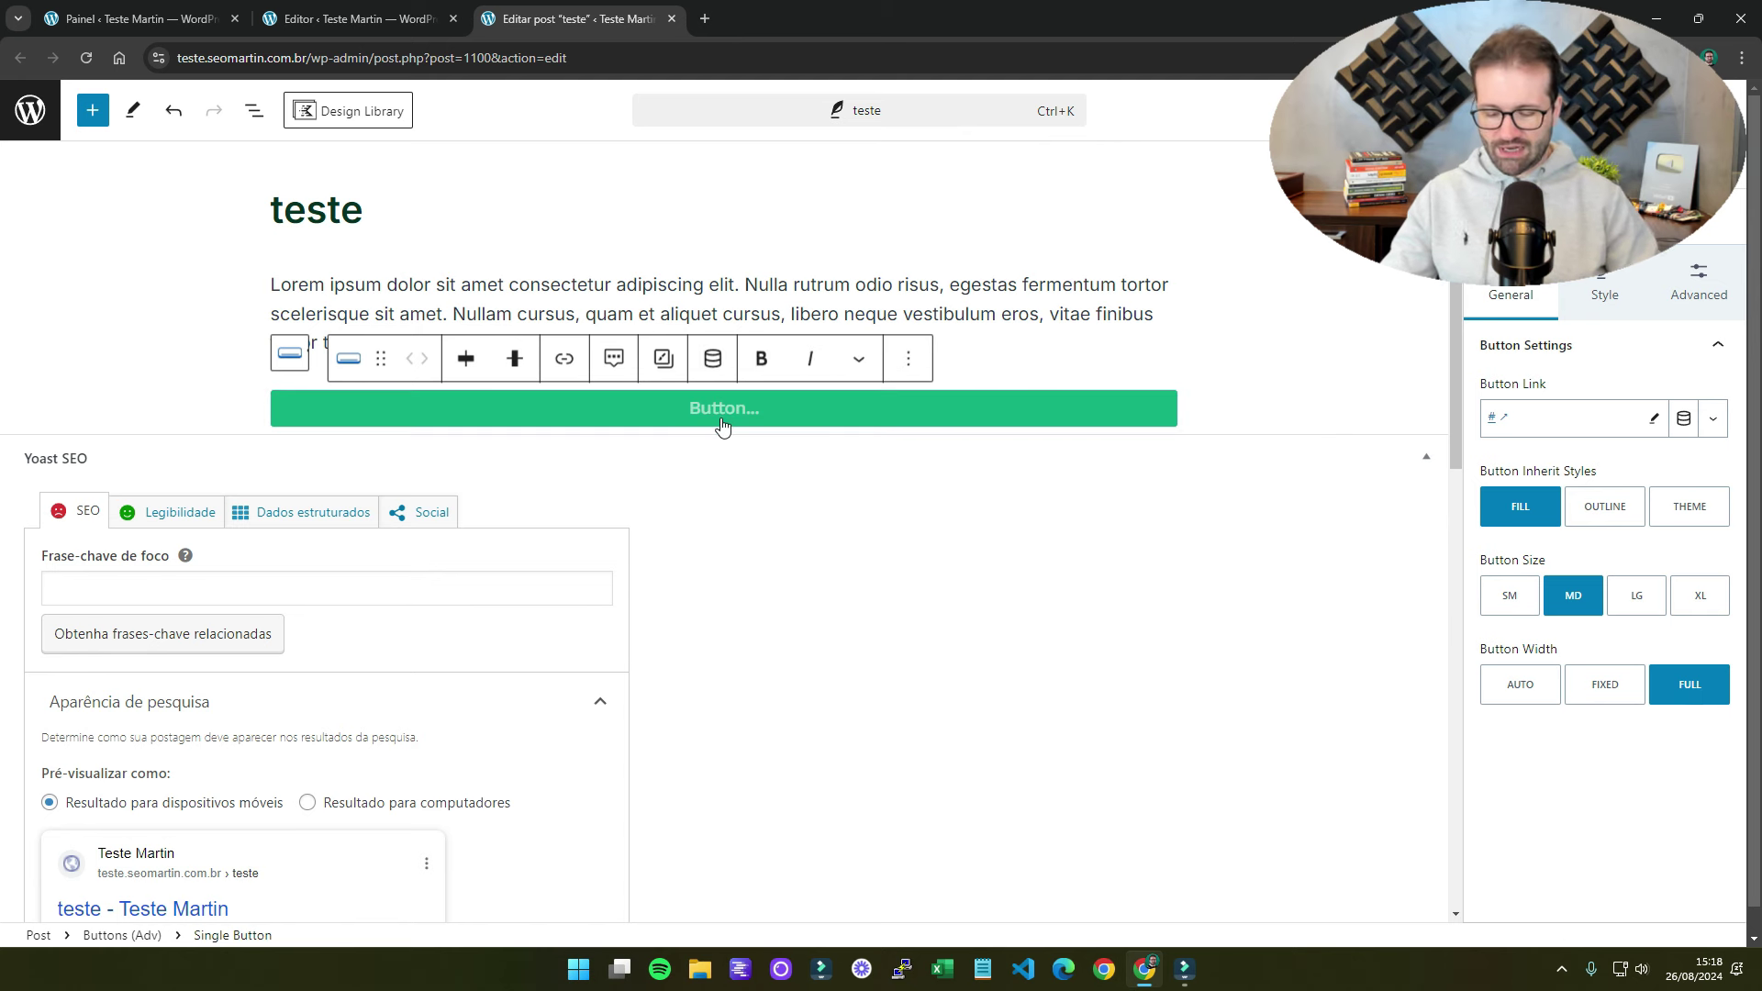
type("Fale Conosco")
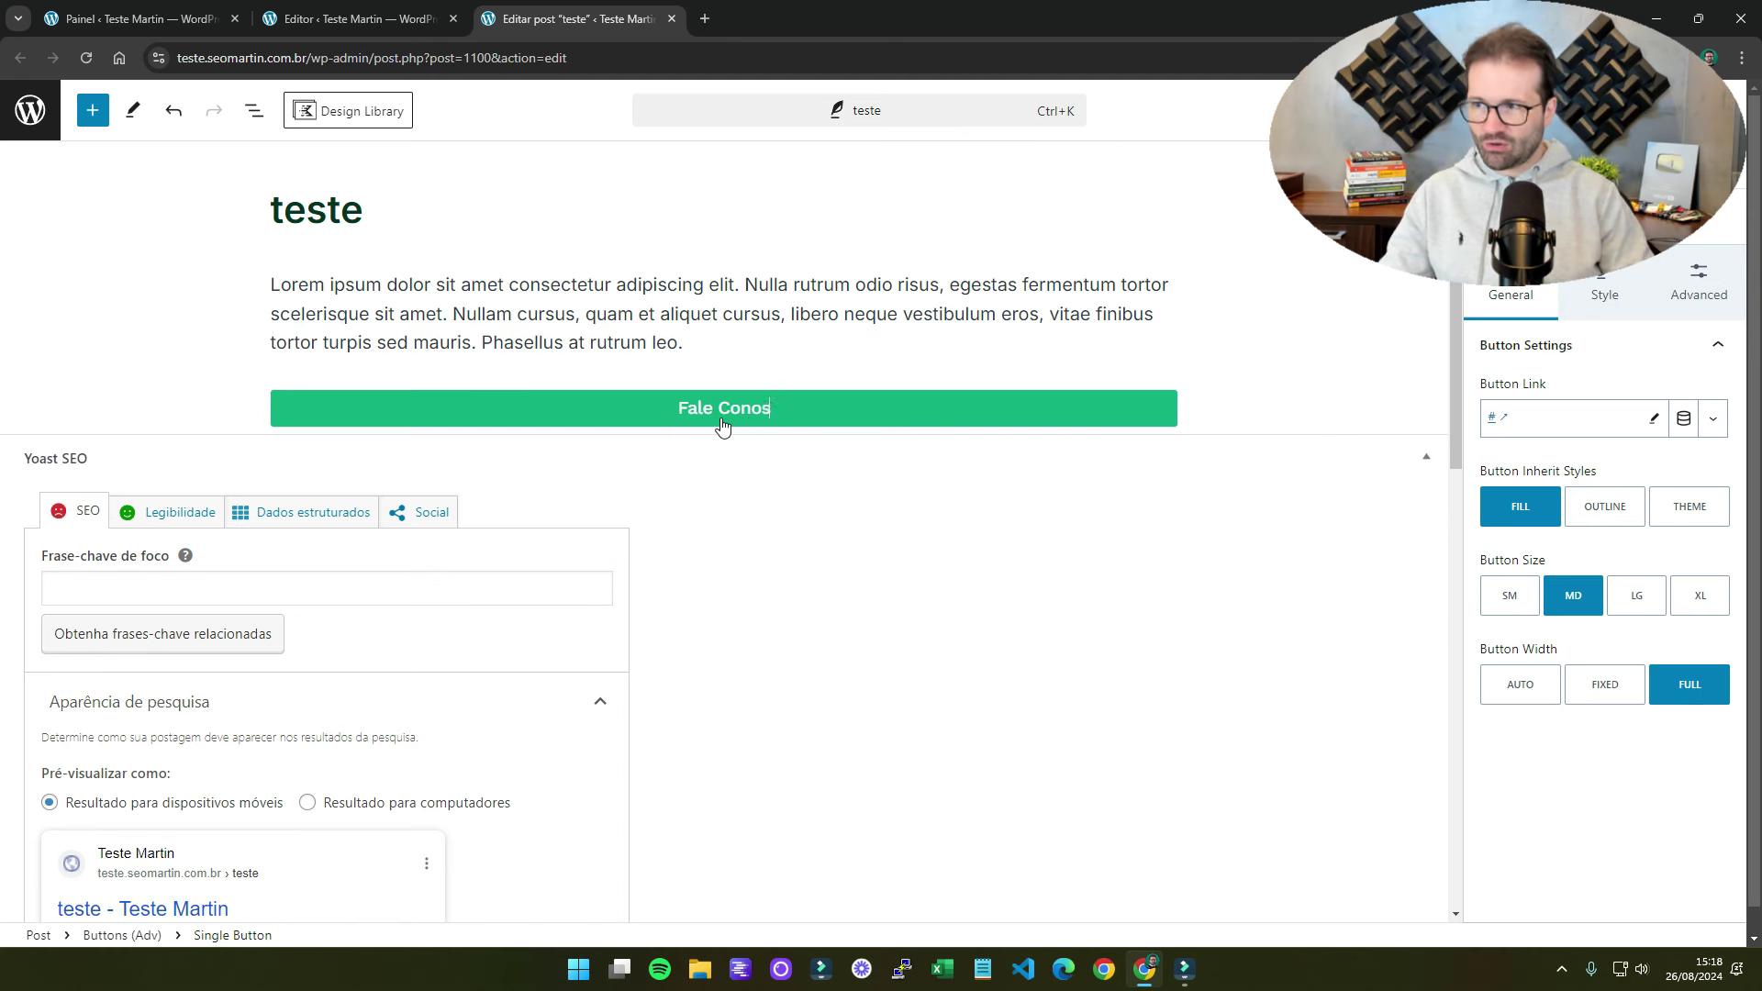
- Create a synced pattern named "Contato 1 Synced" from the Lorem ipsum paragraph and the "Fale Conosco" button
left_click_drag(272, 285, 642, 410)
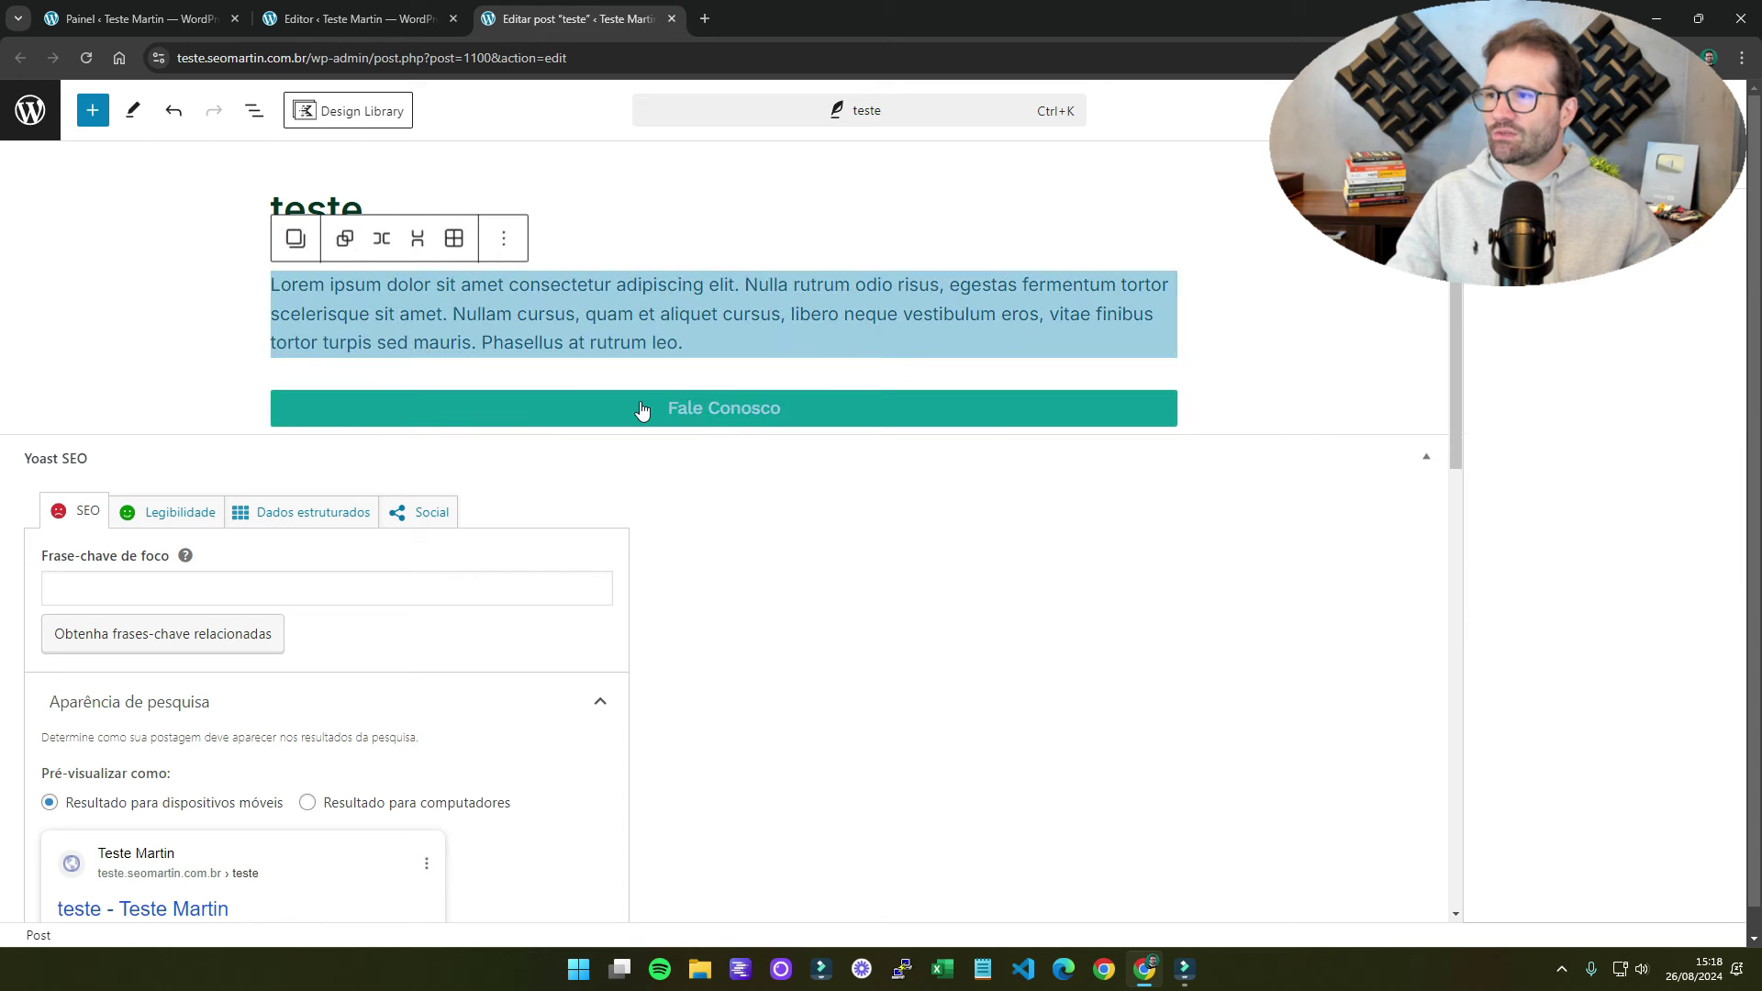
left_click(504, 238)
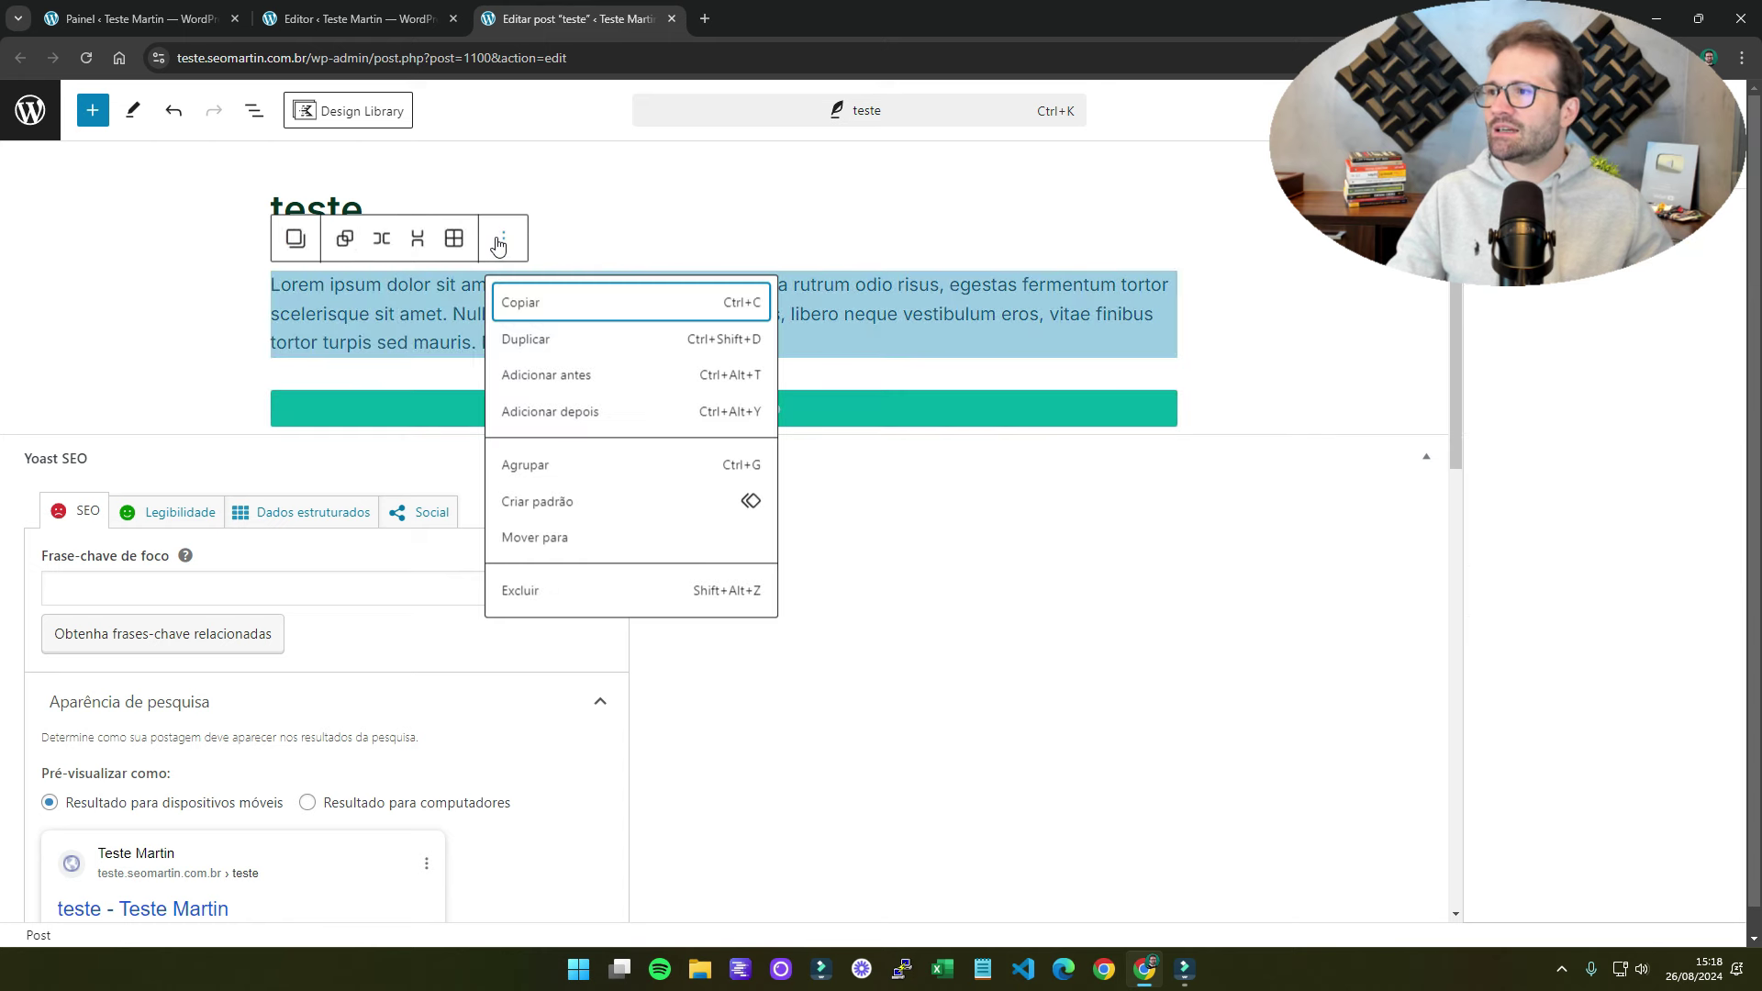
left_click(566, 505)
left_click(784, 429)
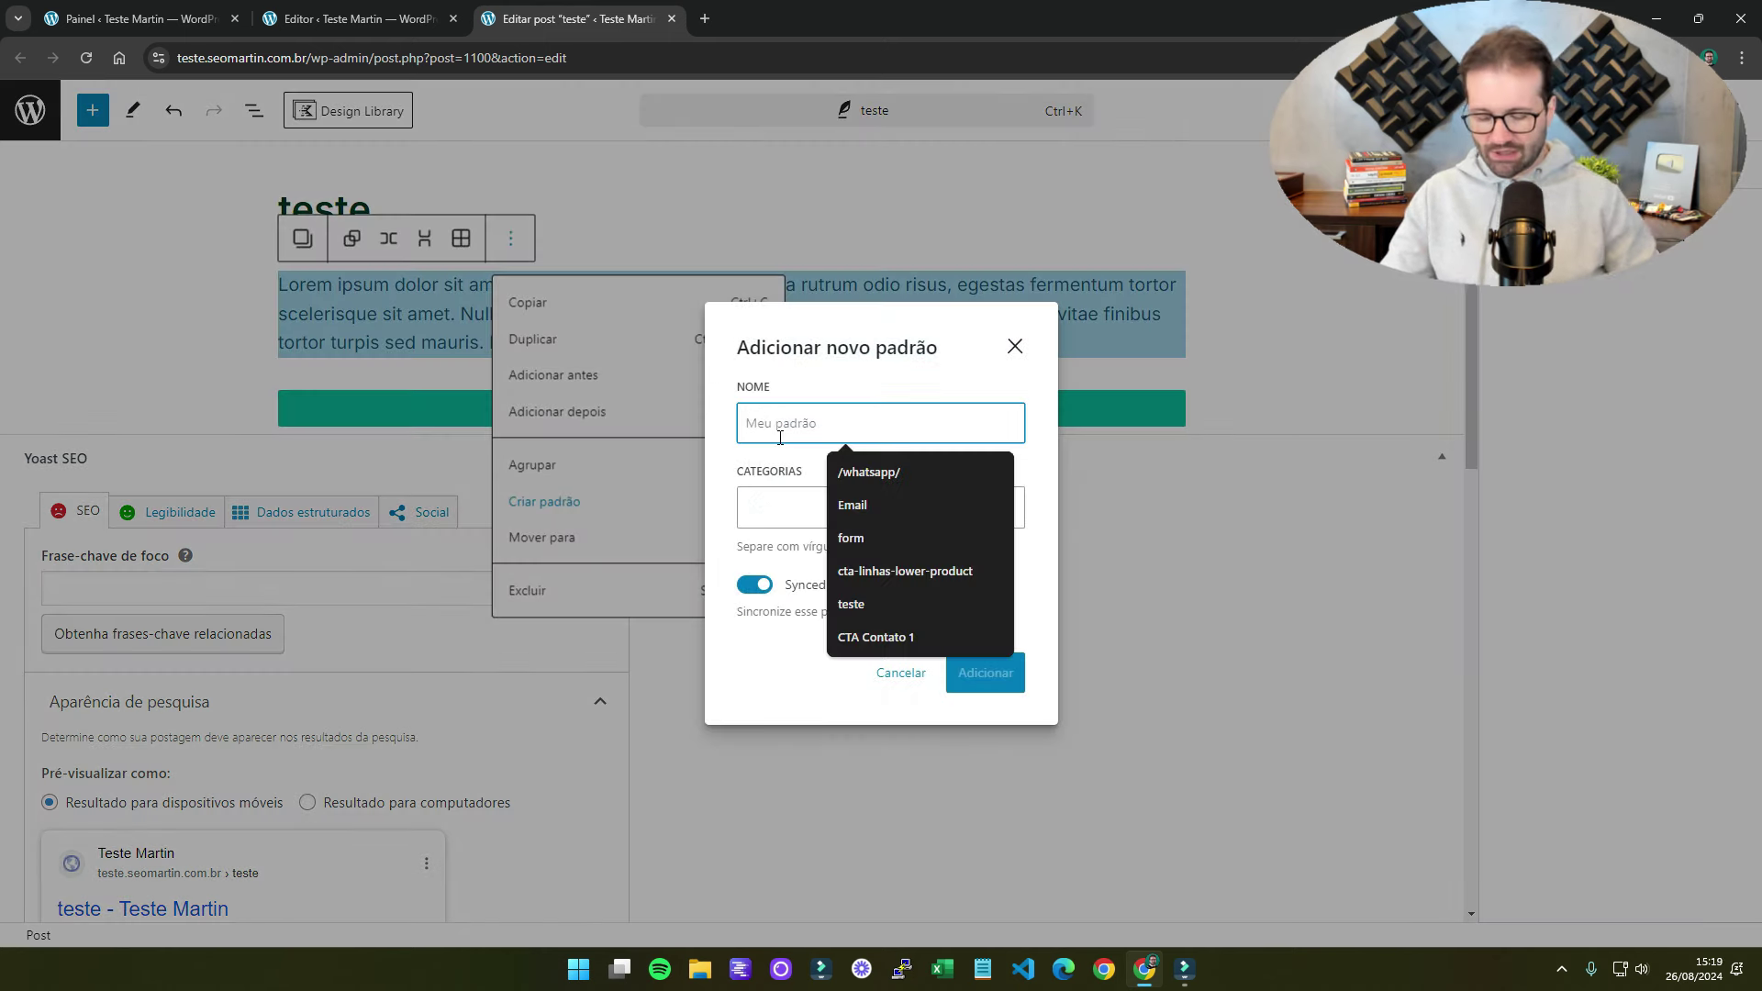
type("Contato 1 Synced")
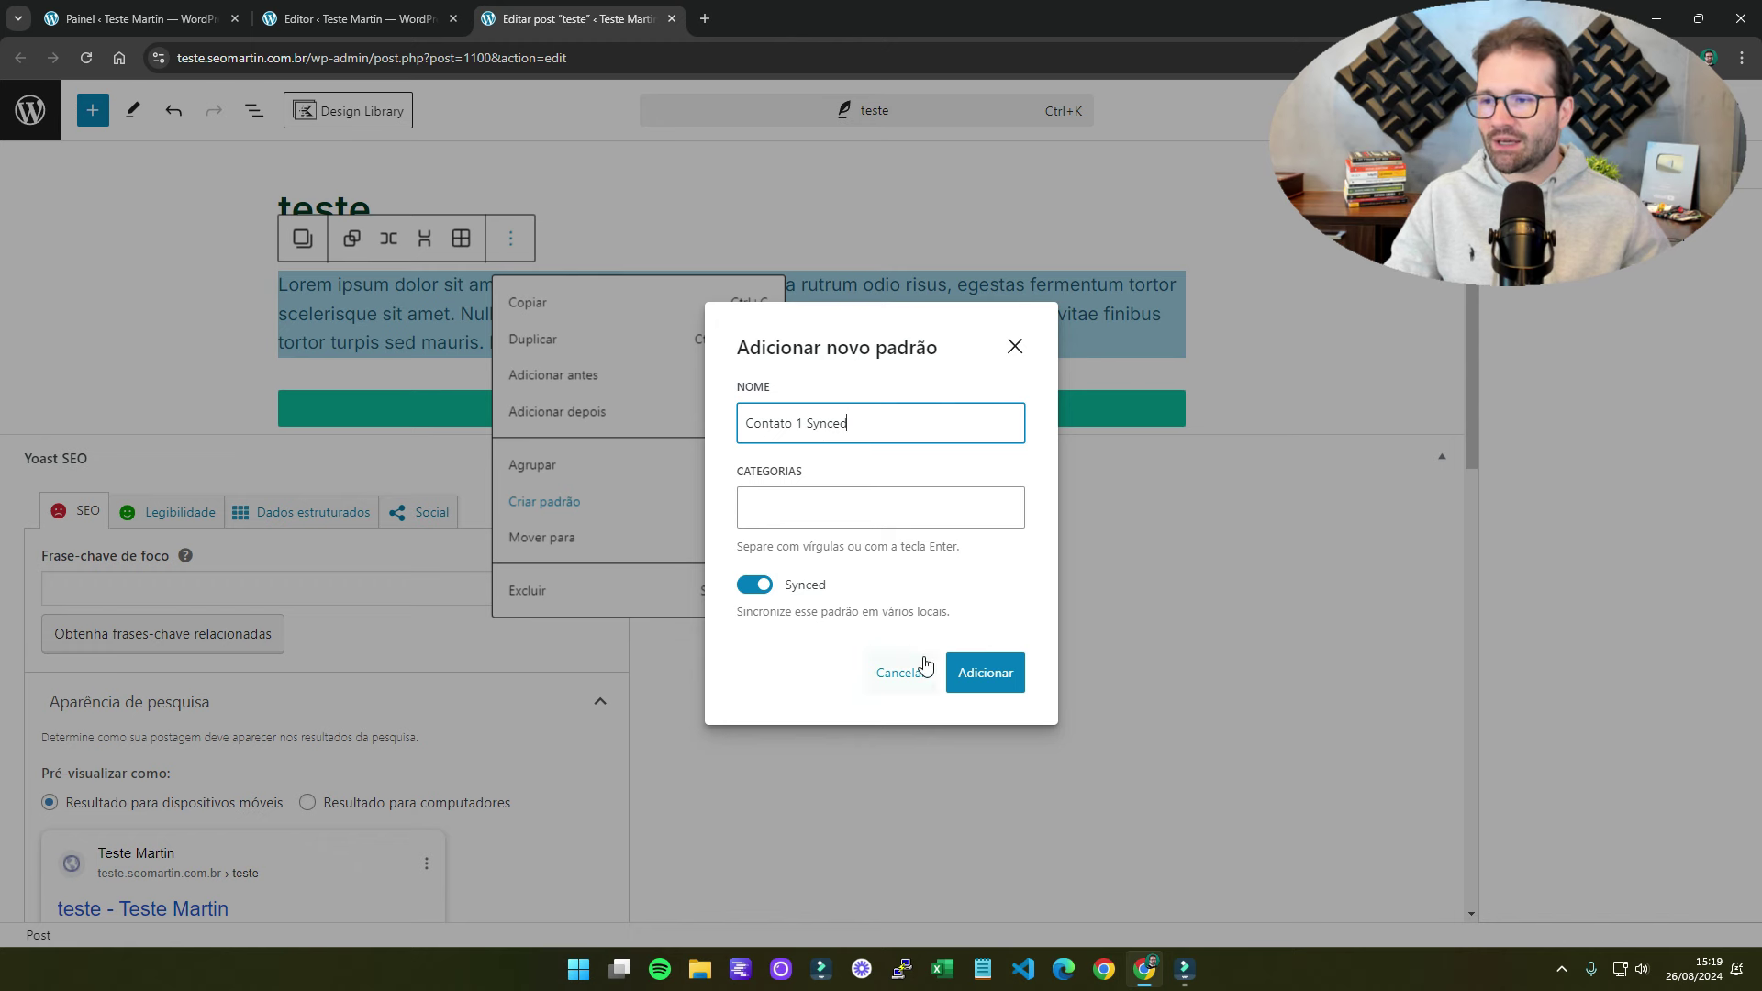
left_click(984, 674)
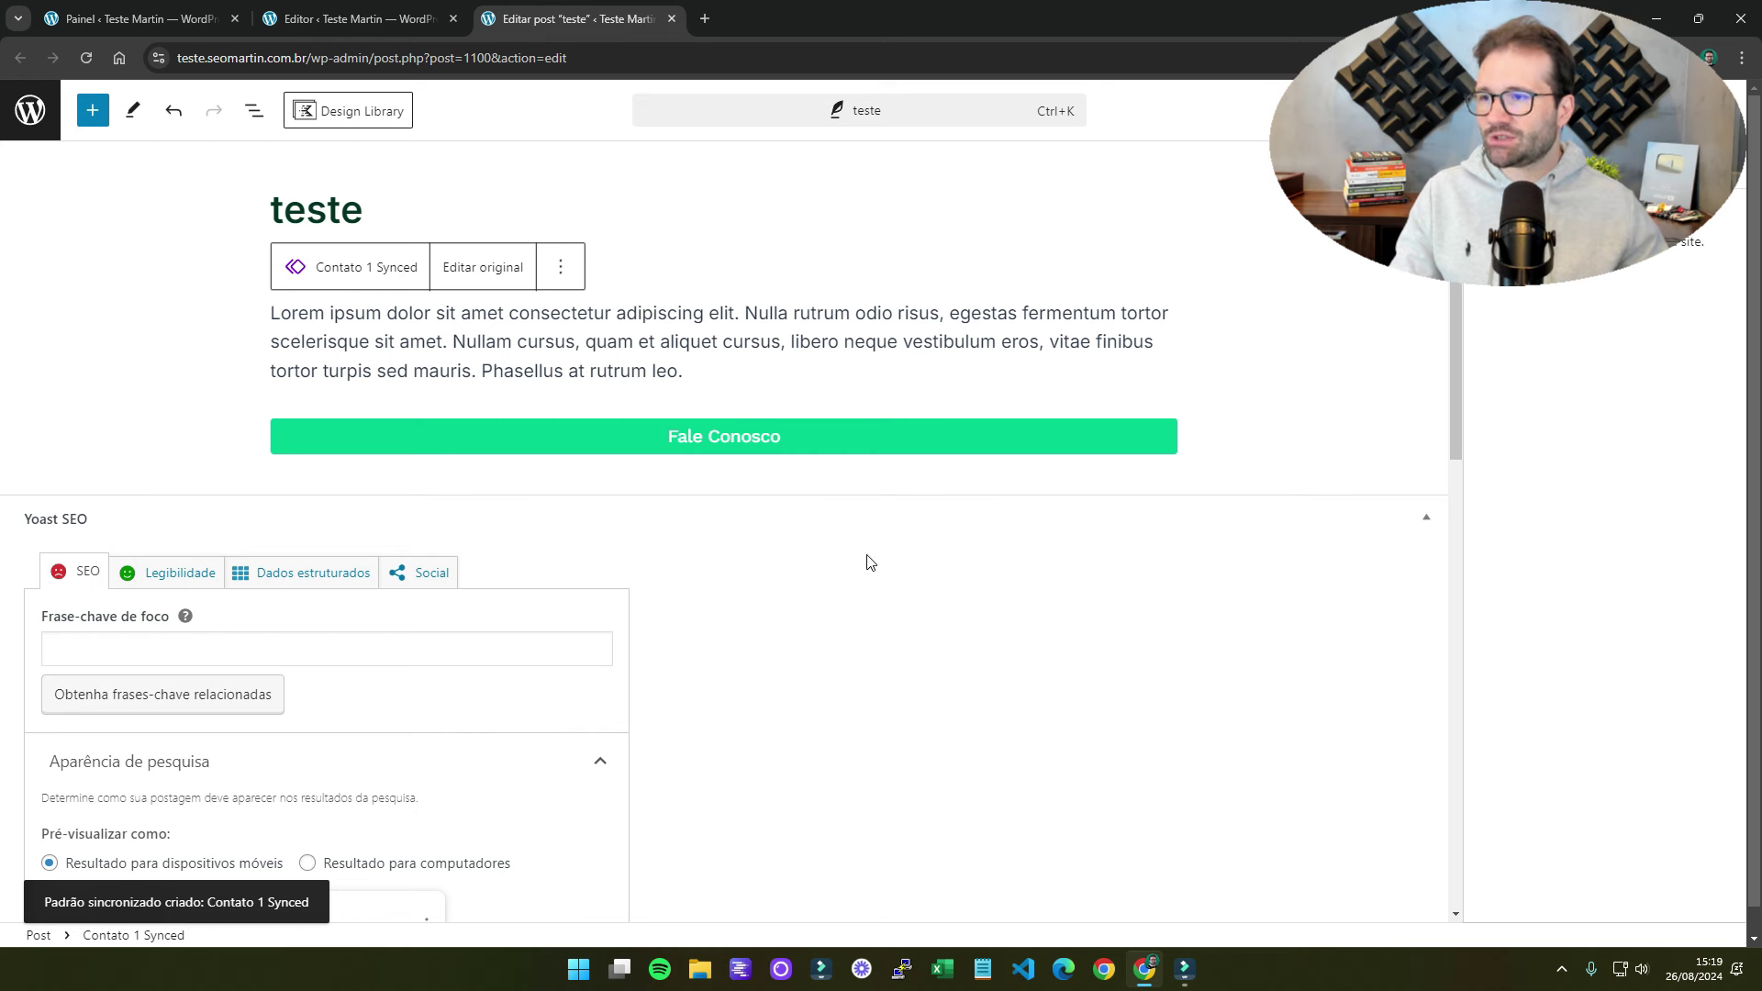
- Add a separator below the "Contato 1 Synced" pattern, followed by another copy of the Lorem ipsum paragraph
left_click(867, 489)
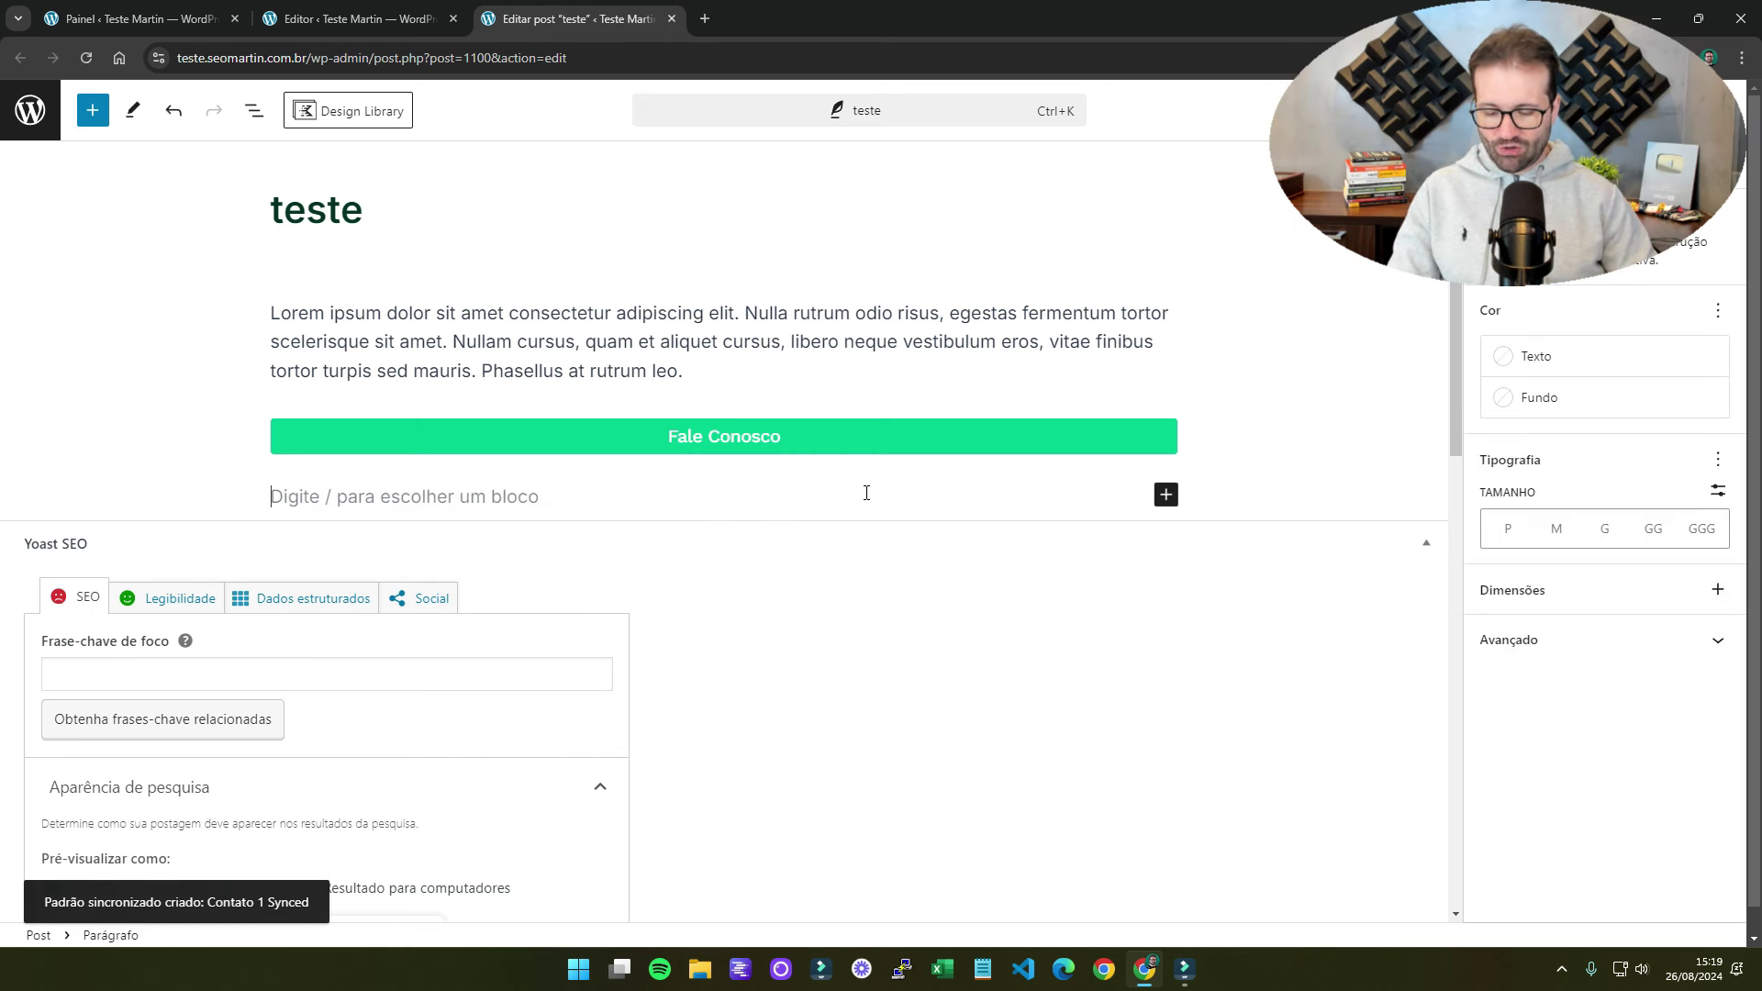
type("-------------------")
key("Return")
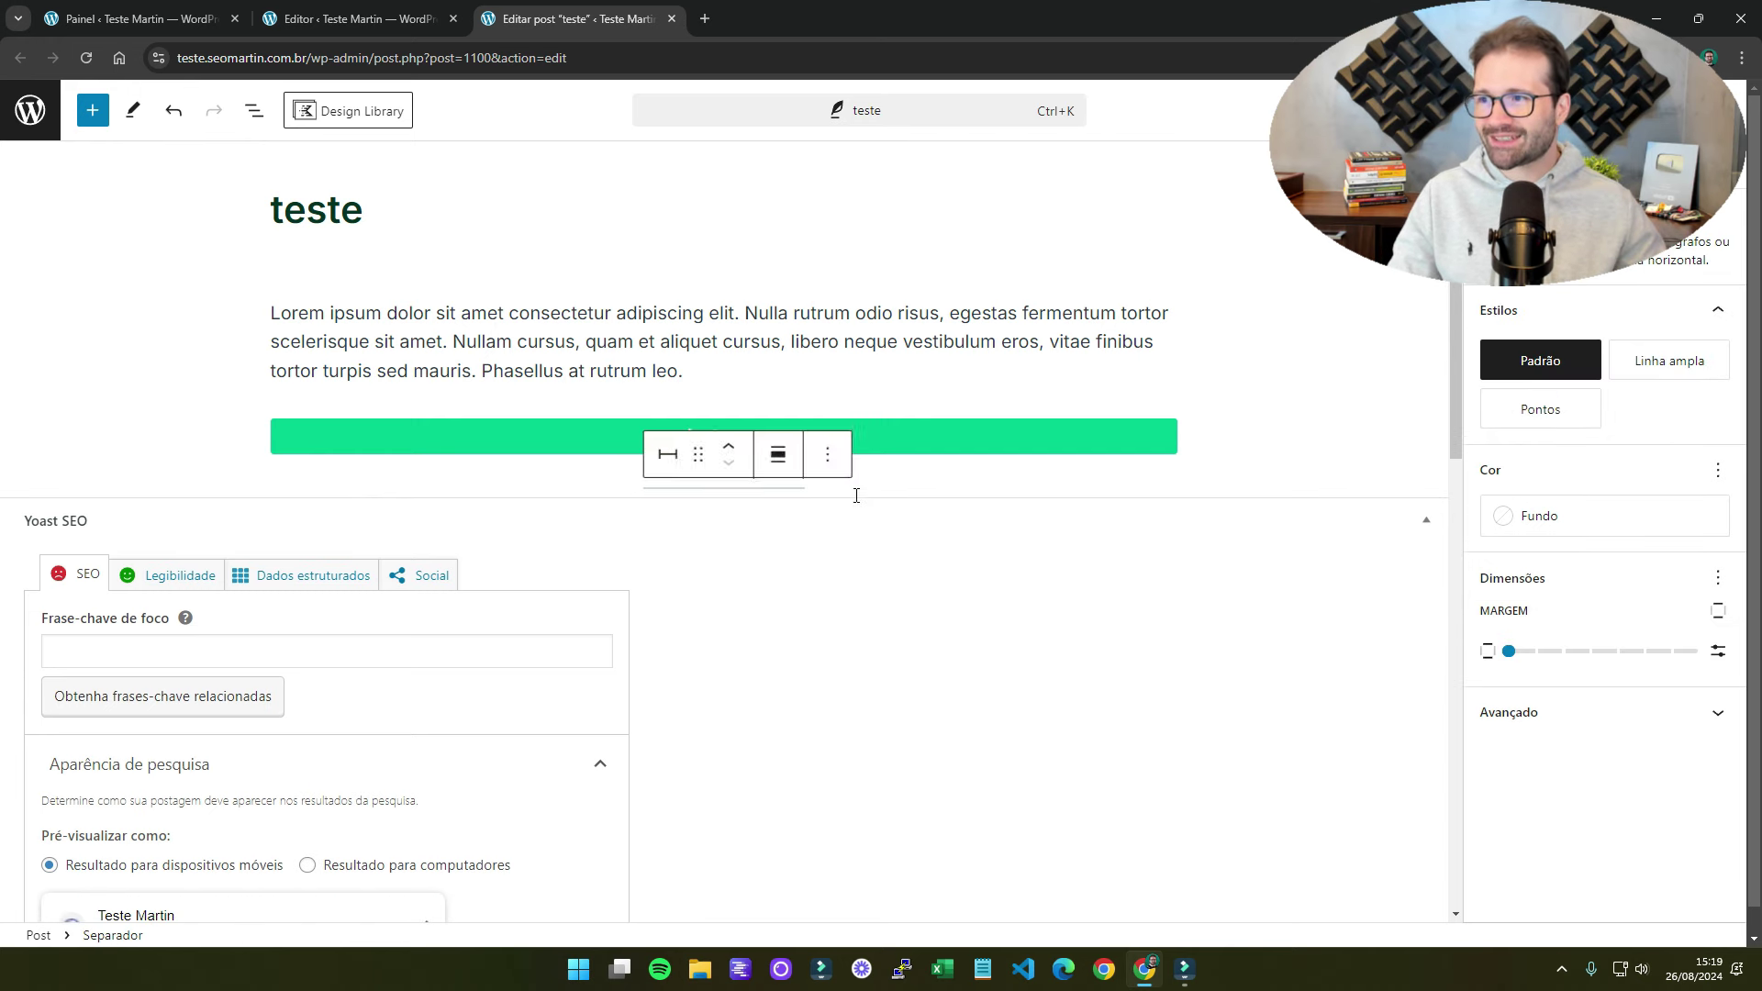
left_click(877, 496)
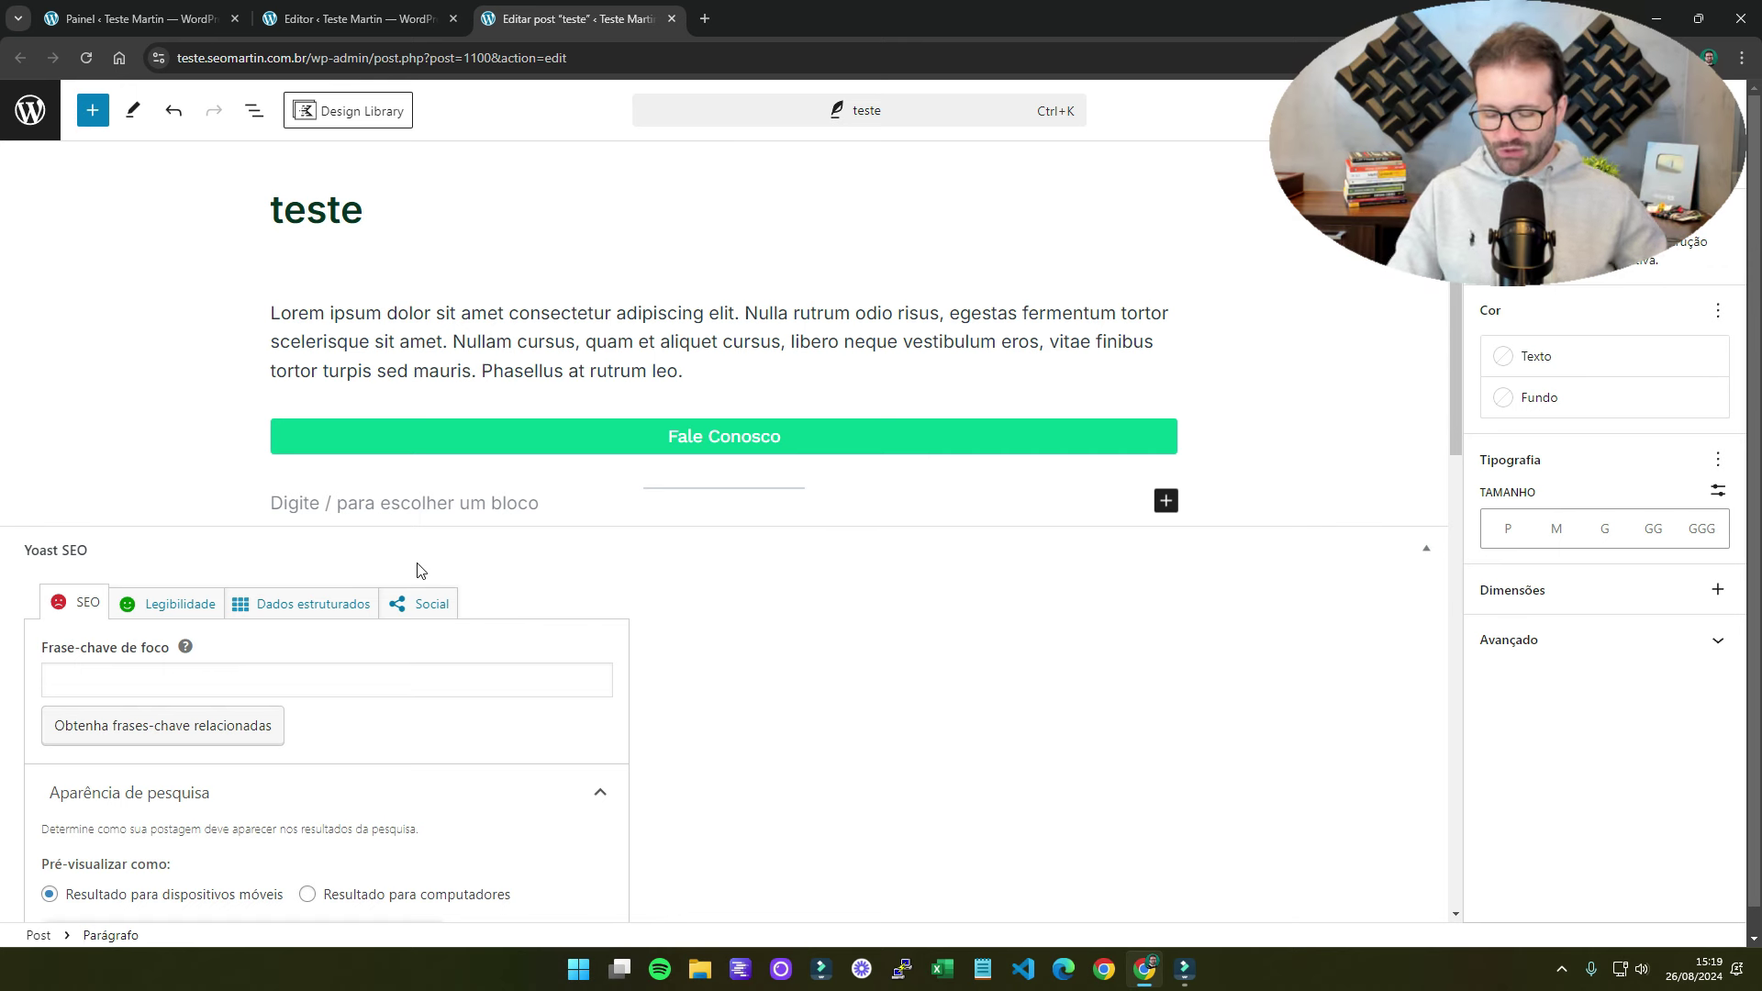
type("Lorem ipsum dolor sit amet consectetur adipiscing elit. Nulla rutrum odio risus, egestas fermentum tortor scelerisque sit amet. Nullam cursus, quam et aliquet cursus, libero neque vestibulum eros, vitae finibus tortor turpis sed mauris. Phasellus at rutrum leo.")
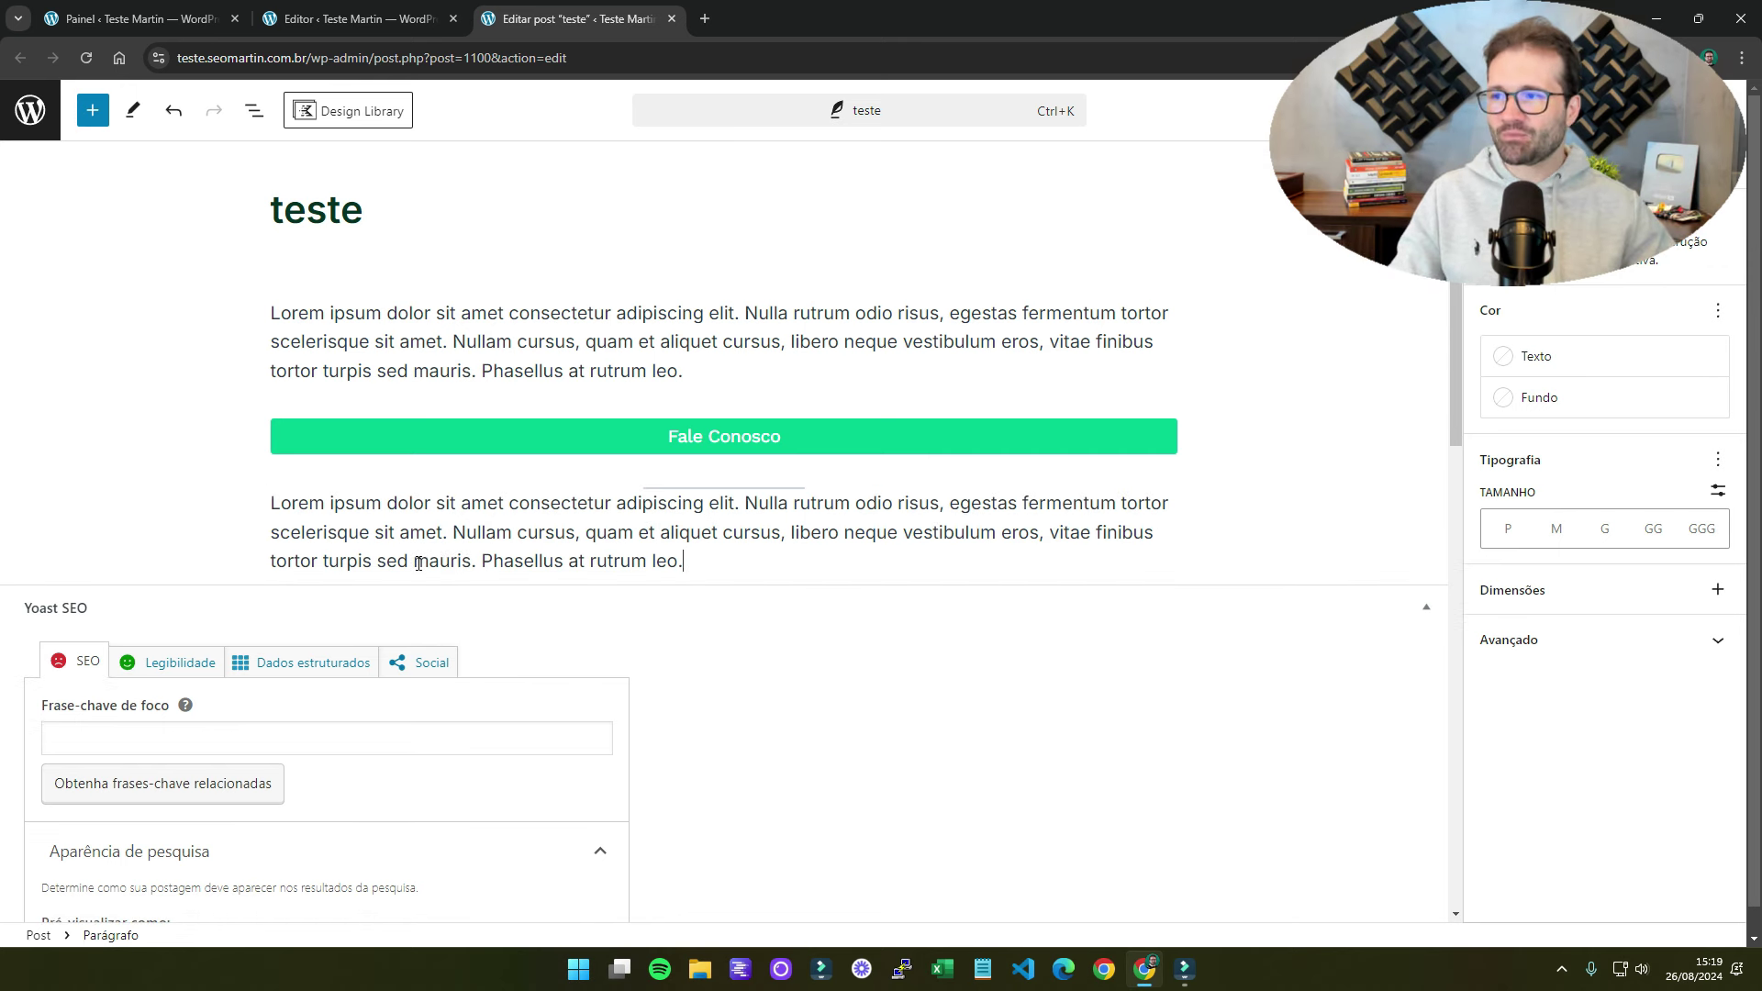
- Insert a Buttons (Adv) block below the second Lorem ipsum paragraph, with its button at Full width and linked to "#"
key("Return")
type("/butt")
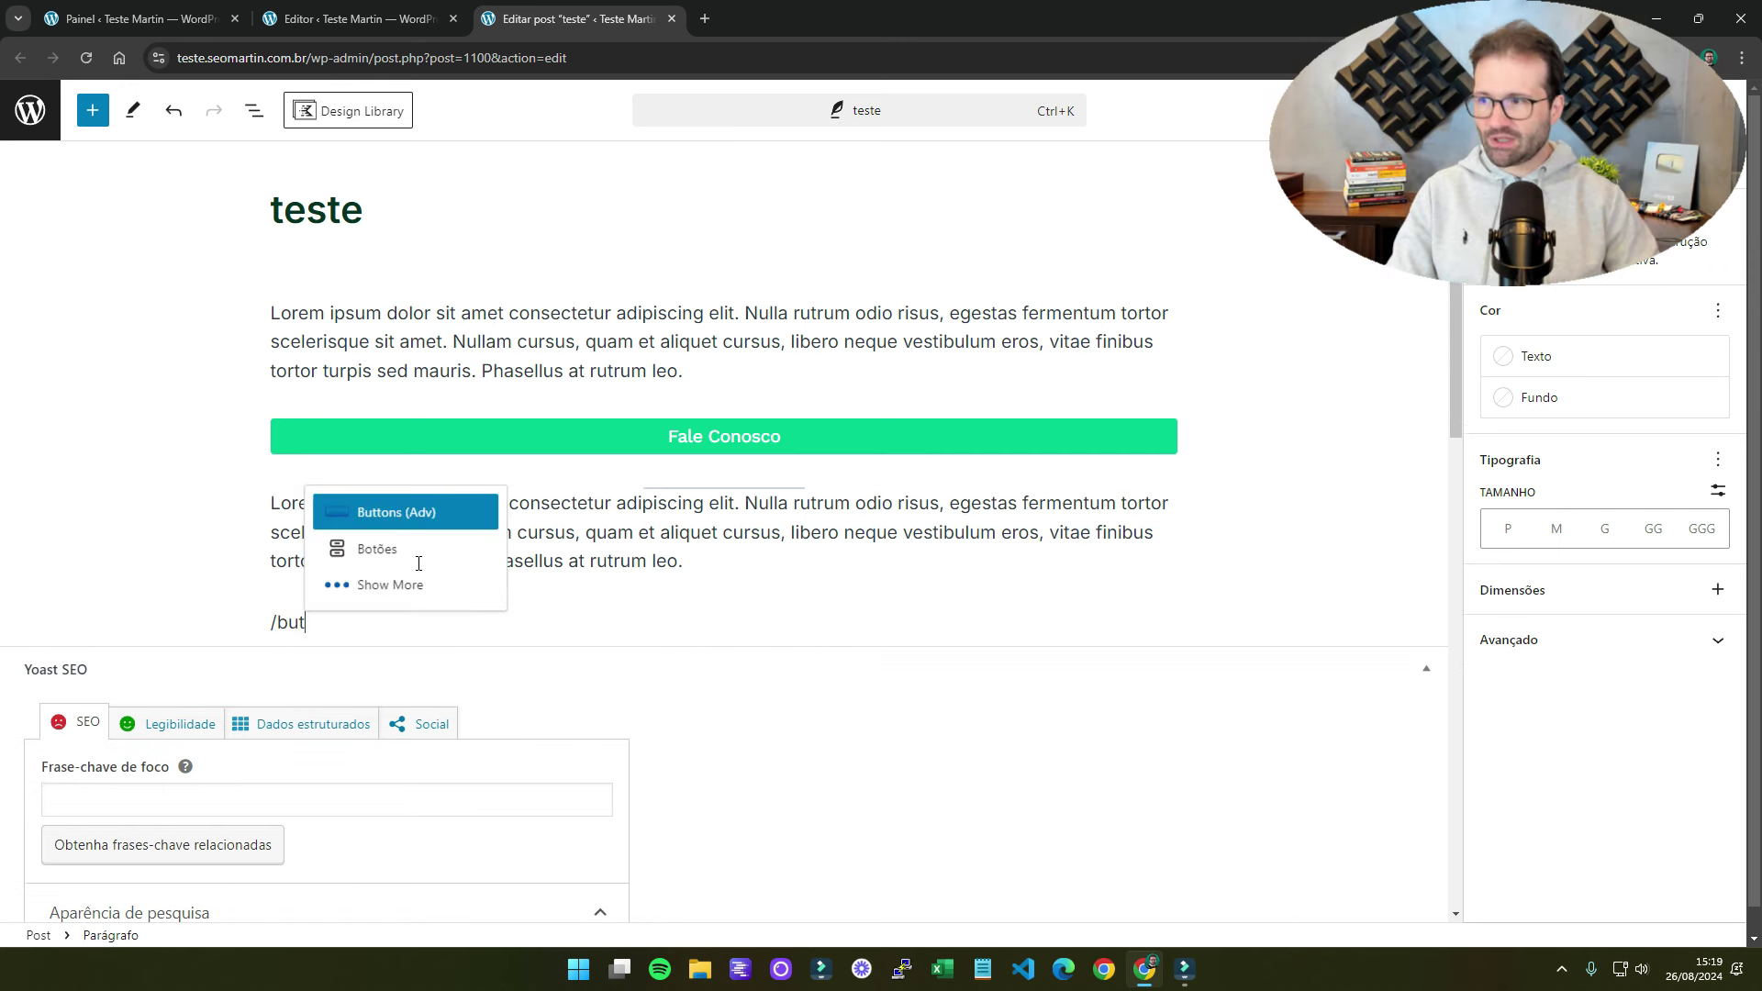
left_click(391, 512)
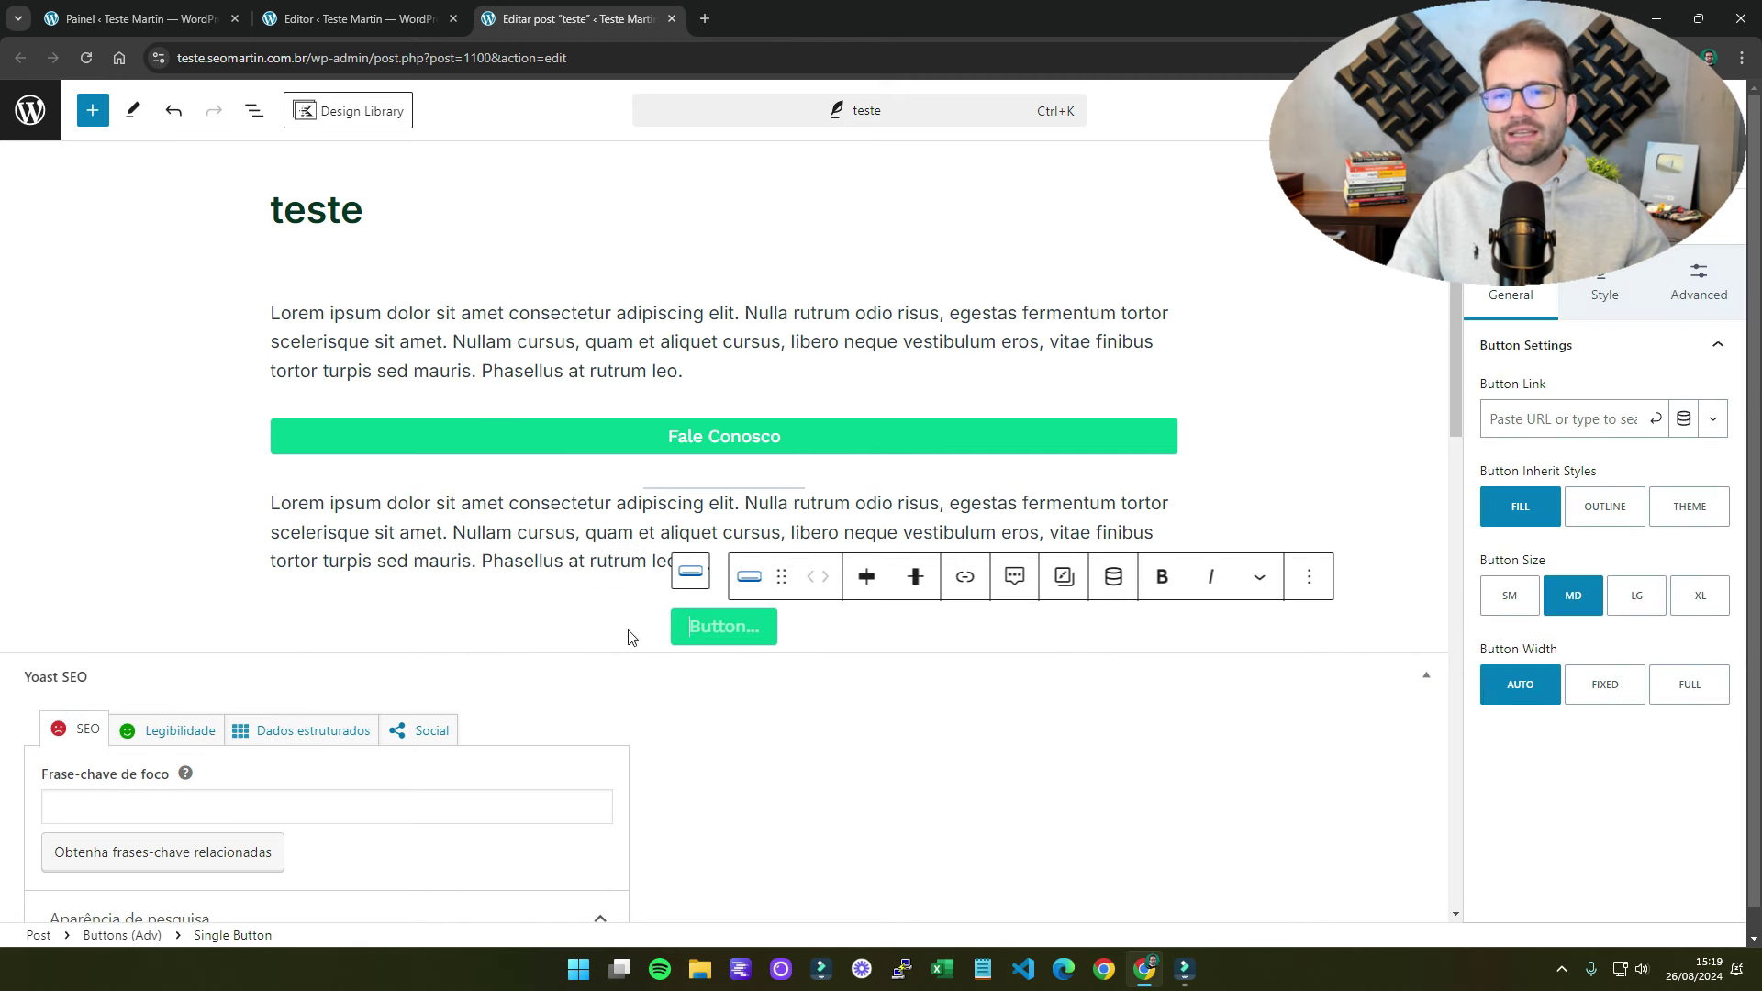
left_click(1689, 685)
left_click(1575, 418)
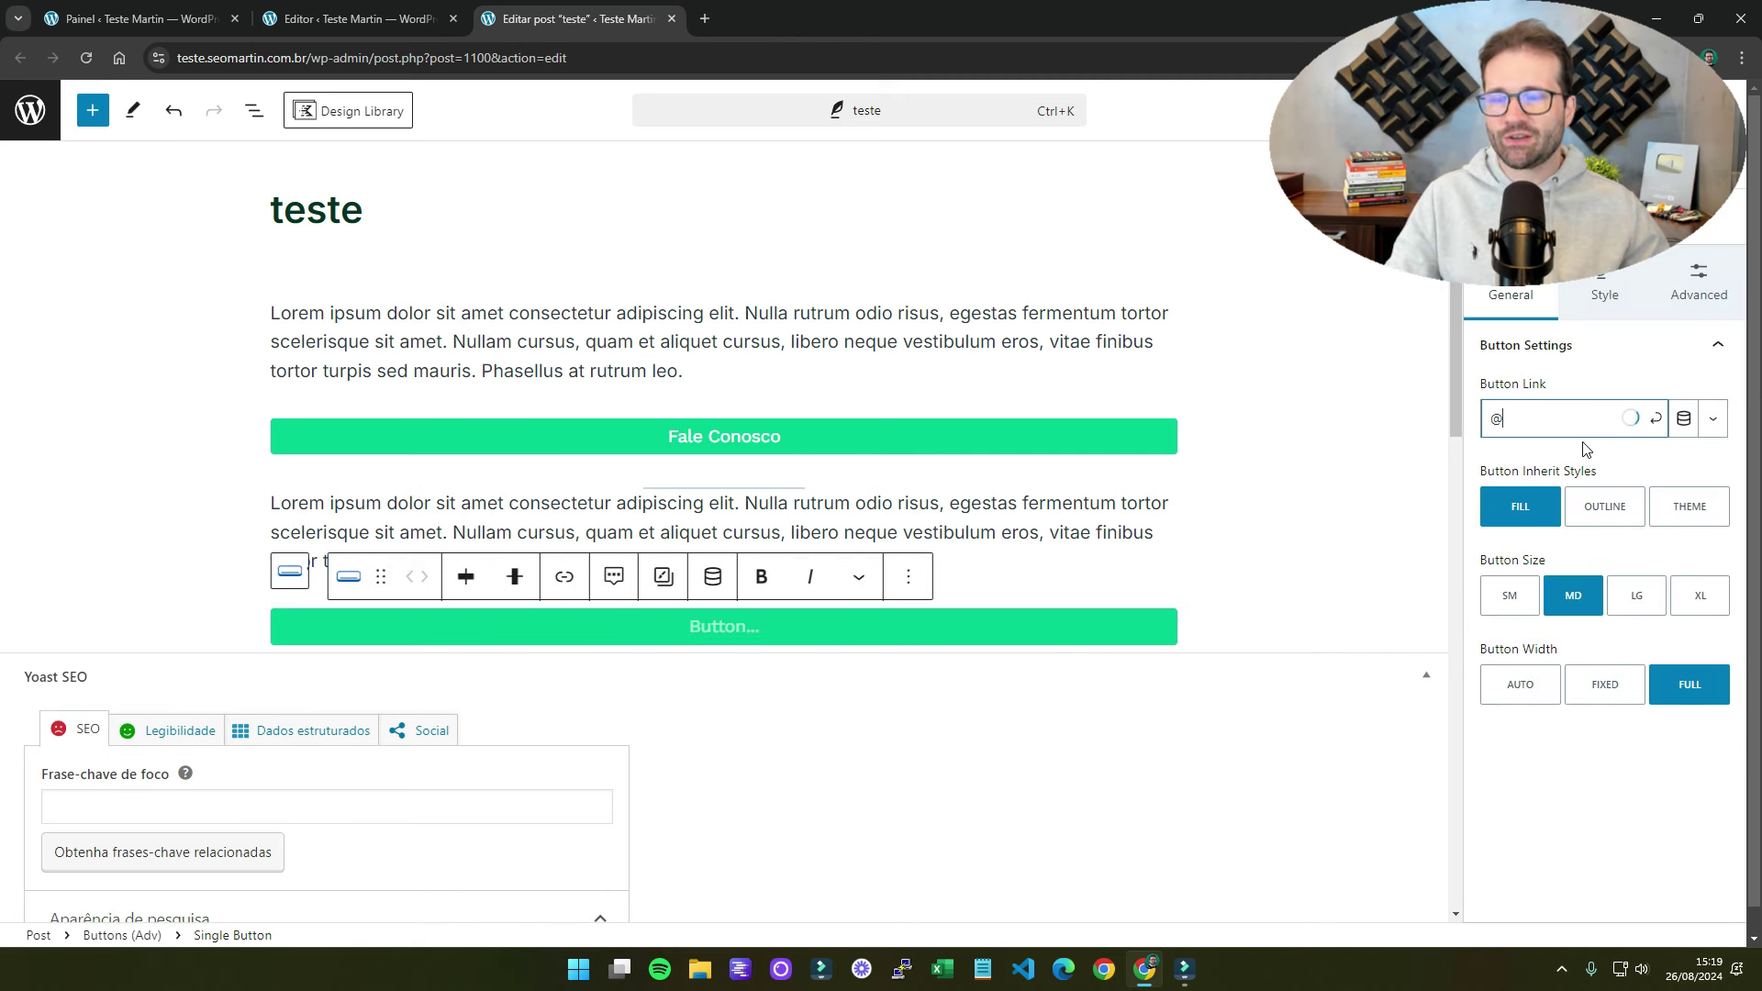
type("#")
left_click(1652, 420)
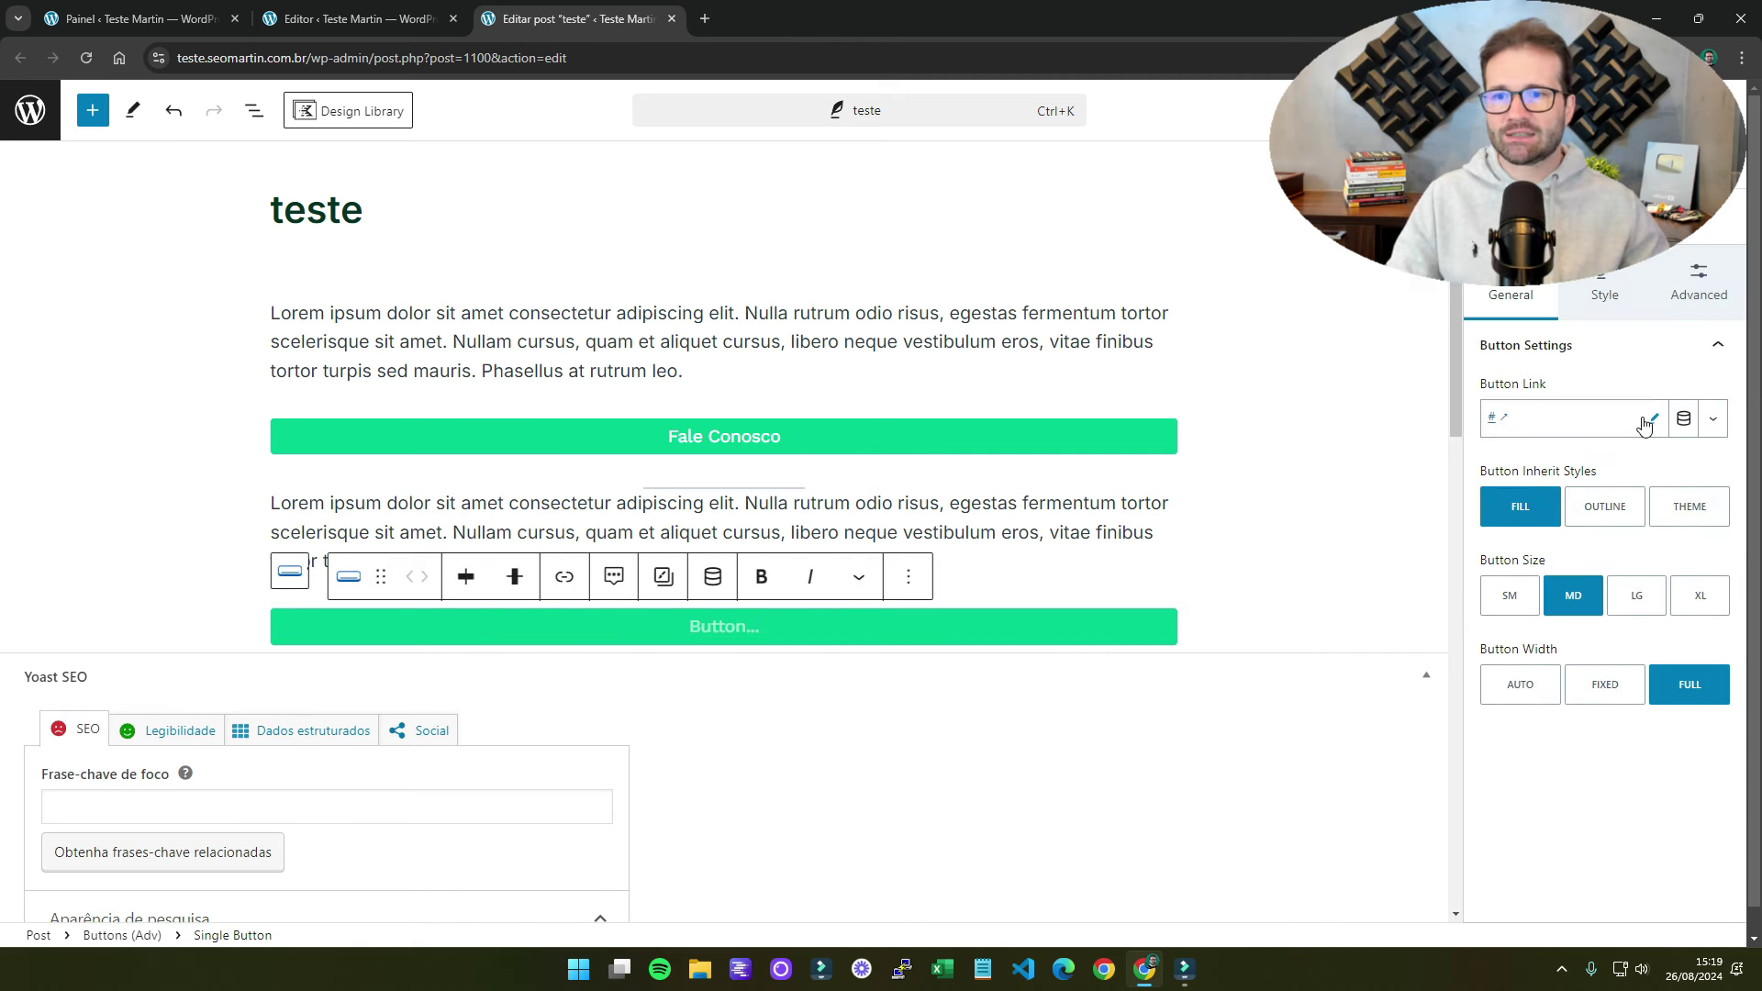
left_click(1604, 292)
left_click(1156, 618)
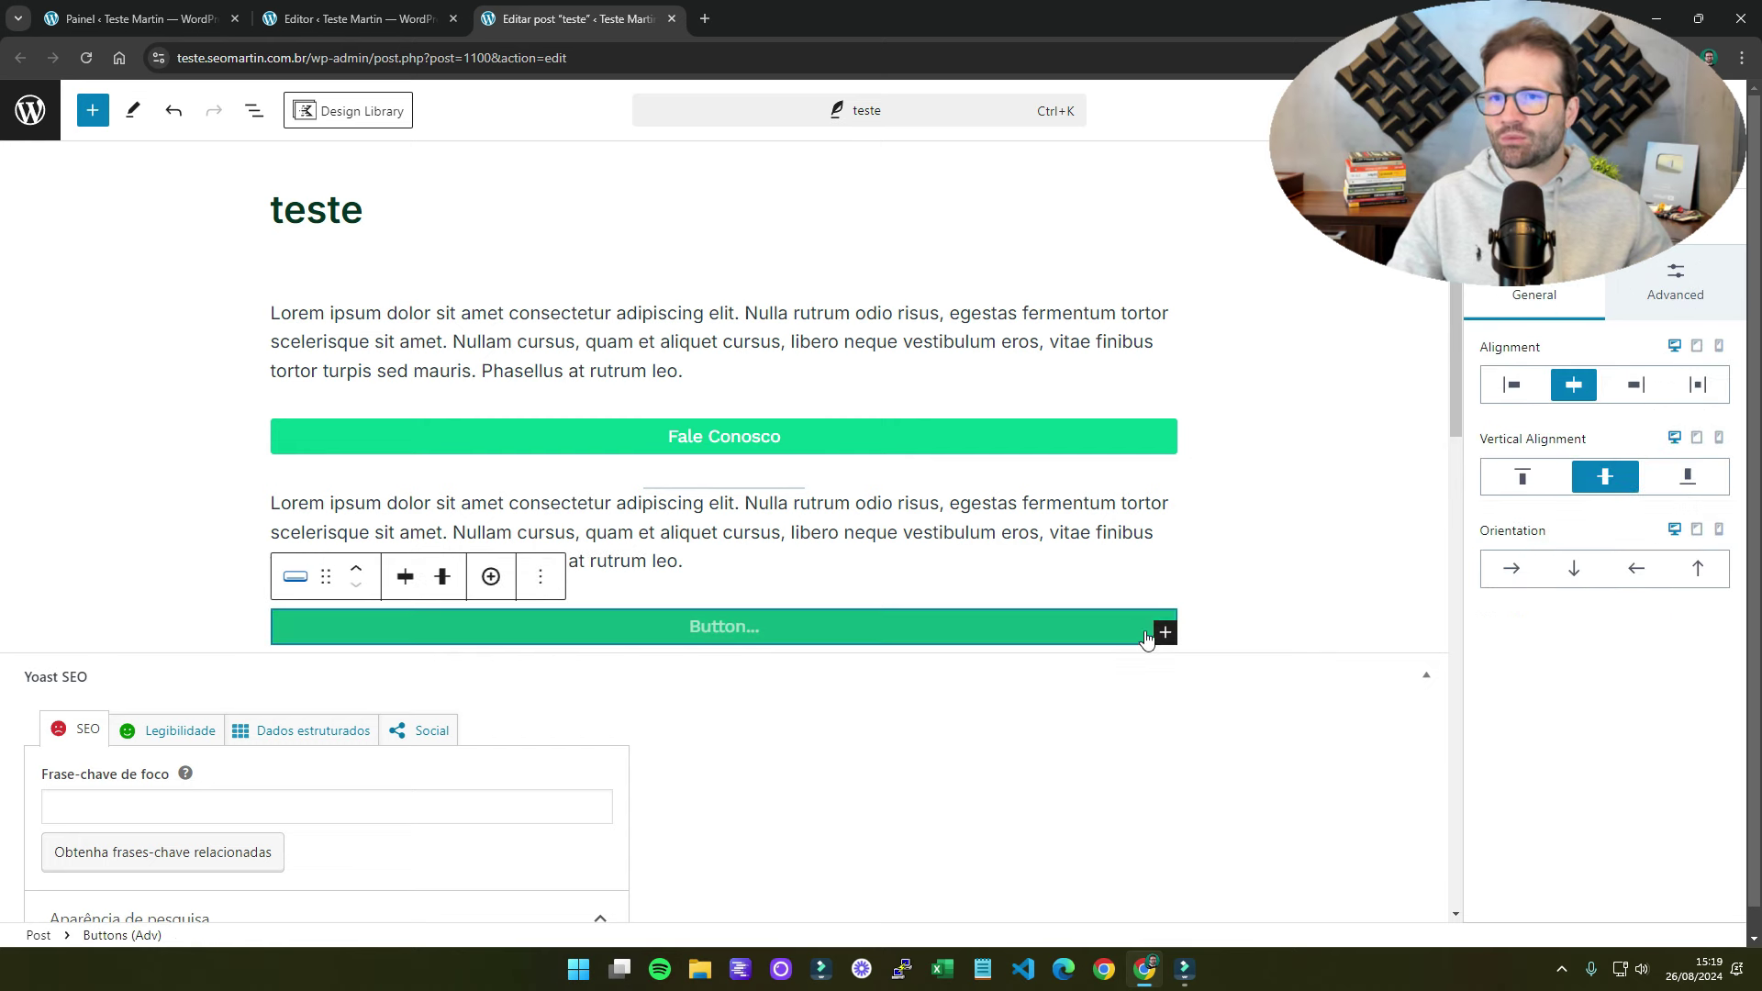
left_click(1666, 310)
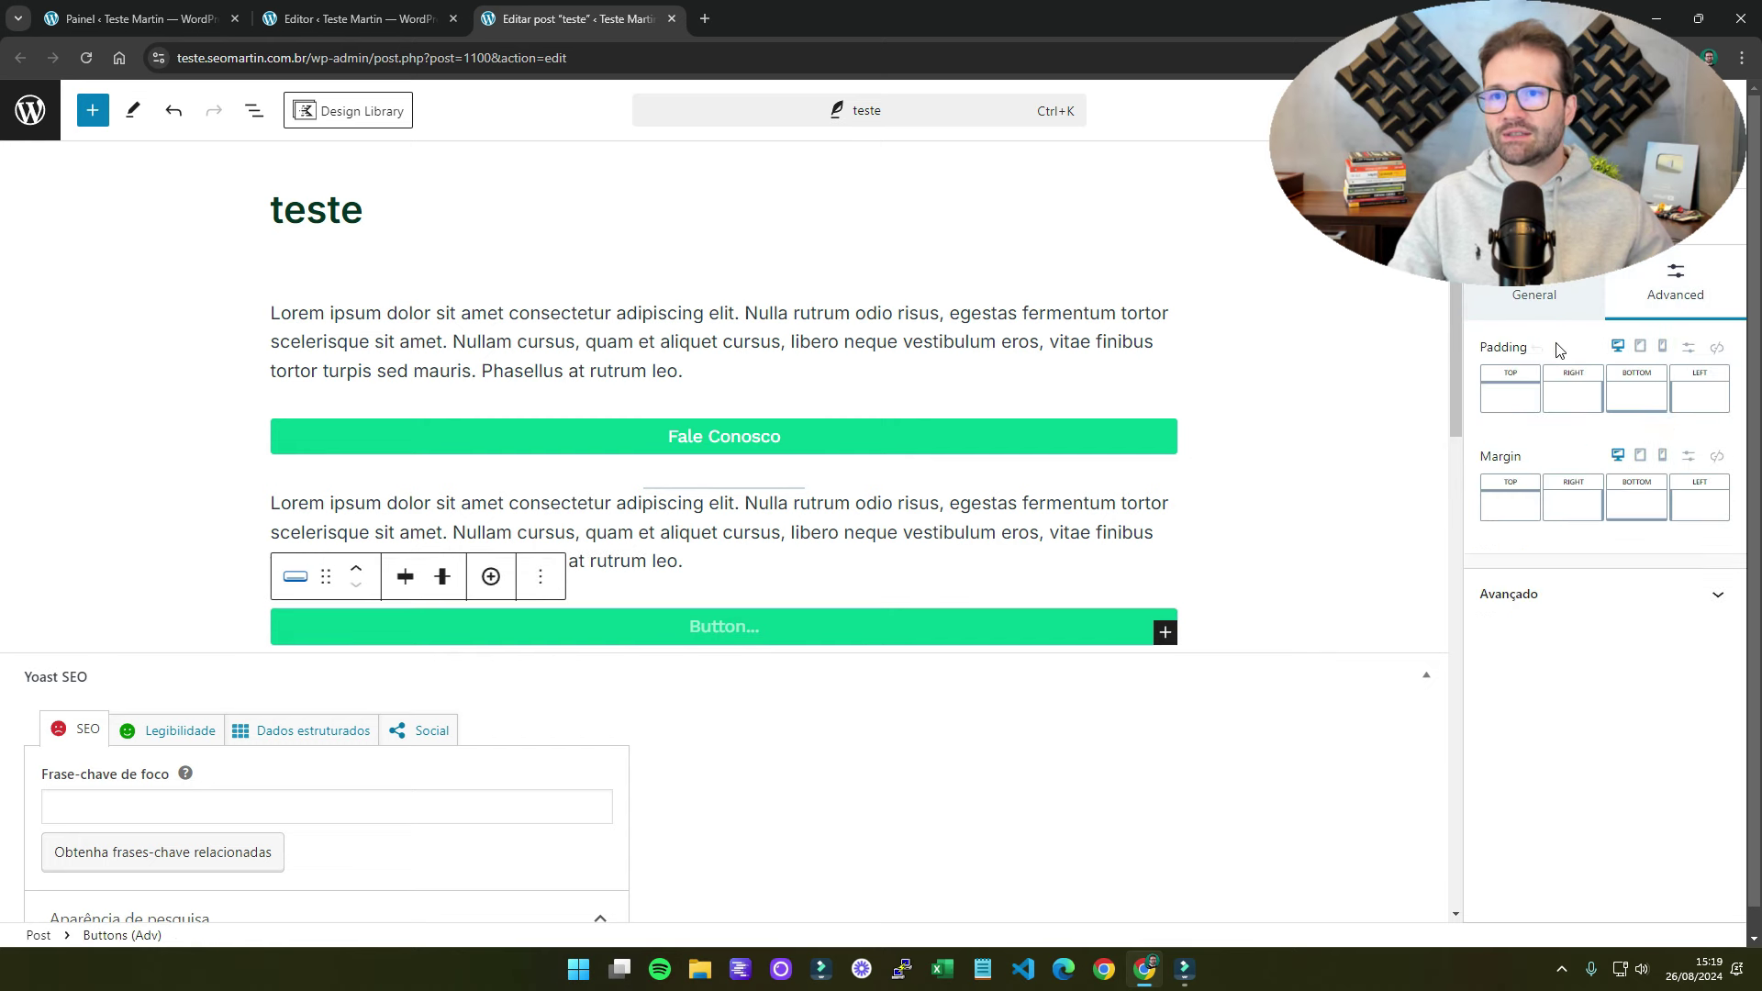
left_click(1556, 298)
- Give the new single button a blue background, 025BFA in its normal style, and show its hover style settings
left_click(1062, 623)
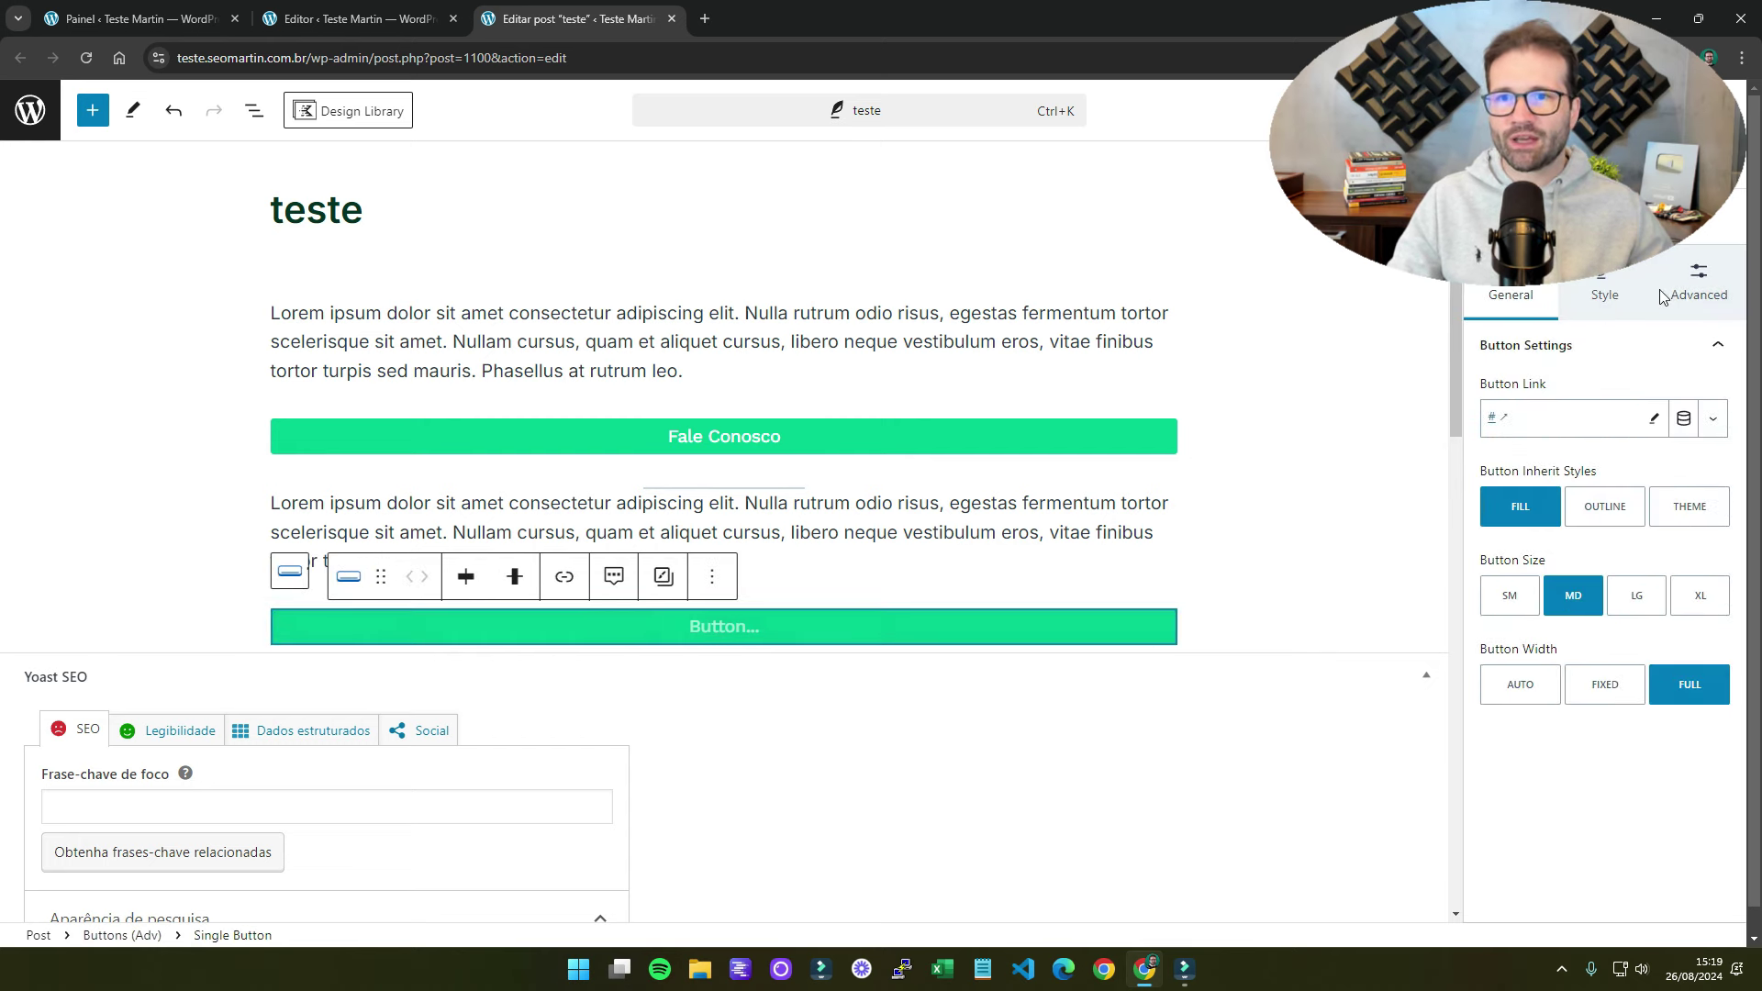
left_click(1585, 308)
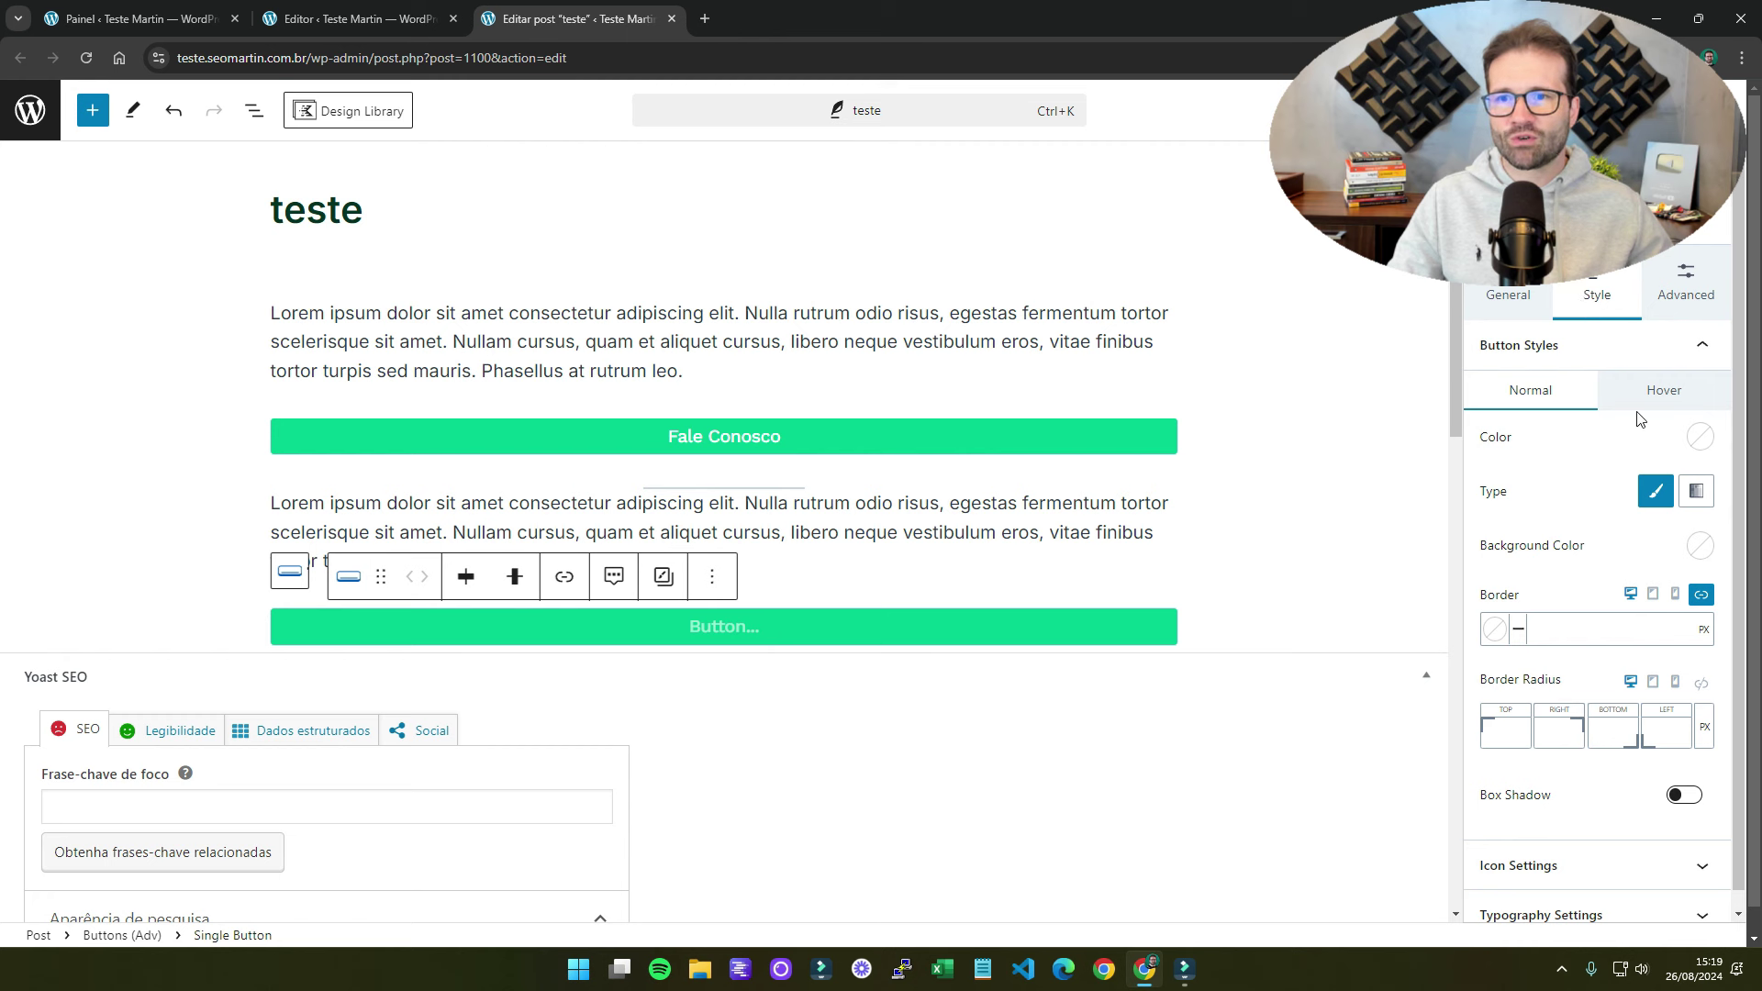
left_click(1699, 549)
left_click(1483, 504)
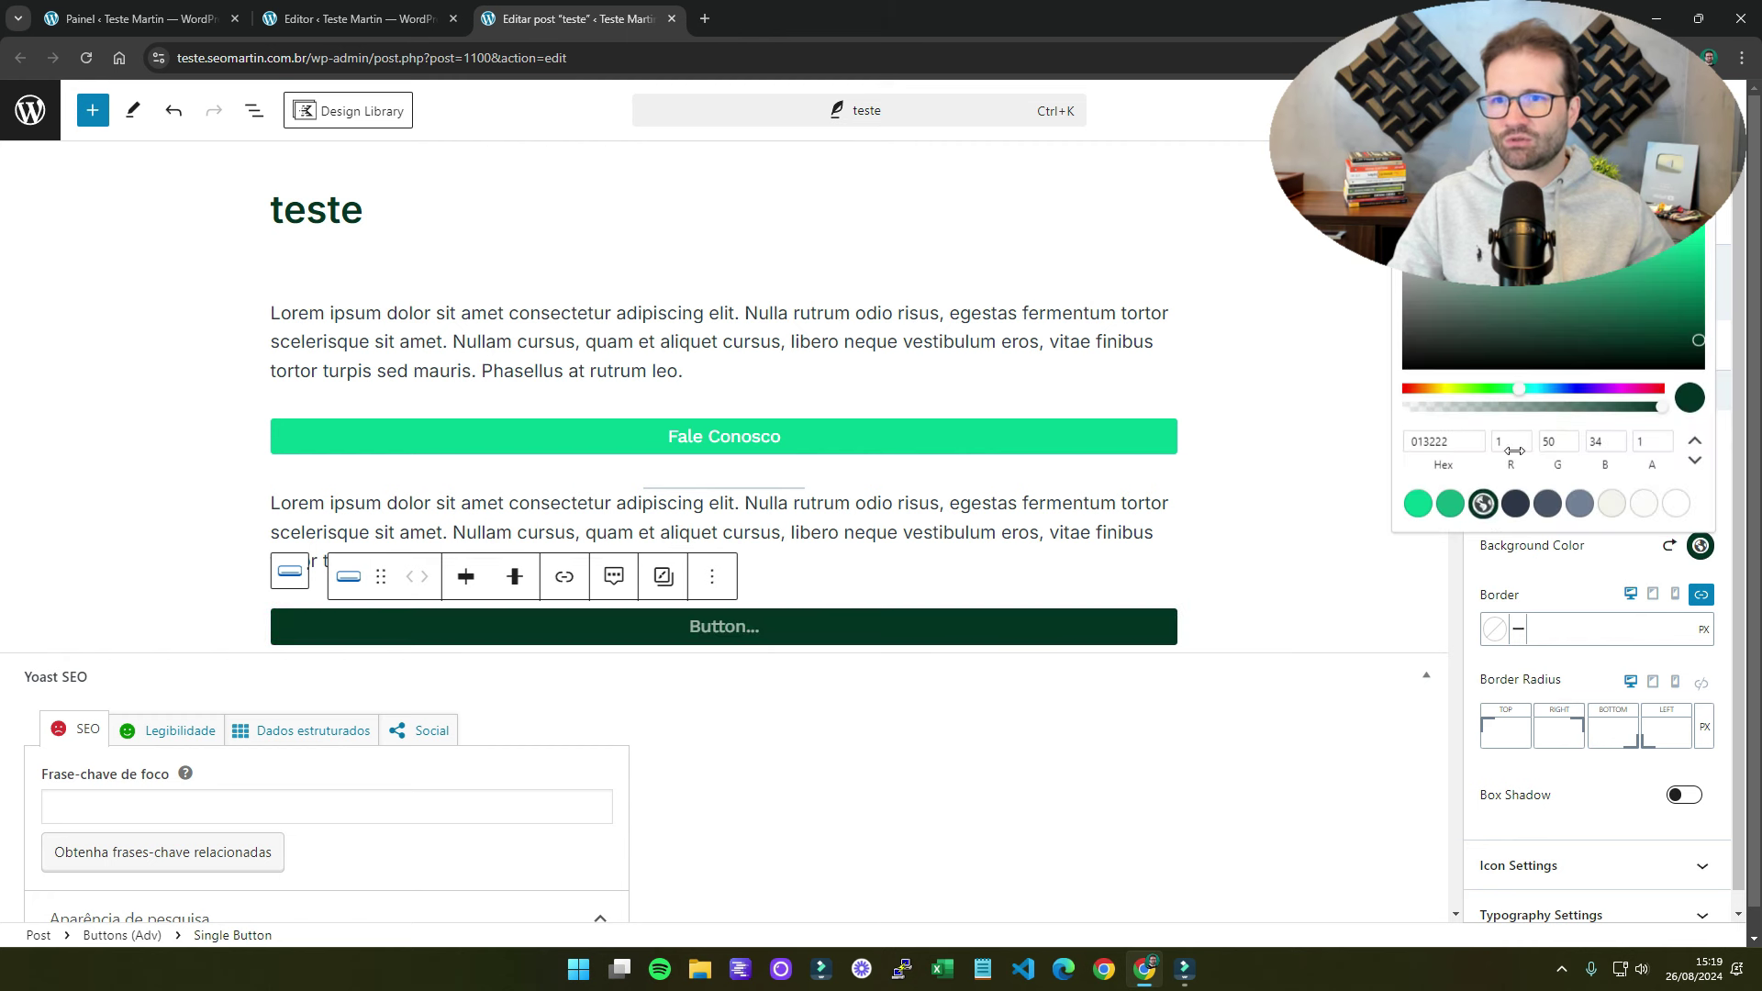
left_click(1562, 388)
left_click(1697, 235)
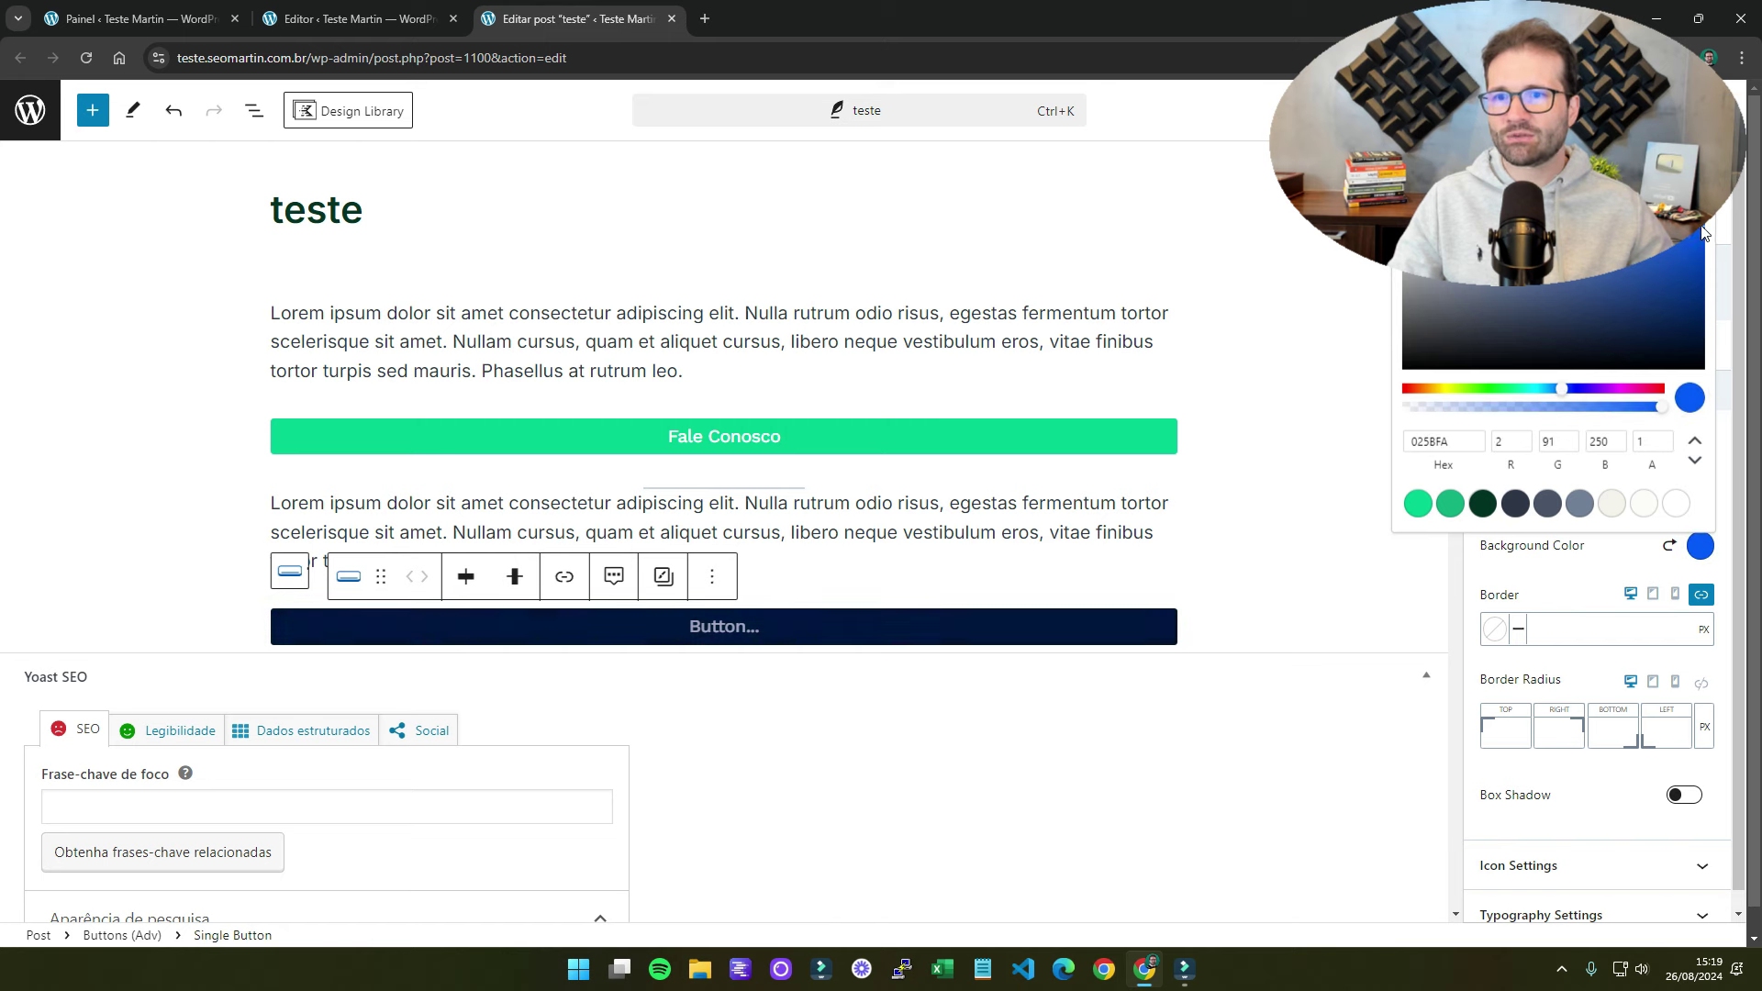
left_click(1624, 564)
left_click(1657, 405)
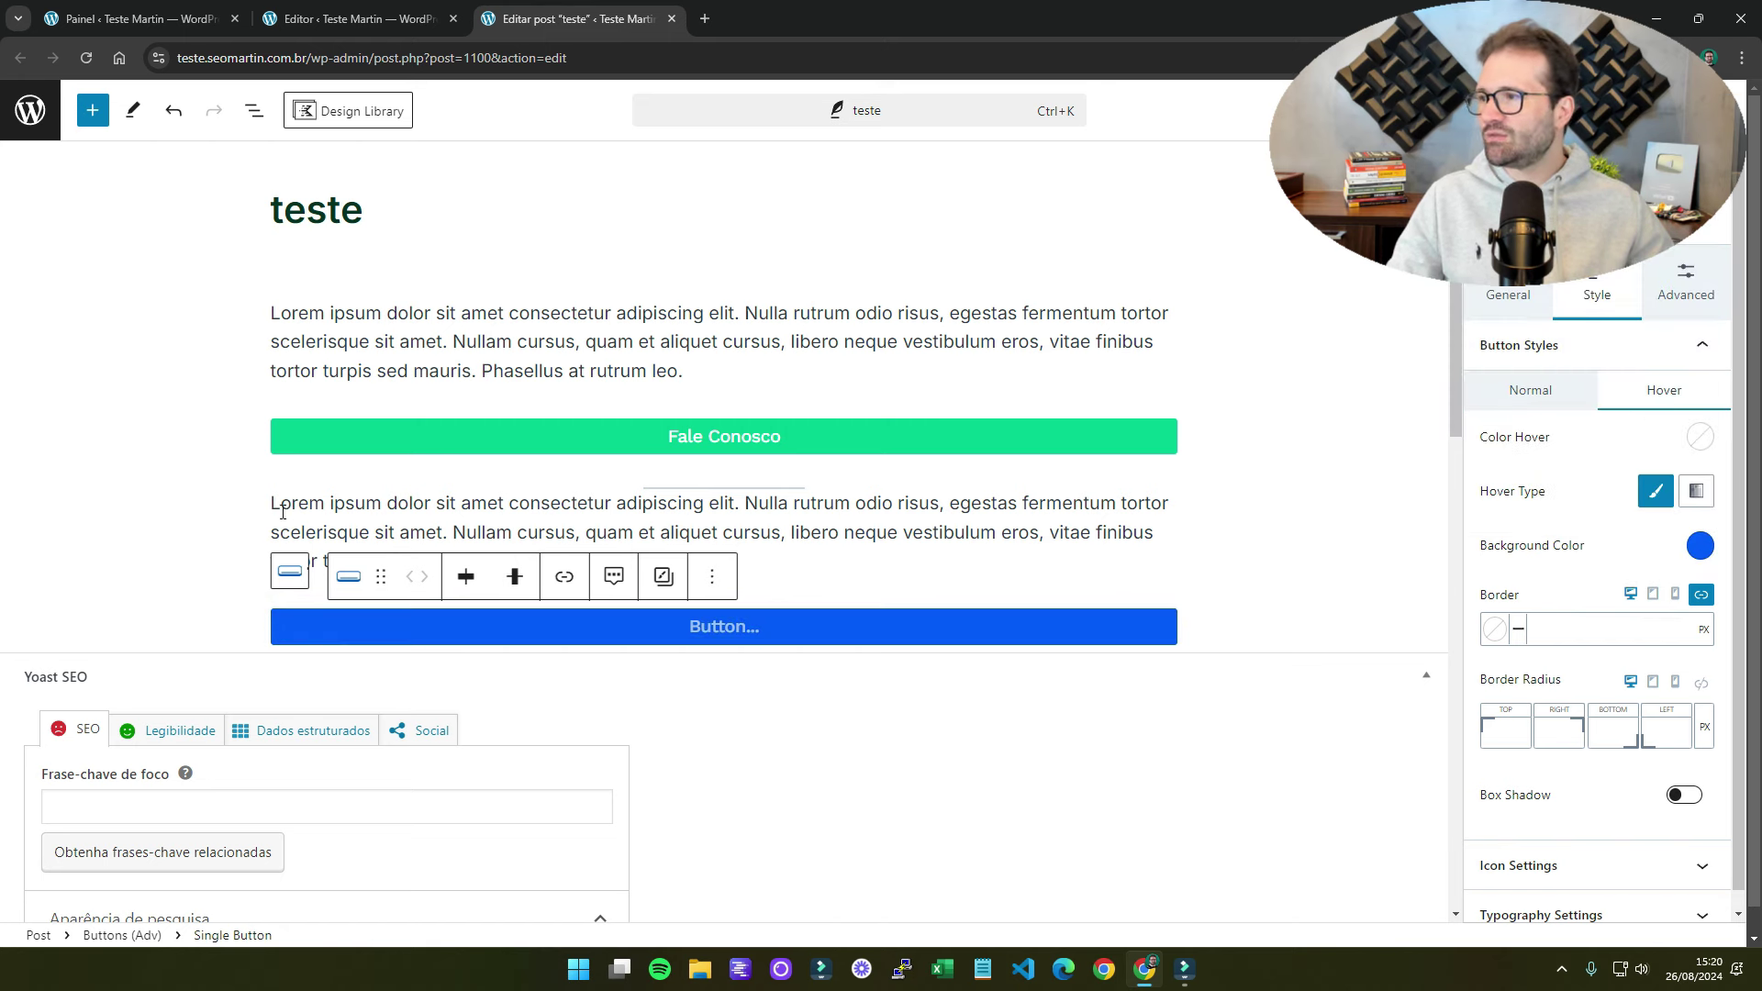
- Create an unsynced pattern named "Contato 2 Não Sincronizado" from the second Lorem ipsum paragraph and the blue button
left_click_drag(271, 507, 568, 477)
left_click(566, 470)
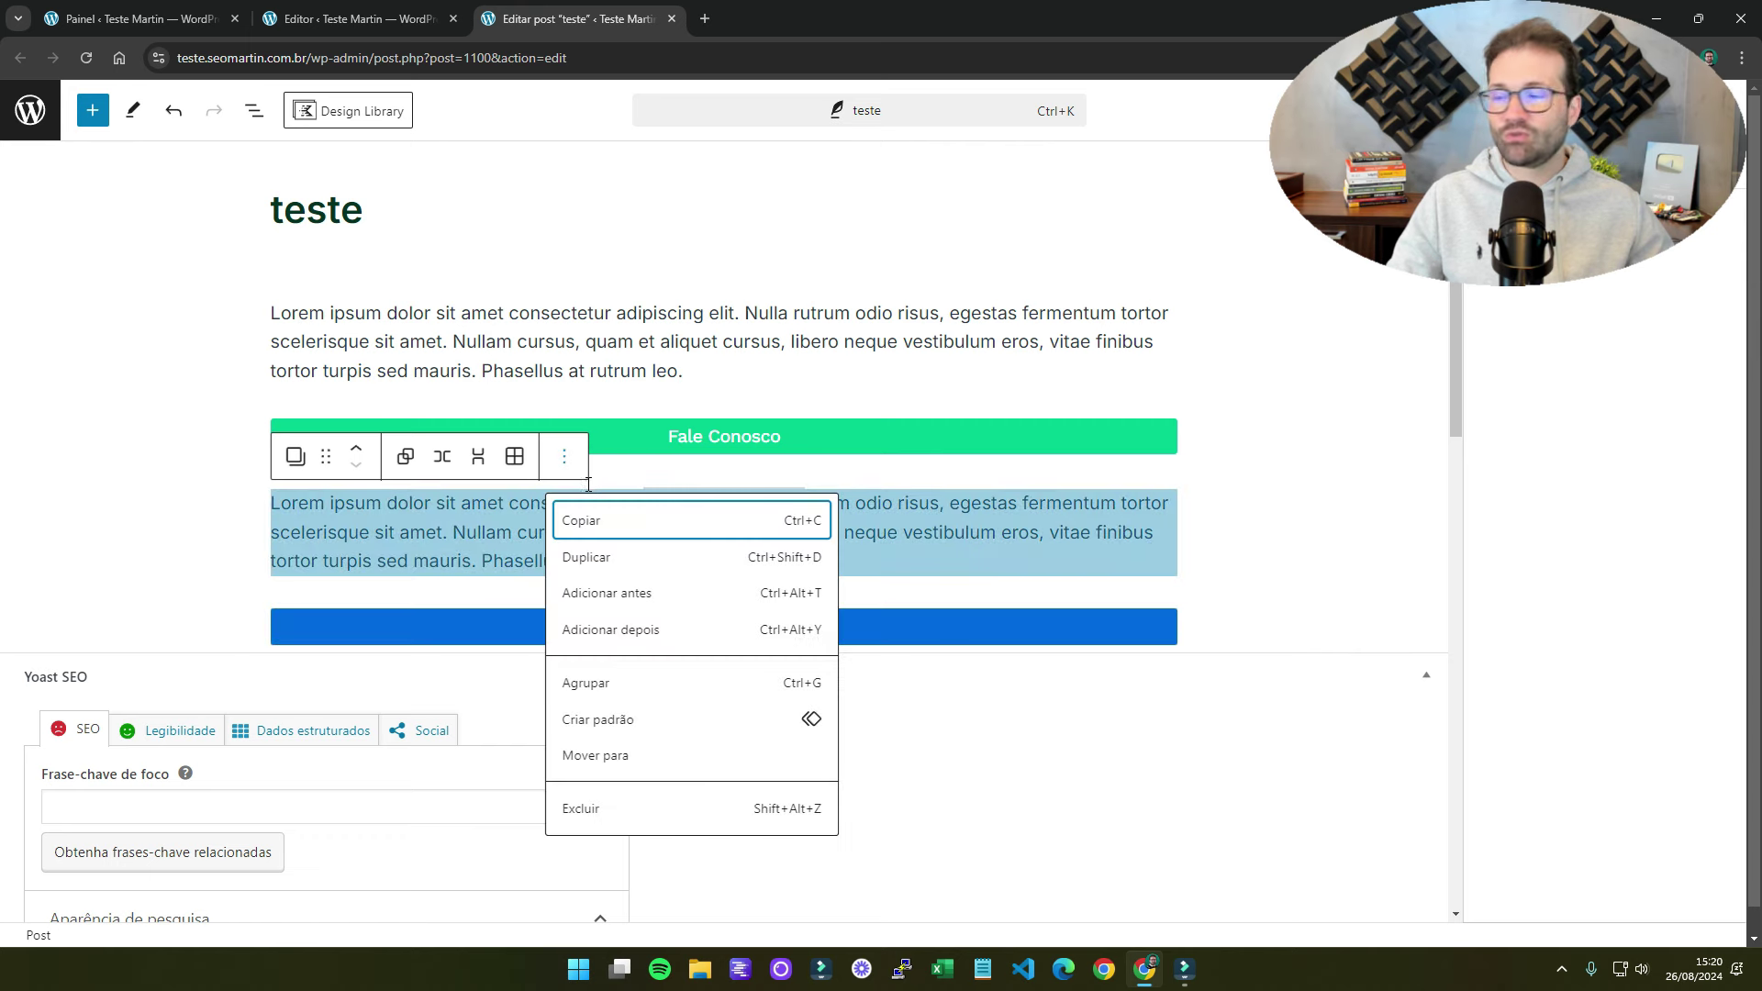
left_click(622, 721)
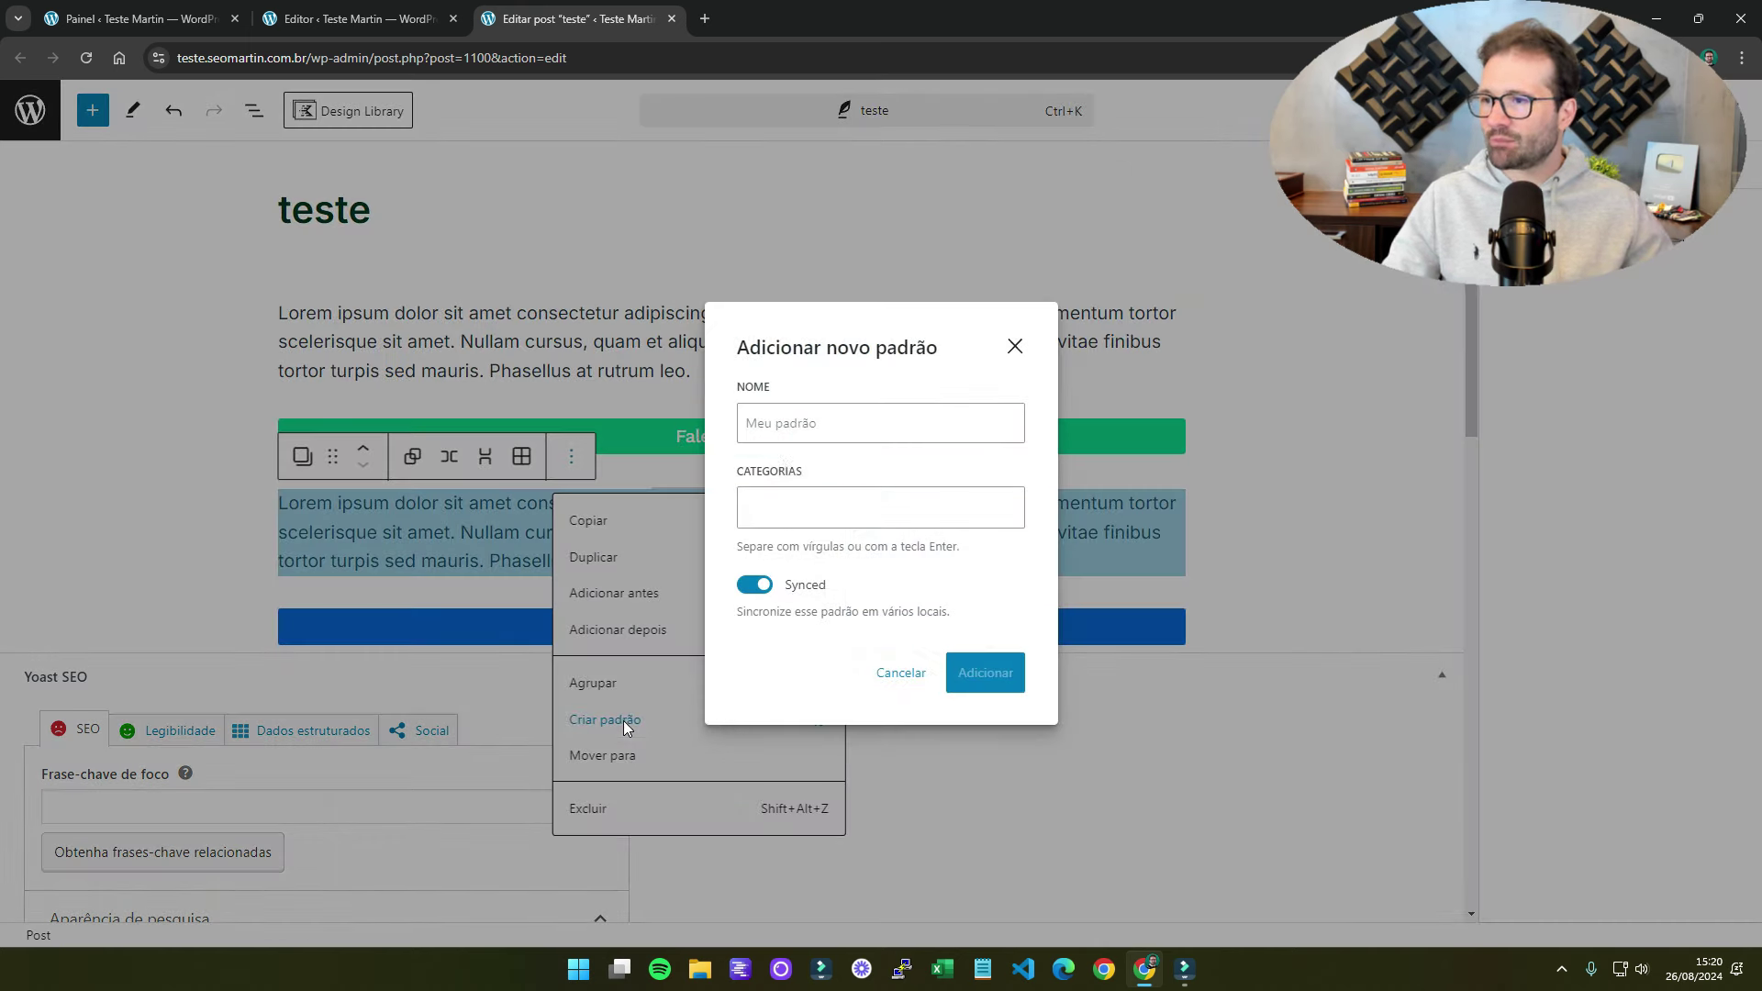
left_click(795, 423)
type("Contato P")
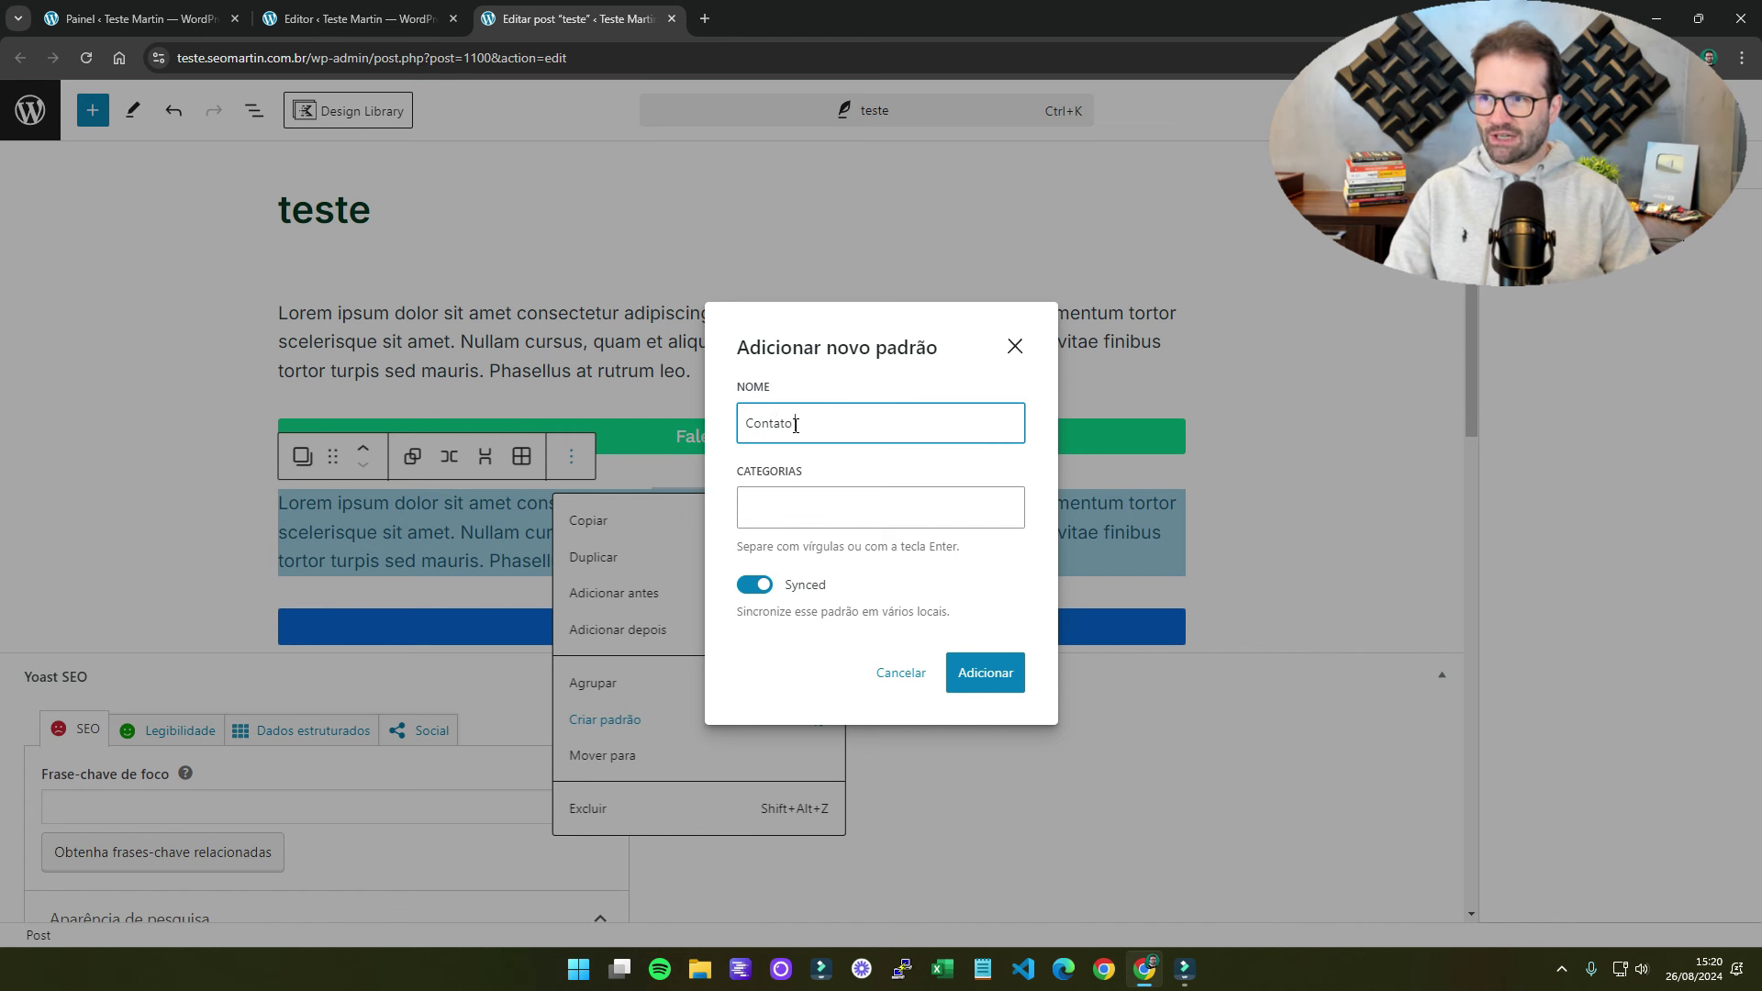
type(" Nãosincronizado")
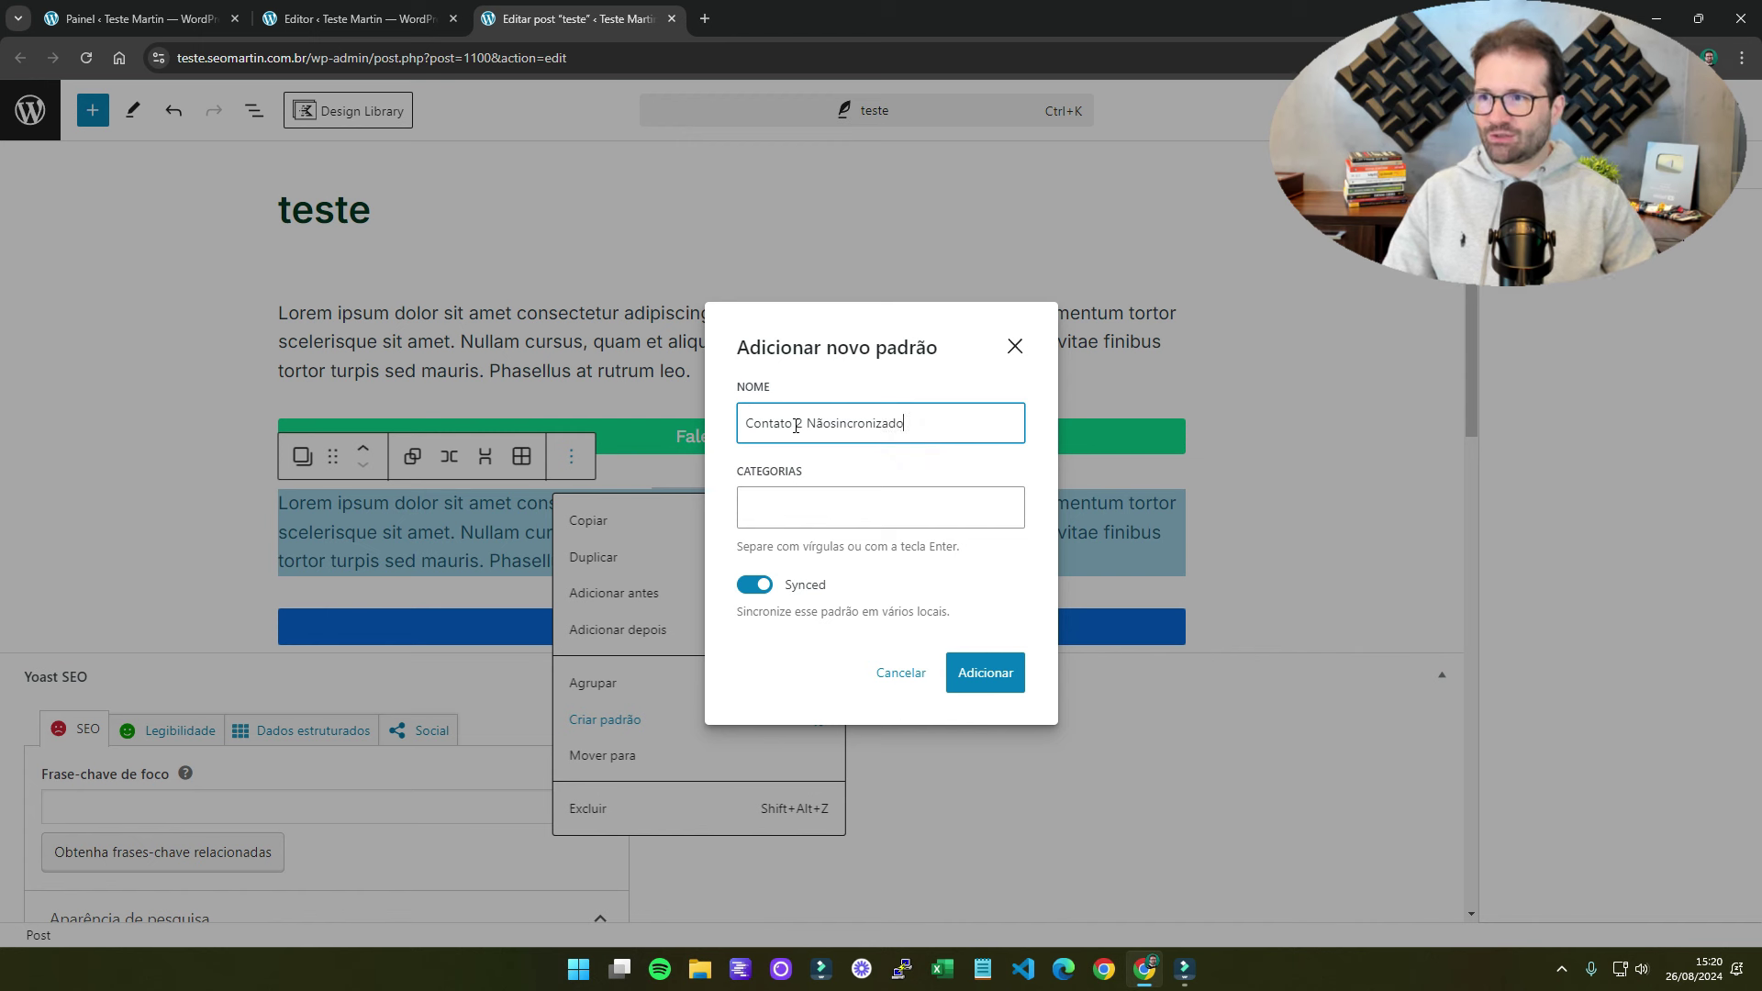
left_click(832, 423)
key("Delete")
type("S")
left_click(759, 585)
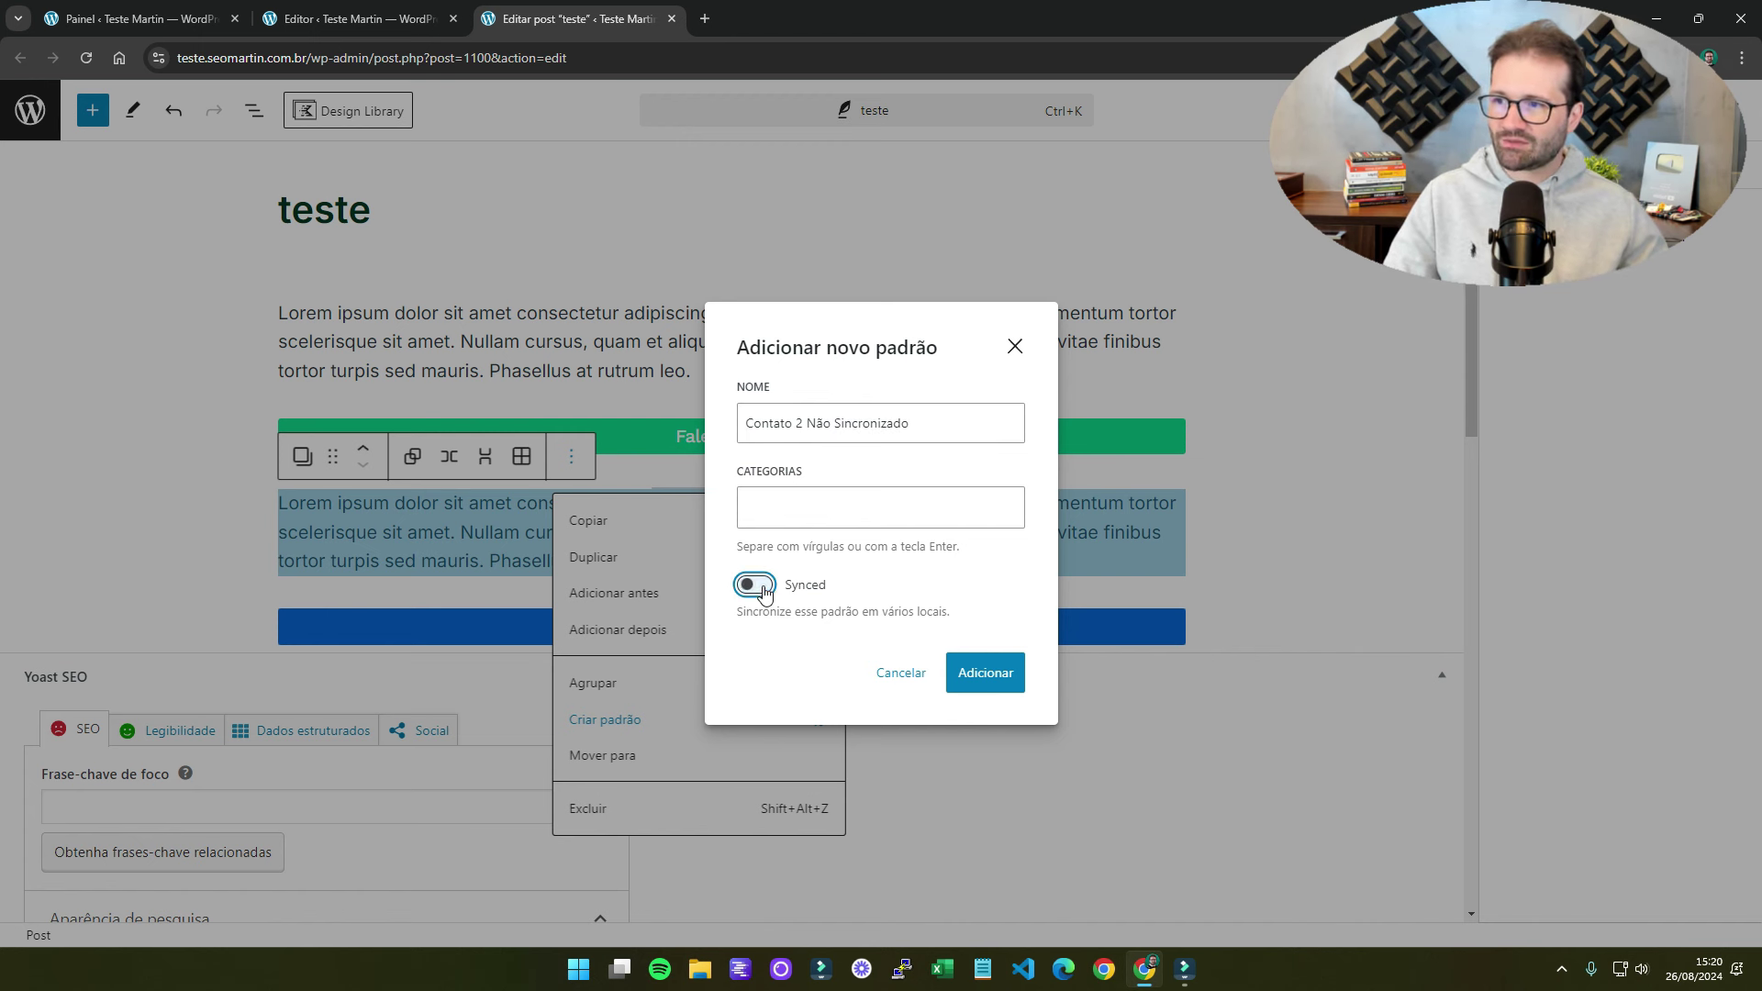
left_click(980, 673)
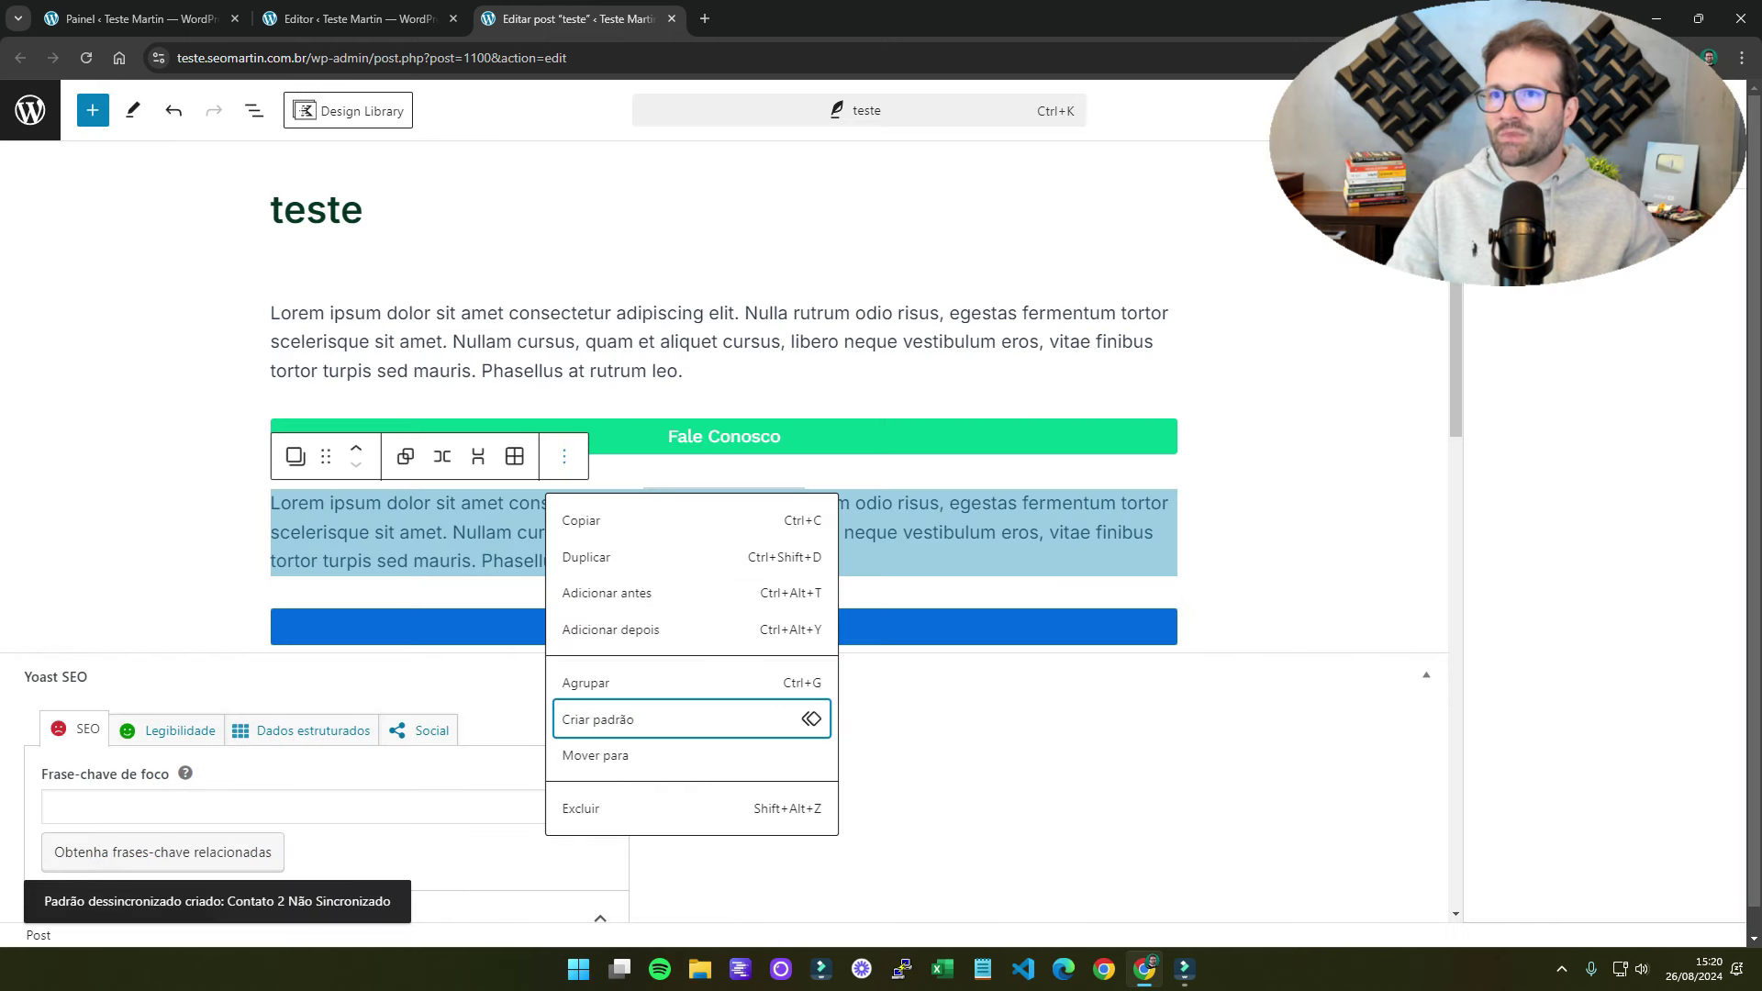
left_click(1048, 601)
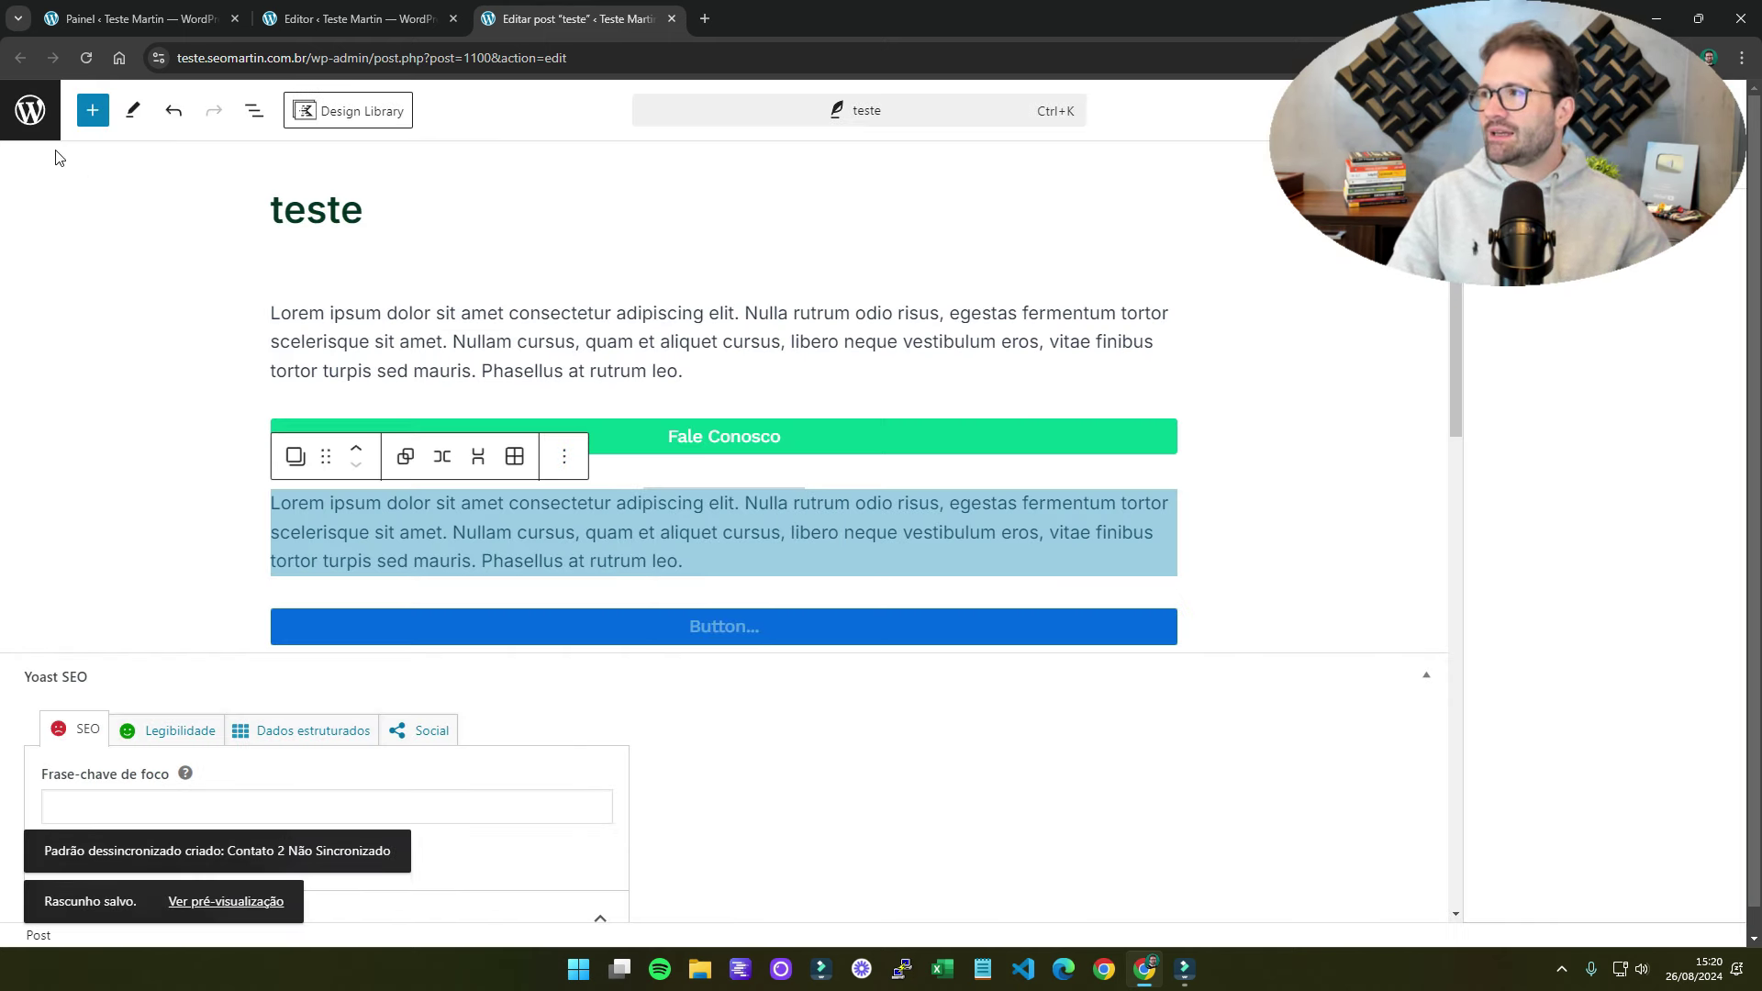
- Leave the post editor and load the site's home page at teste.seomartin.com.br
left_click_drag(353, 57, 1127, 31)
key("BackSpace")
key("Return")
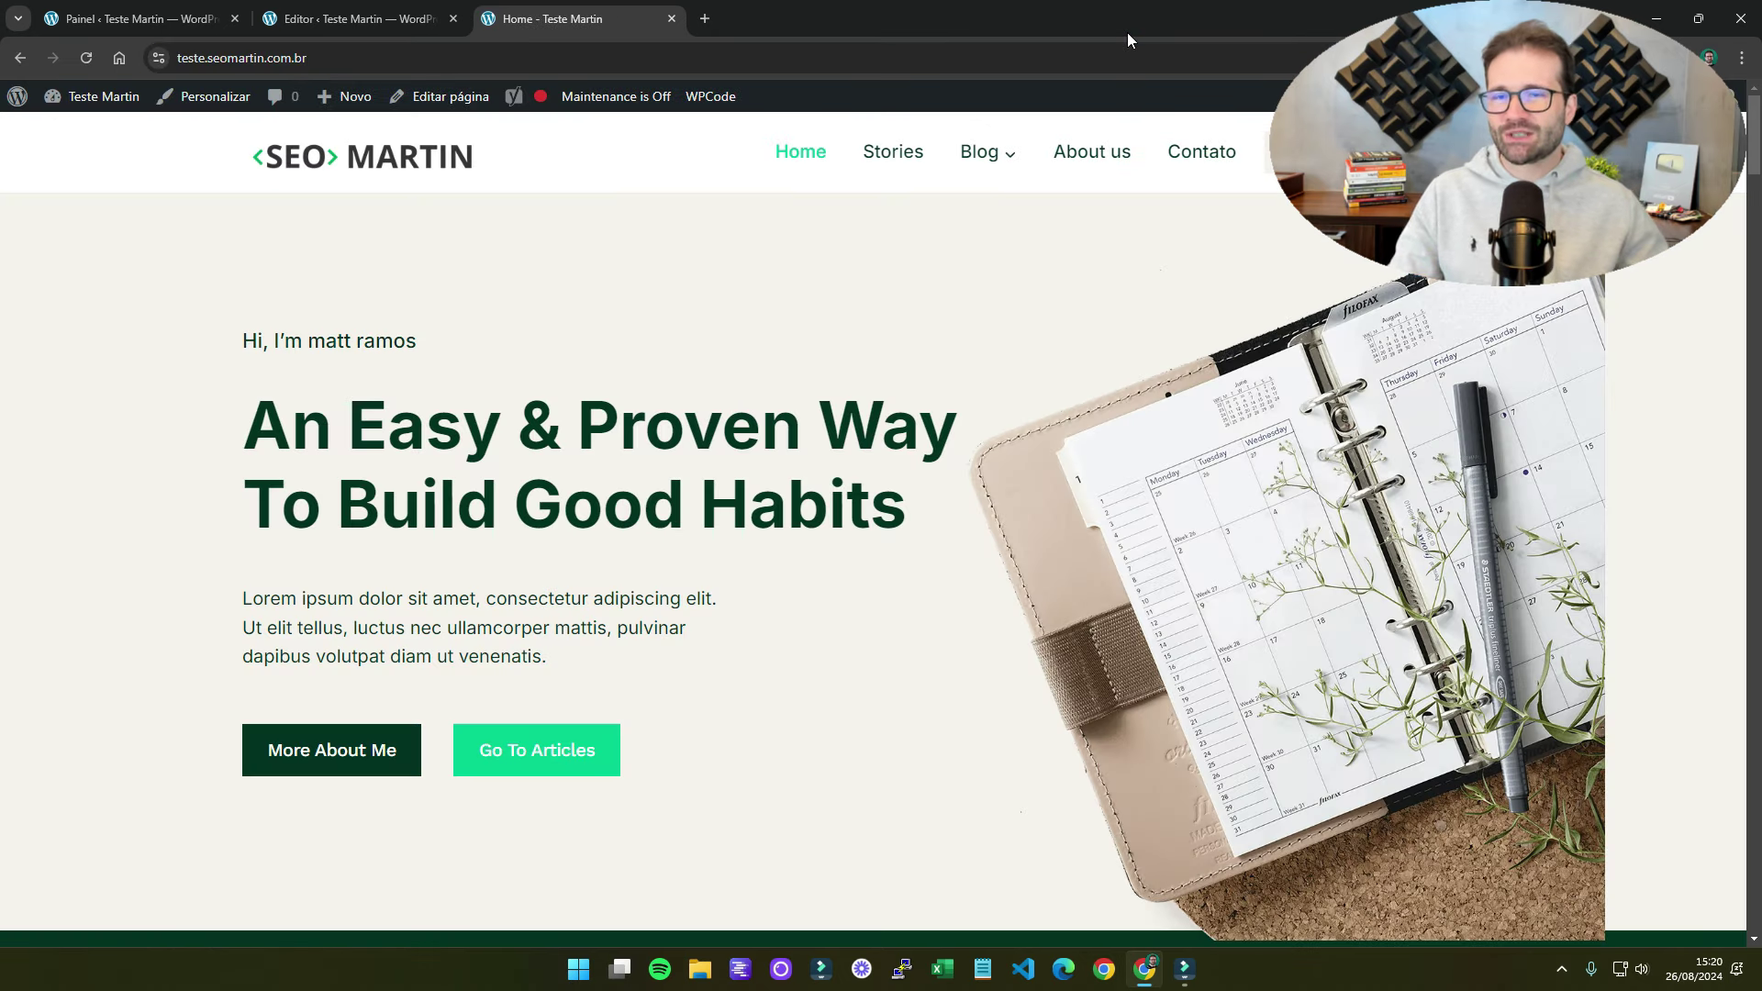
- View the "teste 1" pattern in the site editor, return to the "Meus padrões" list and refresh it
left_click(390, 14)
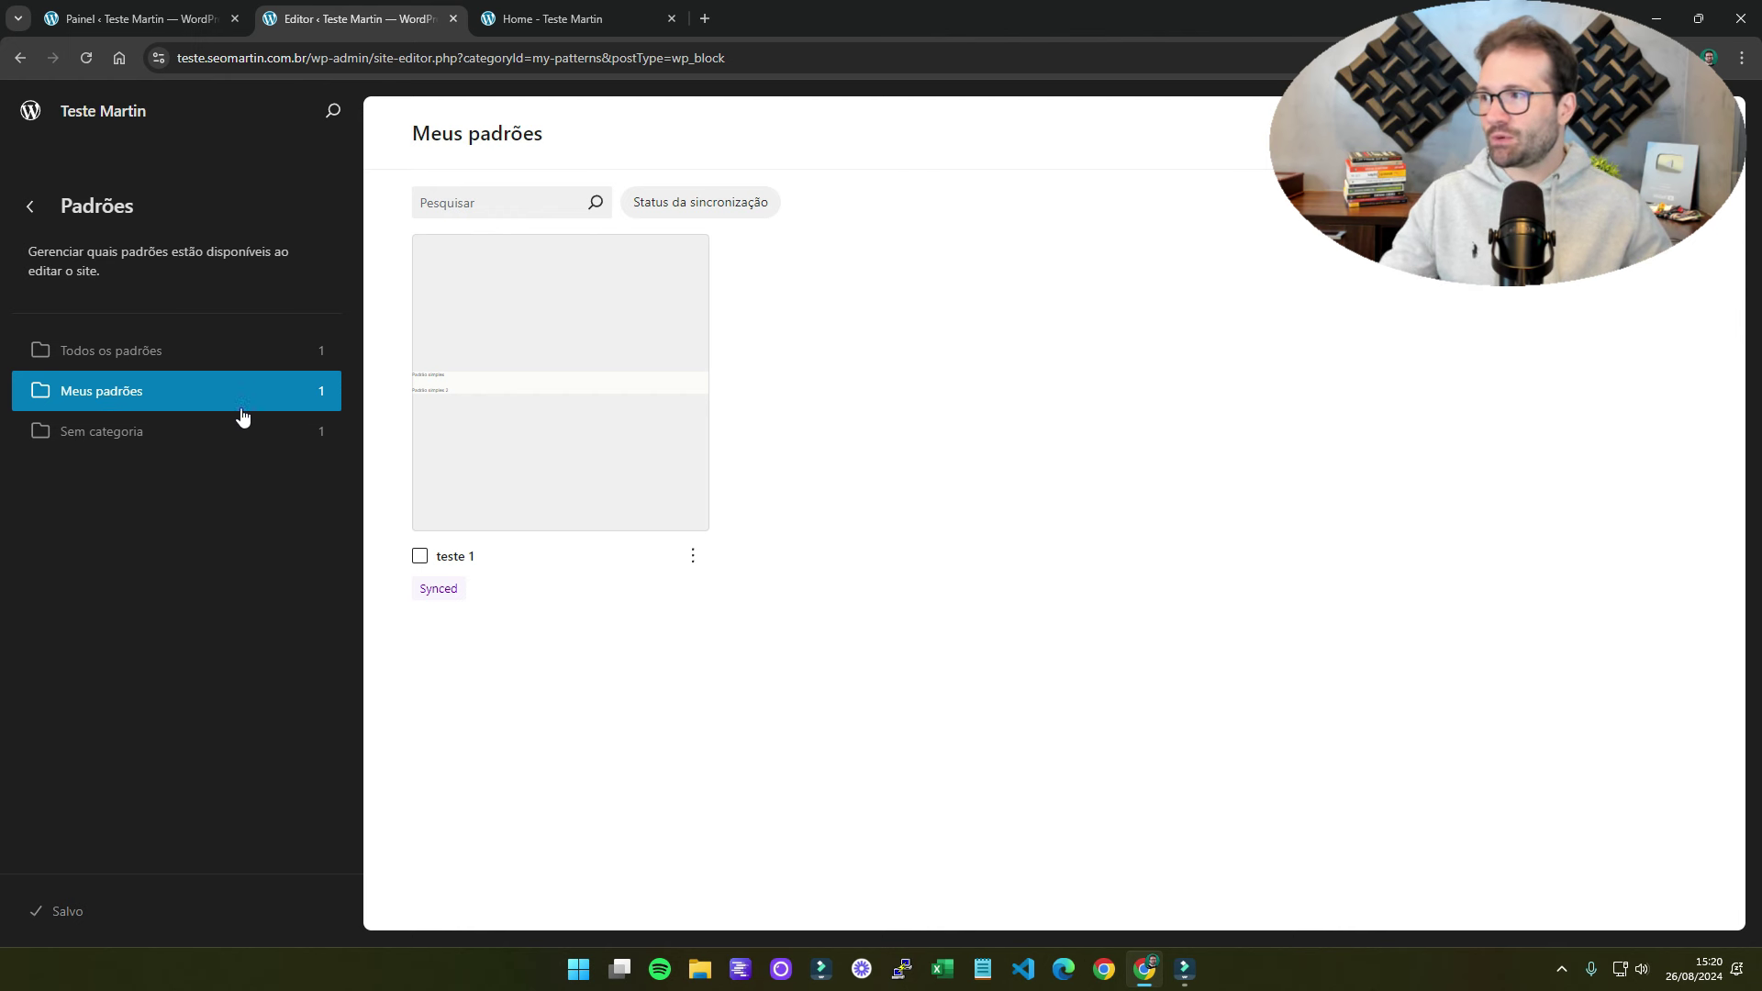
left_click(705, 559)
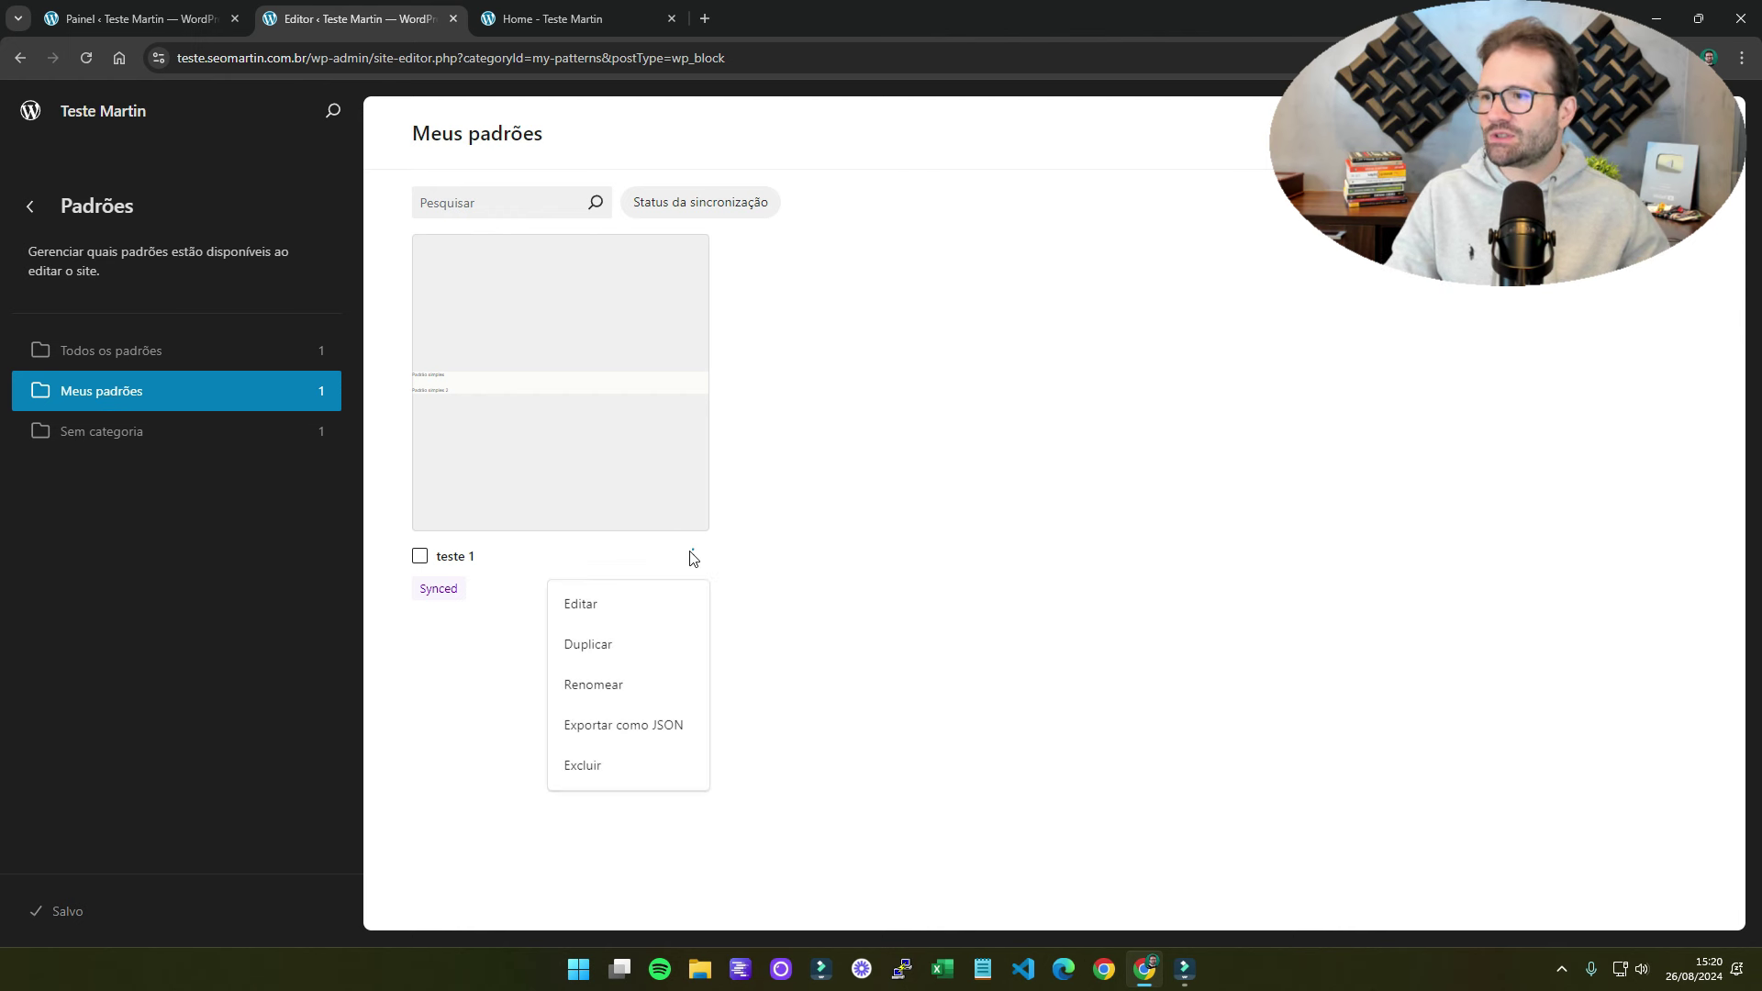
left_click(582, 603)
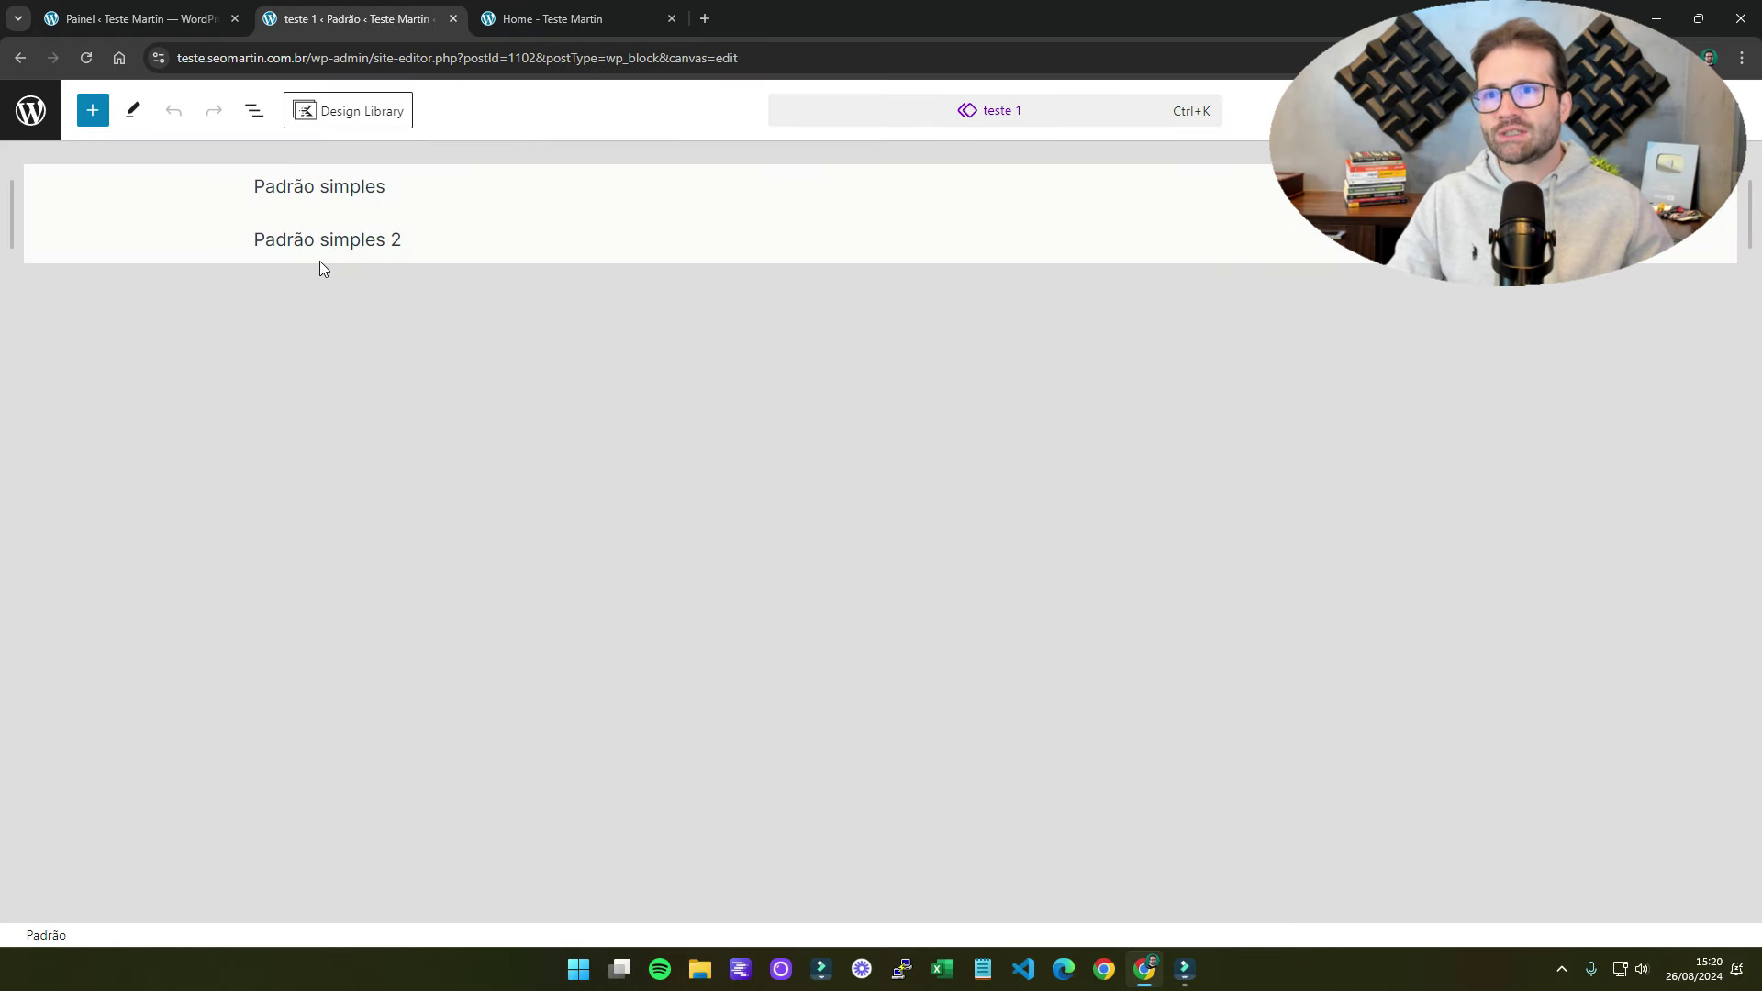
left_click(20, 58)
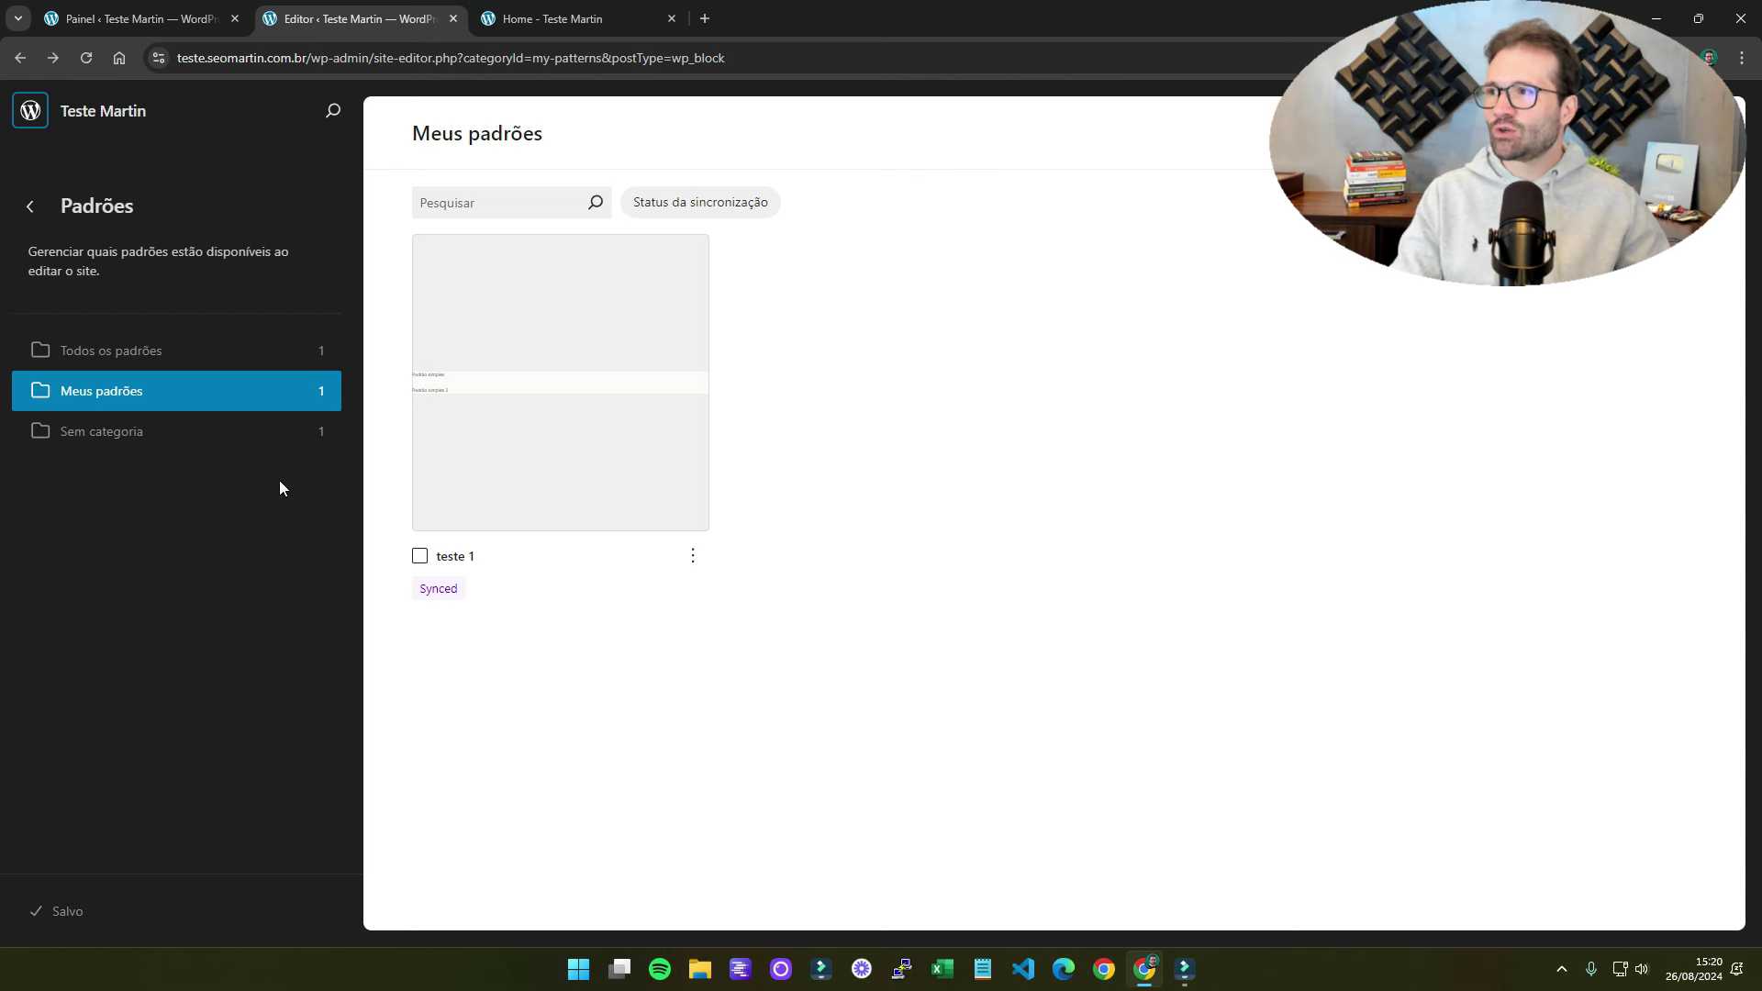
left_click(481, 444)
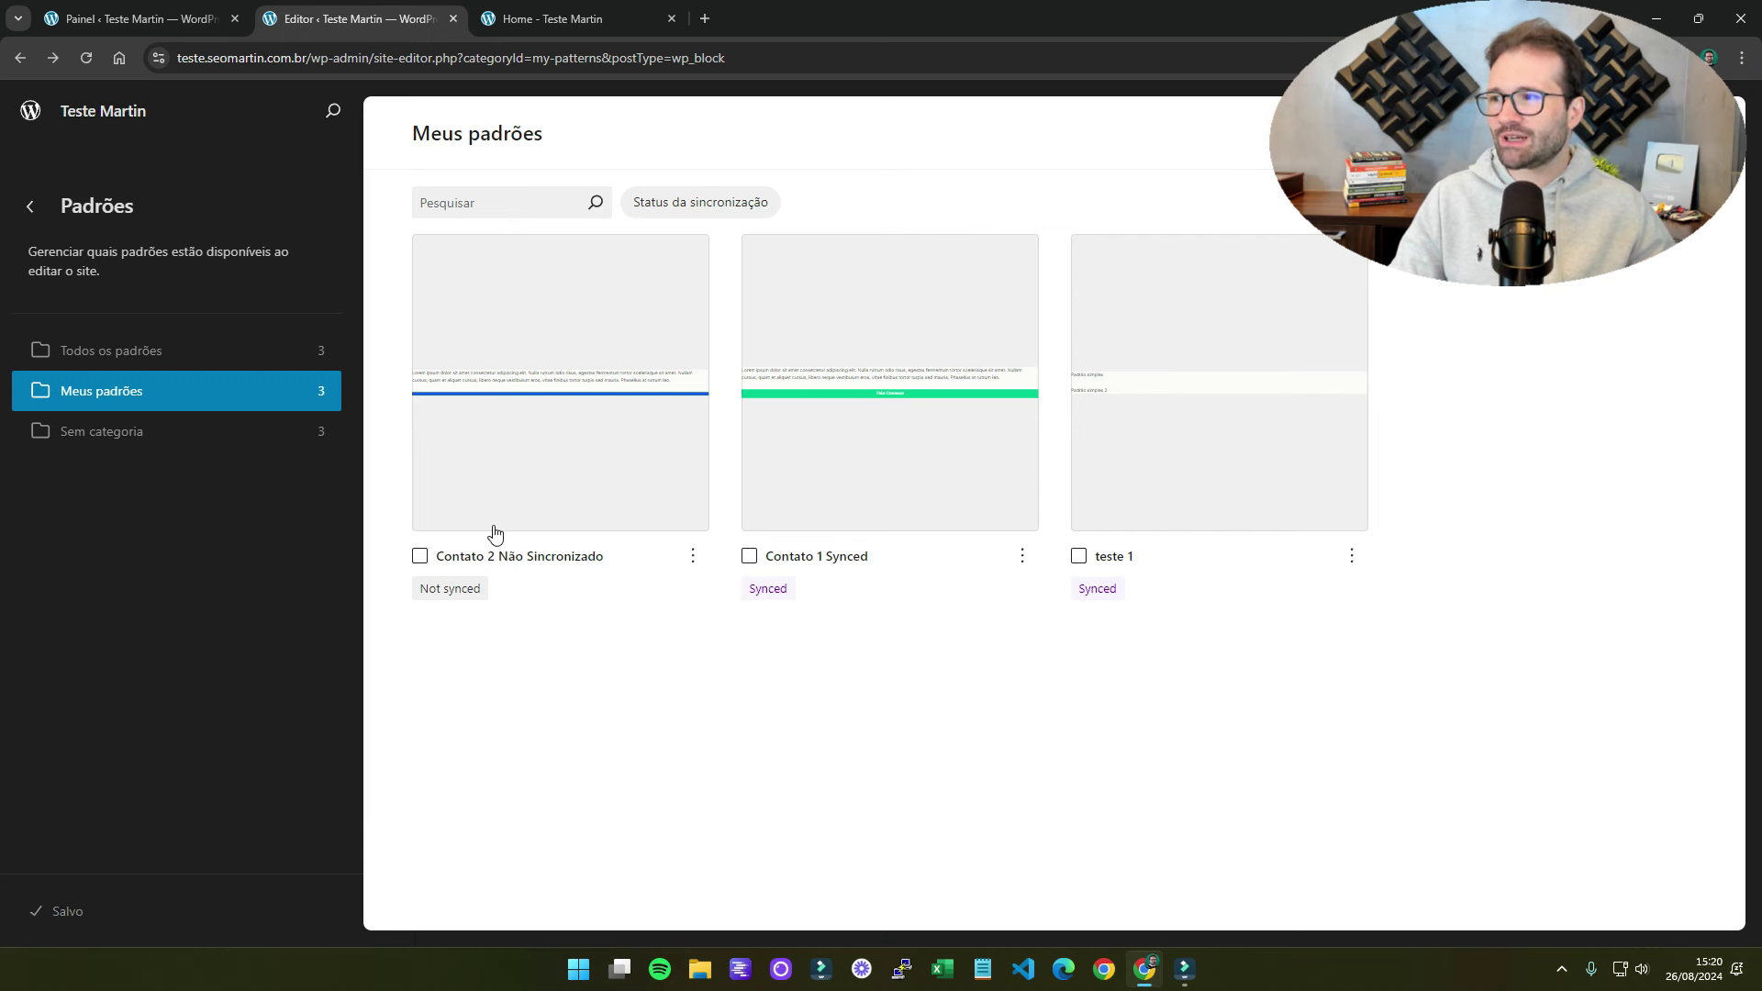
- Open the blog post "Quantos reviews preciso ter para meu Google Maps Funcionar?" in a new browser tab and start editing it
left_click(592, 17)
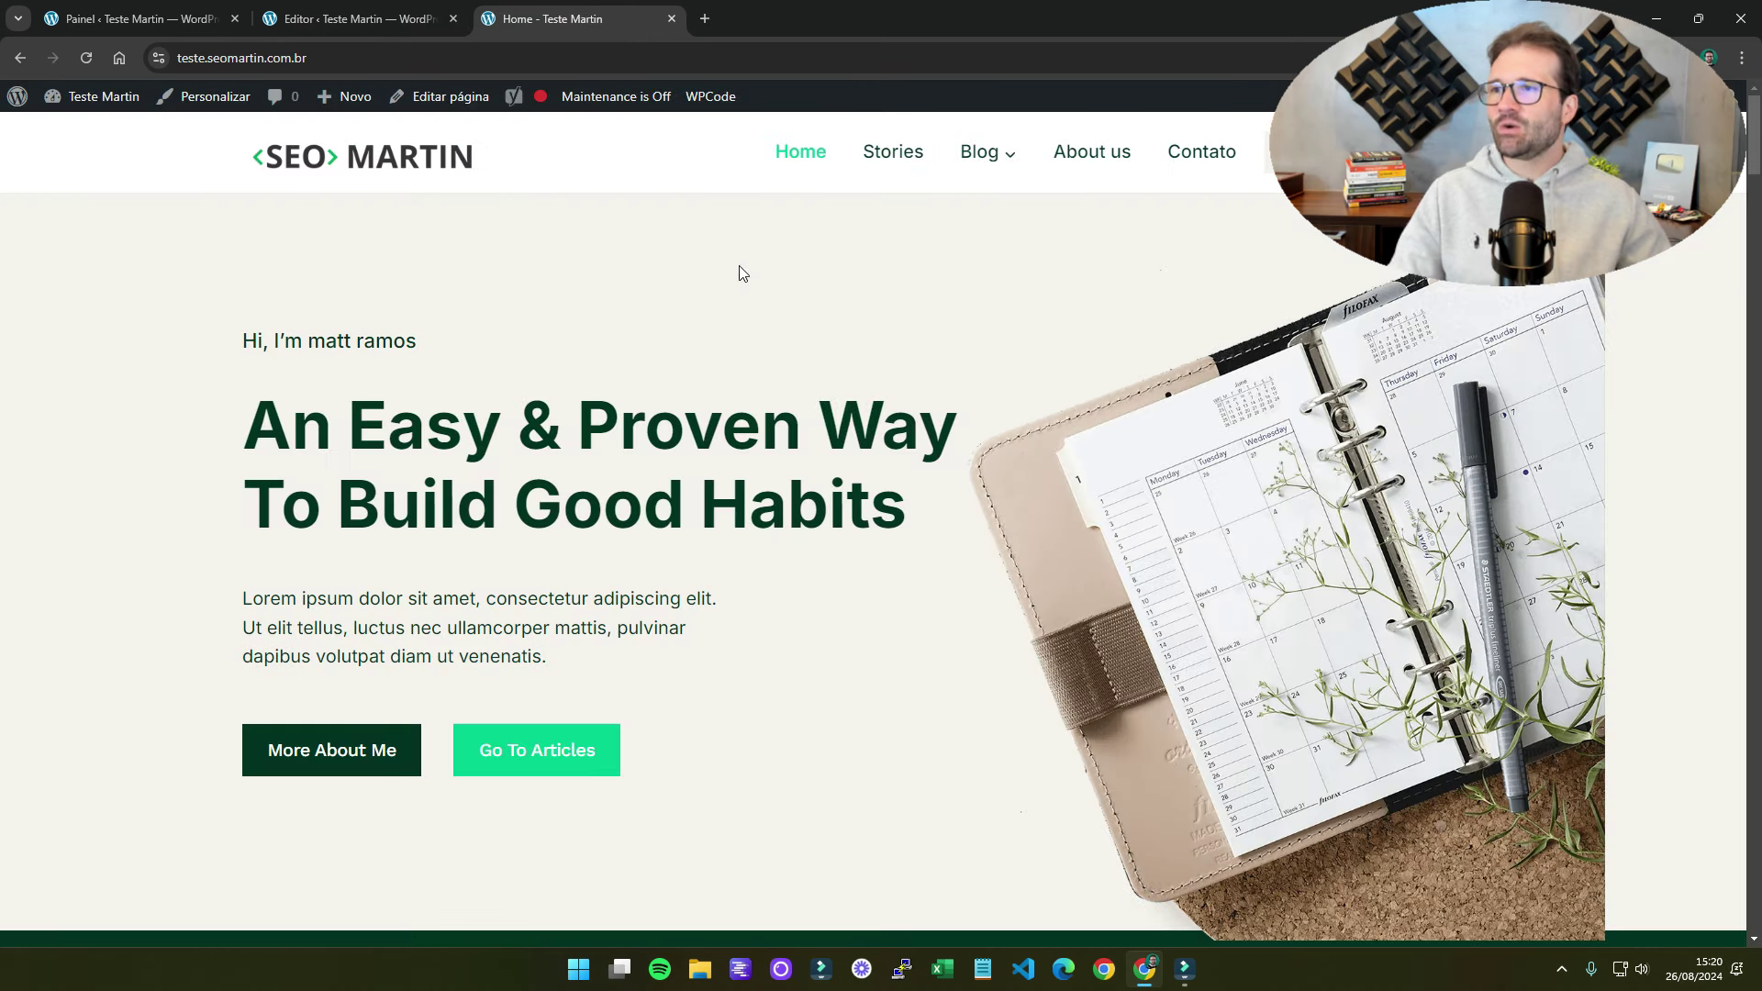
left_click(987, 153)
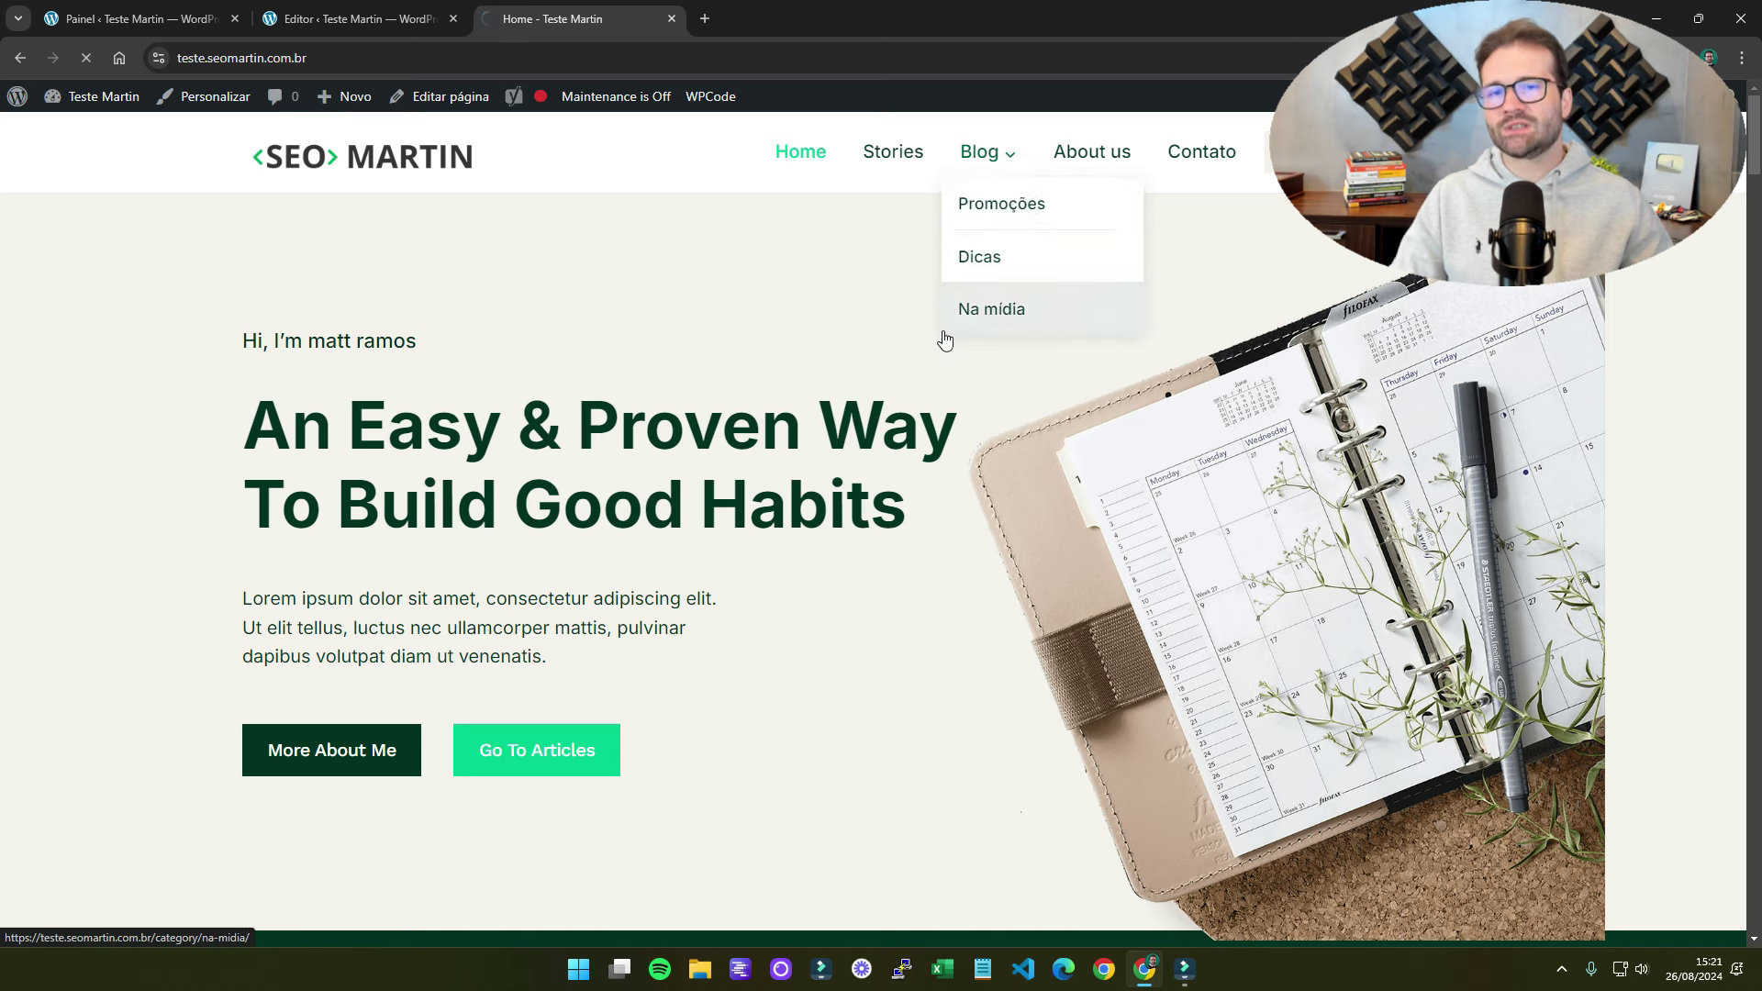
scroll(629, 377, "down", 3)
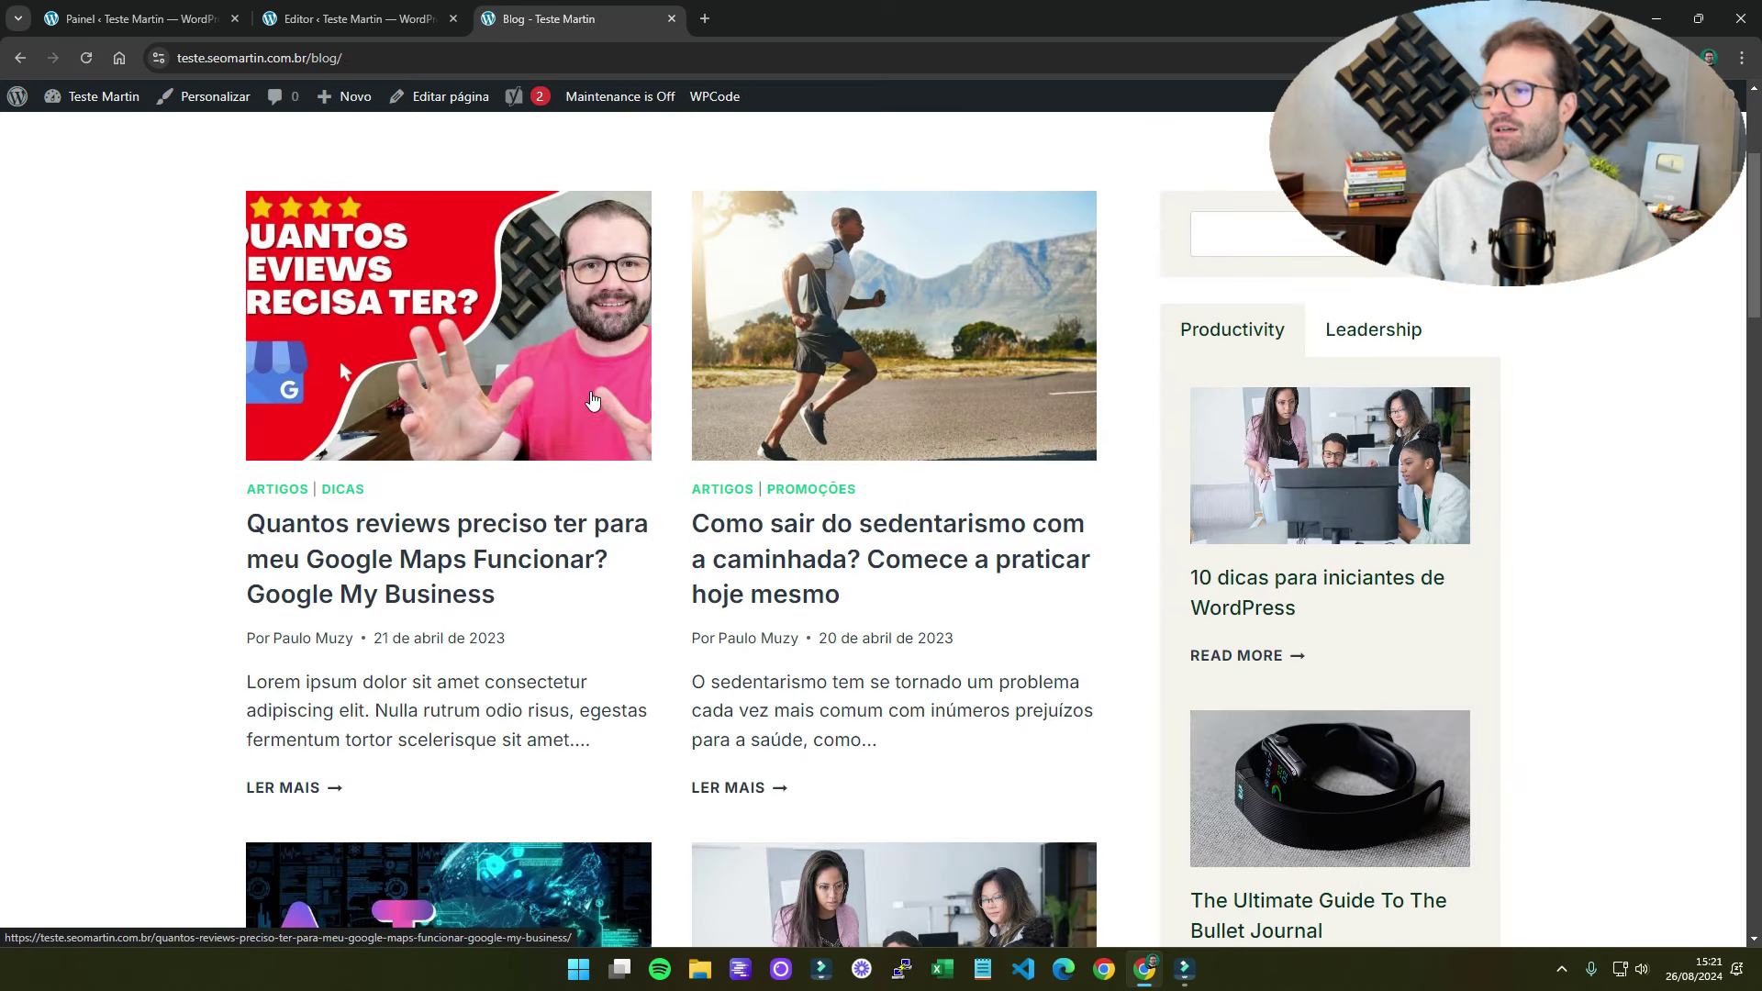
middle_click(446, 531)
left_click(761, 17)
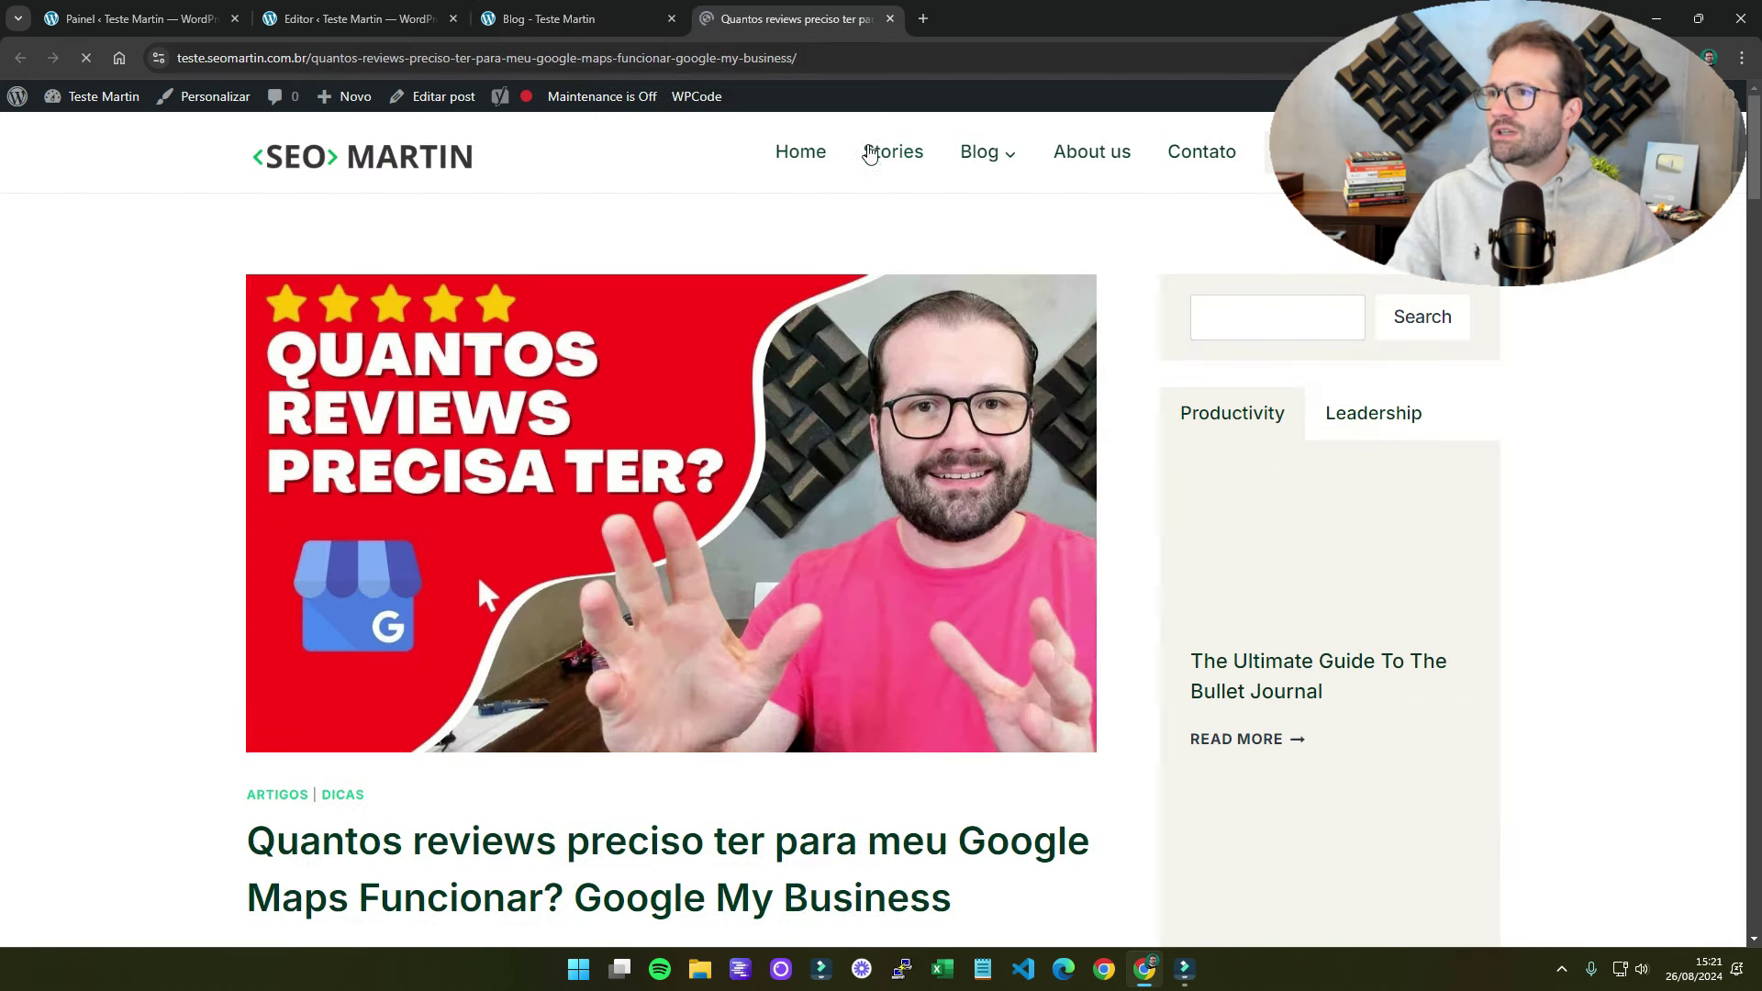
left_click(419, 101)
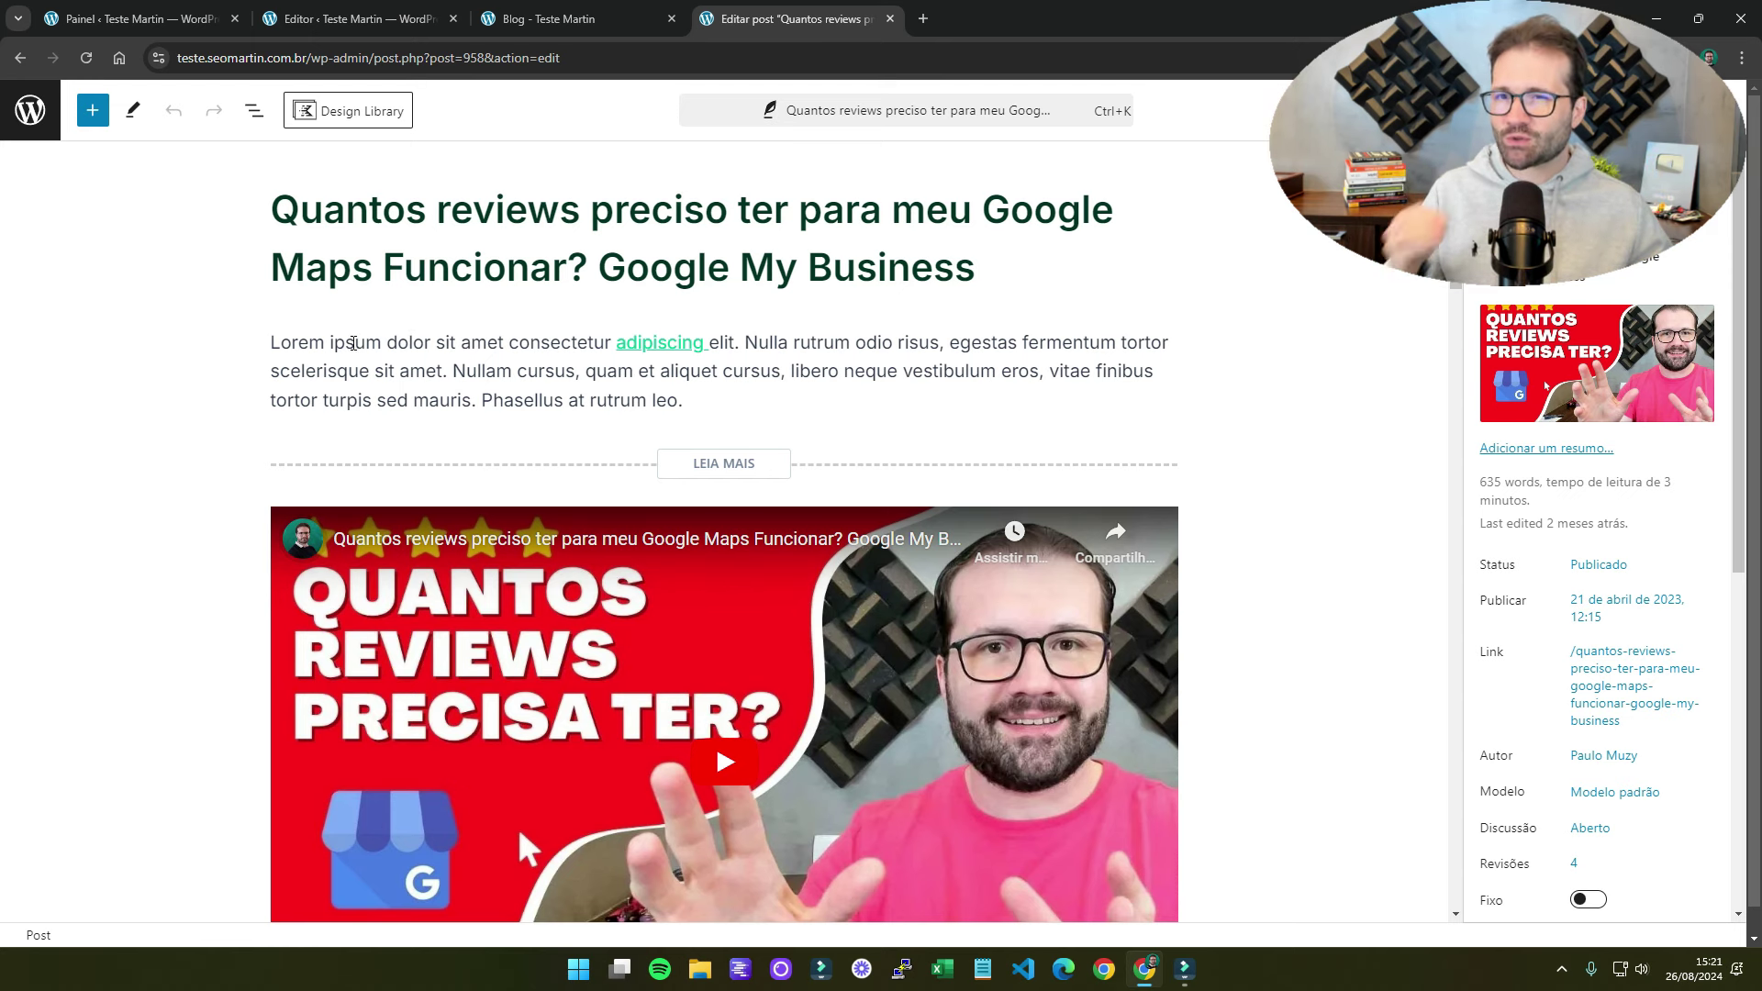
- Delete the unavailable pattern block and the stray "/" paragraph text in the "Transcrição do Vídeo" section
scroll(290, 351, "down", 3)
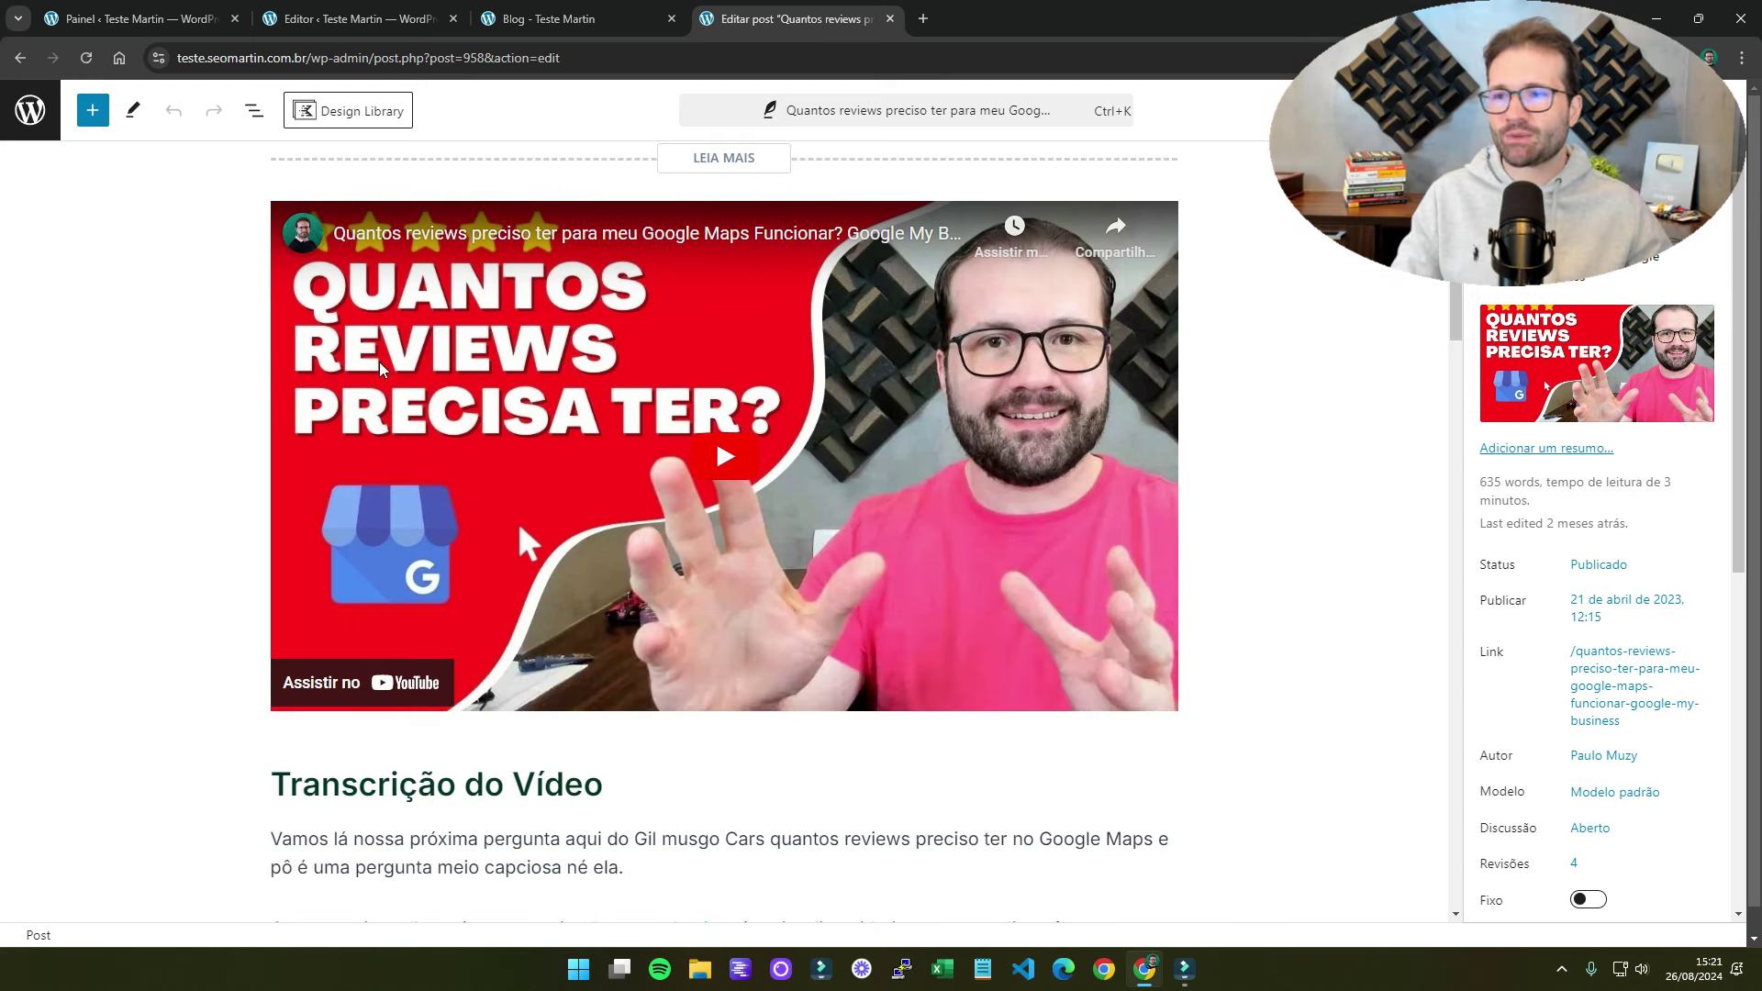
scroll(633, 422, "down", 6)
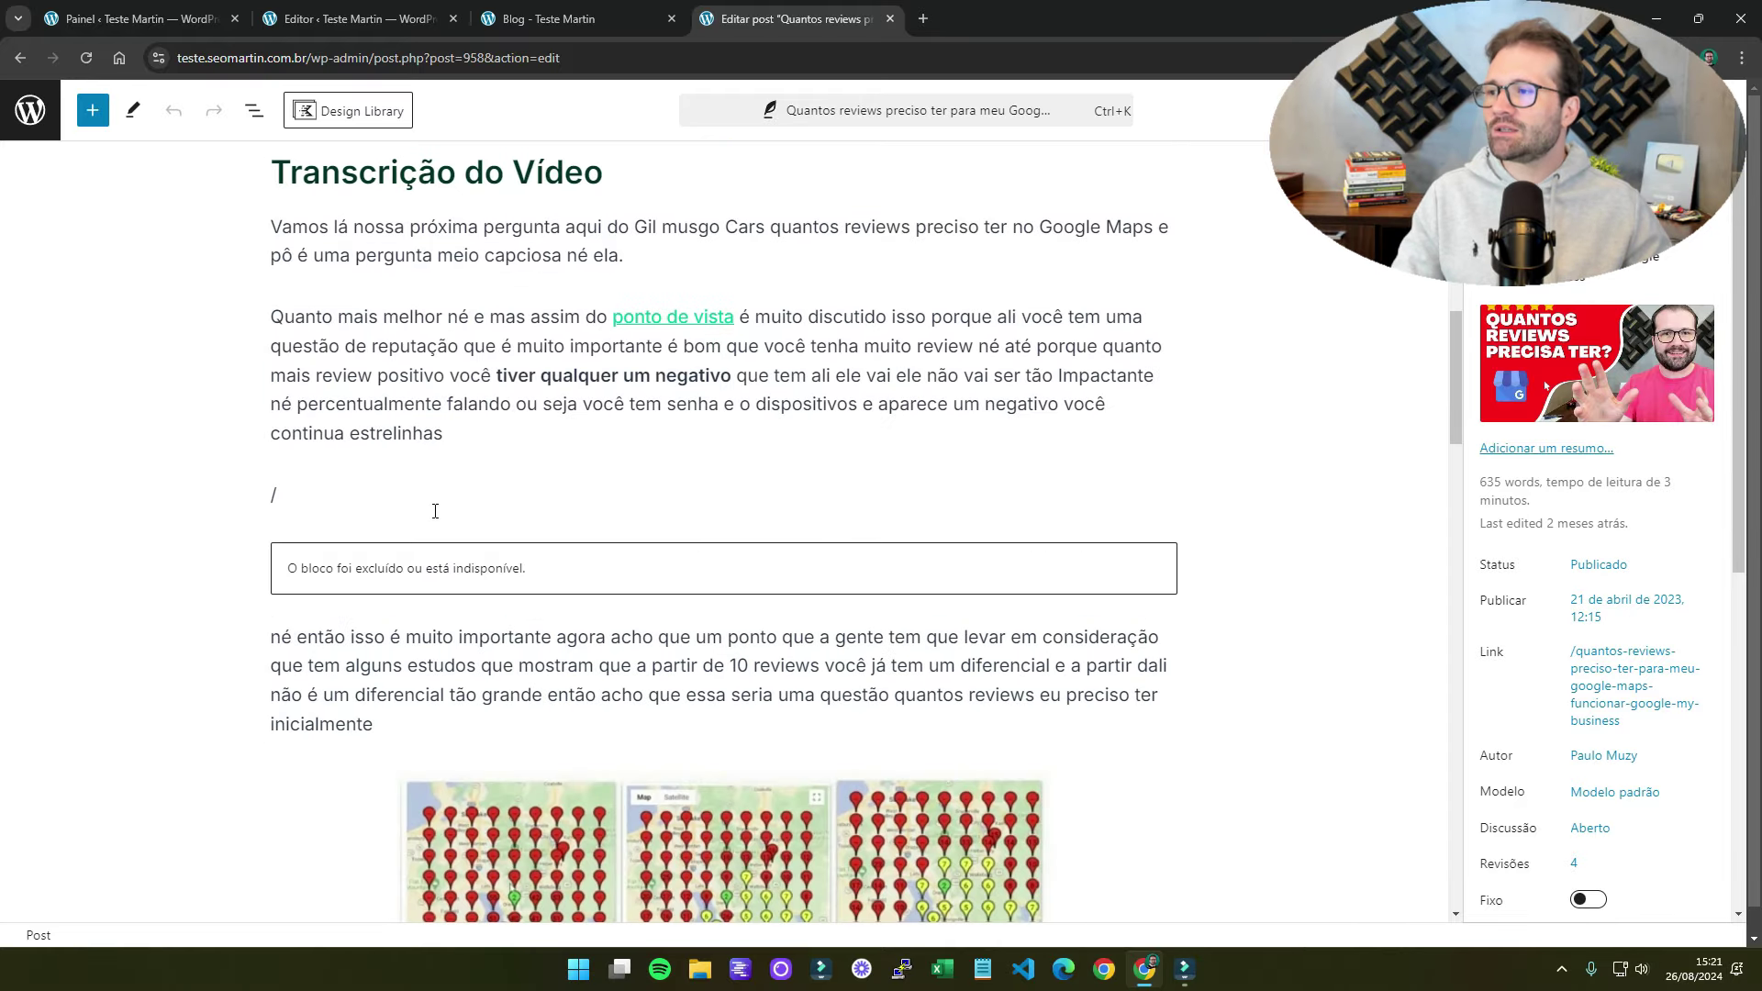
left_click(333, 555)
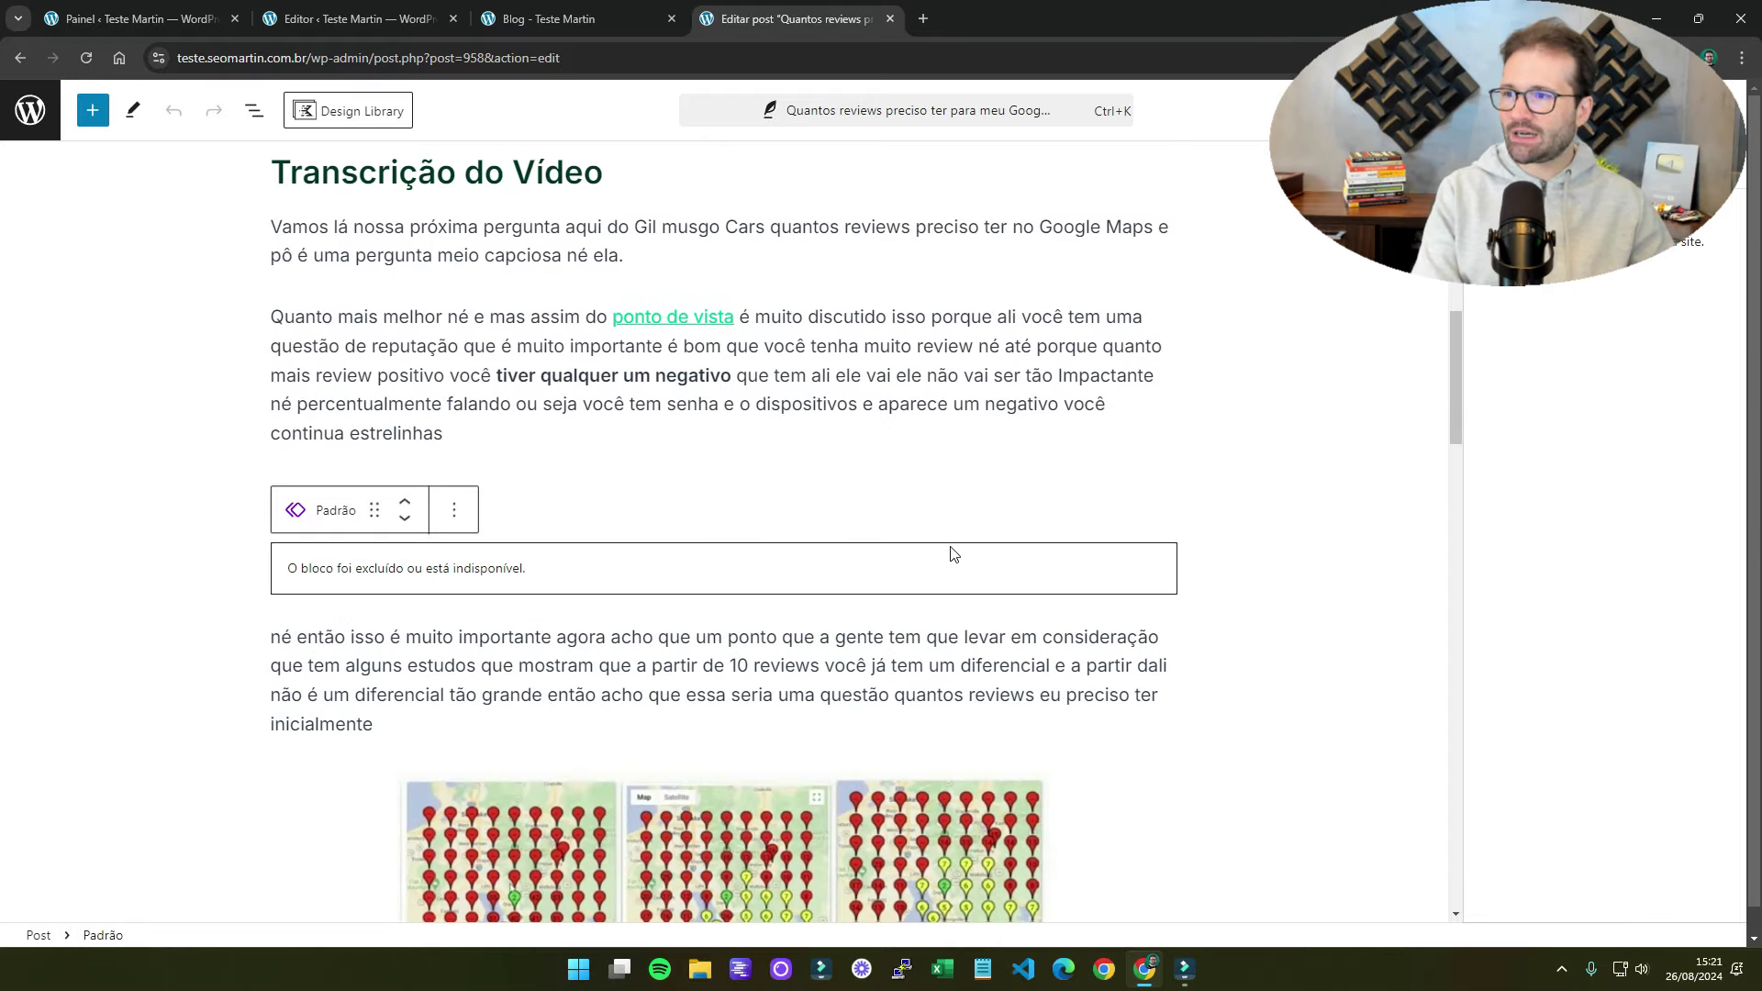
left_click(453, 511)
left_click(474, 902)
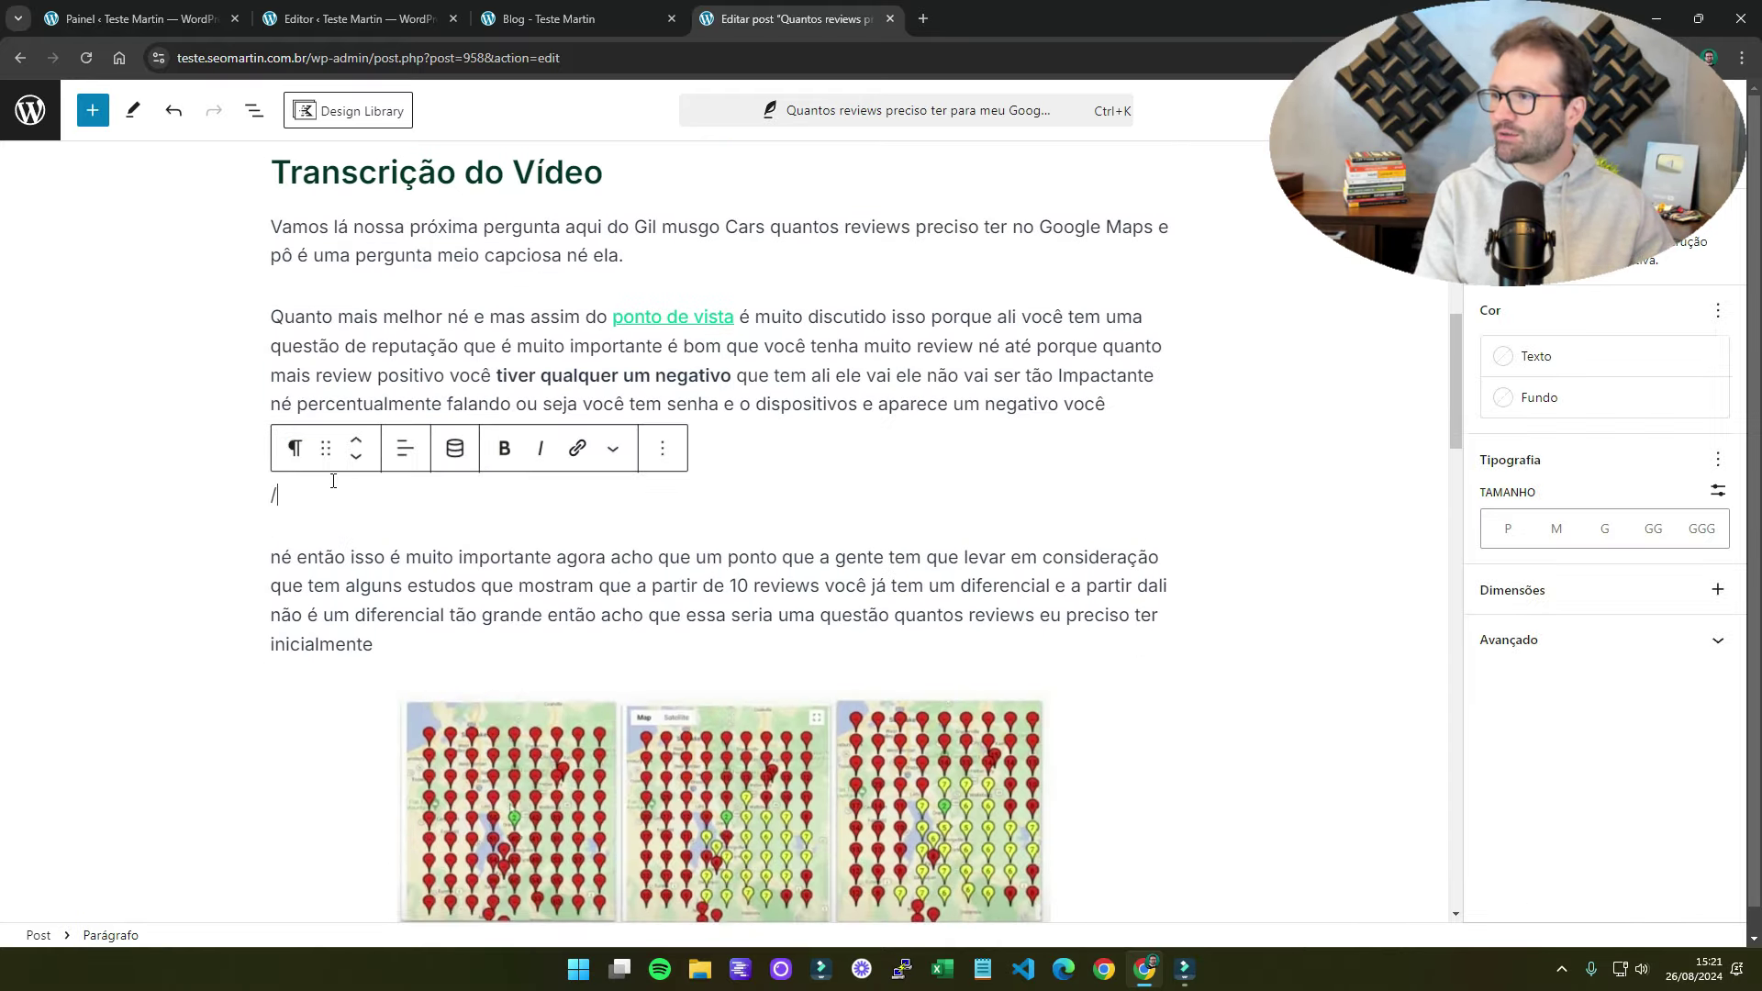
key("BackSpace")
- Add an empty paragraph directly after the paragraph ending "Fechou então repara o", below the review map images
scroll(472, 450, "down", 12)
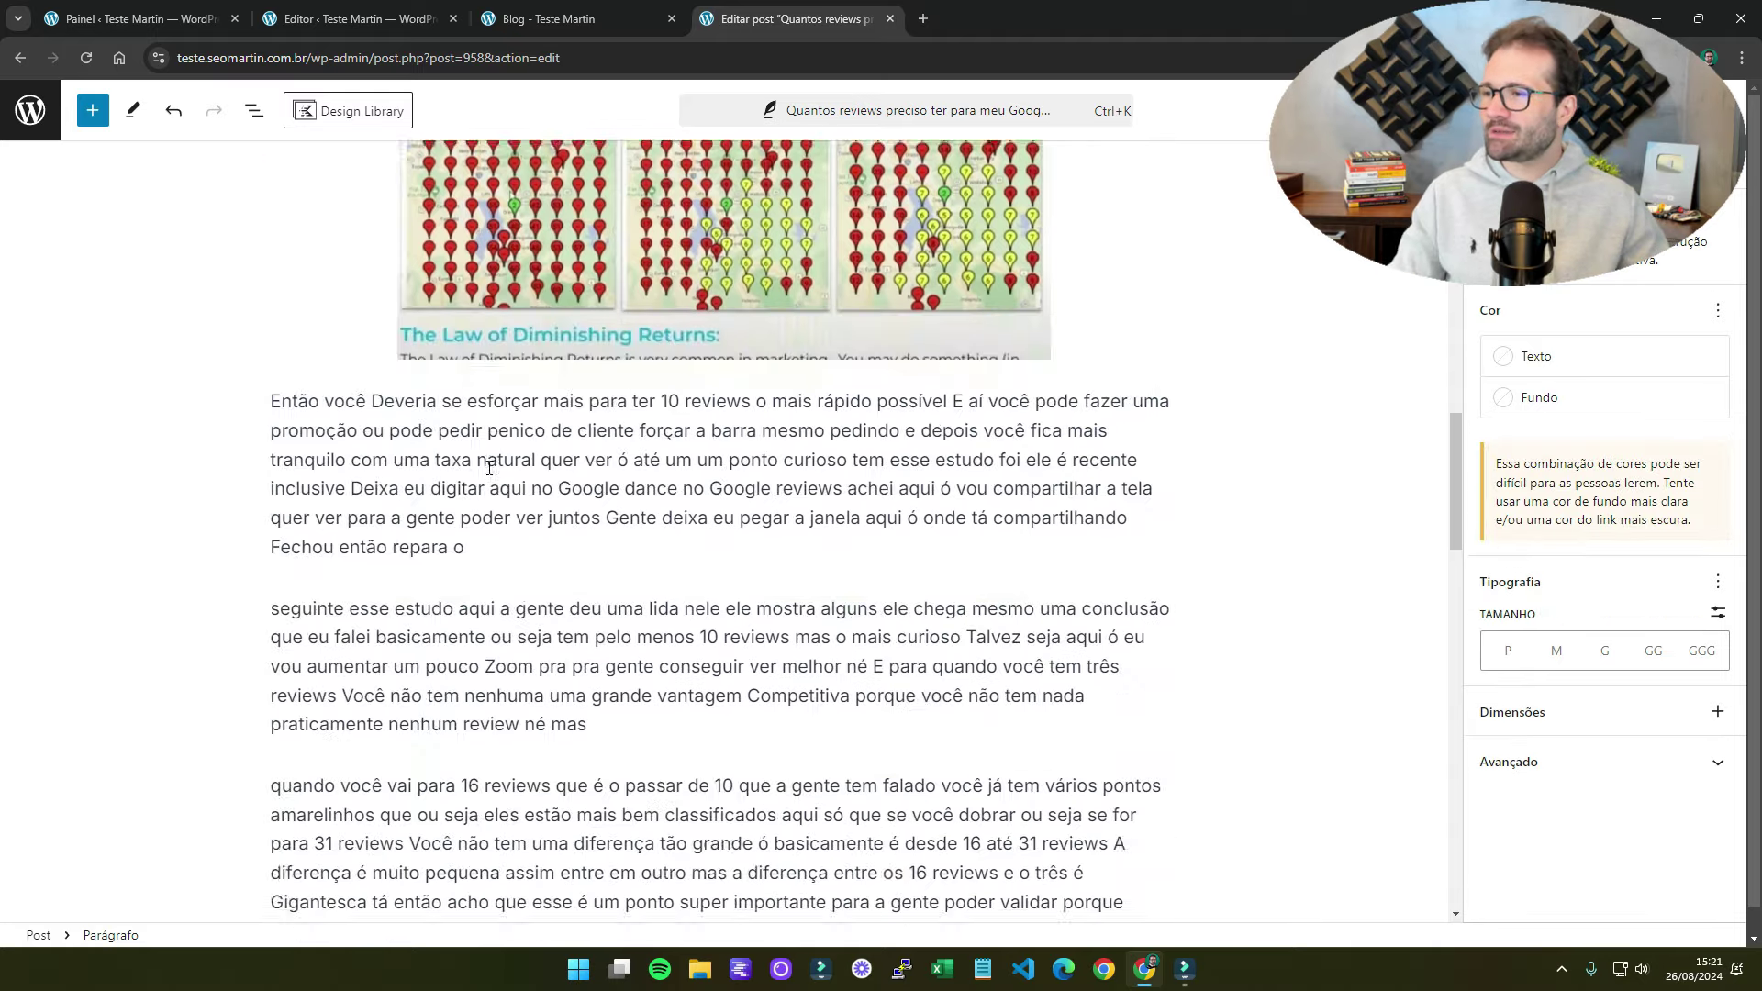
scroll(479, 482, "up", 6)
left_click(517, 562)
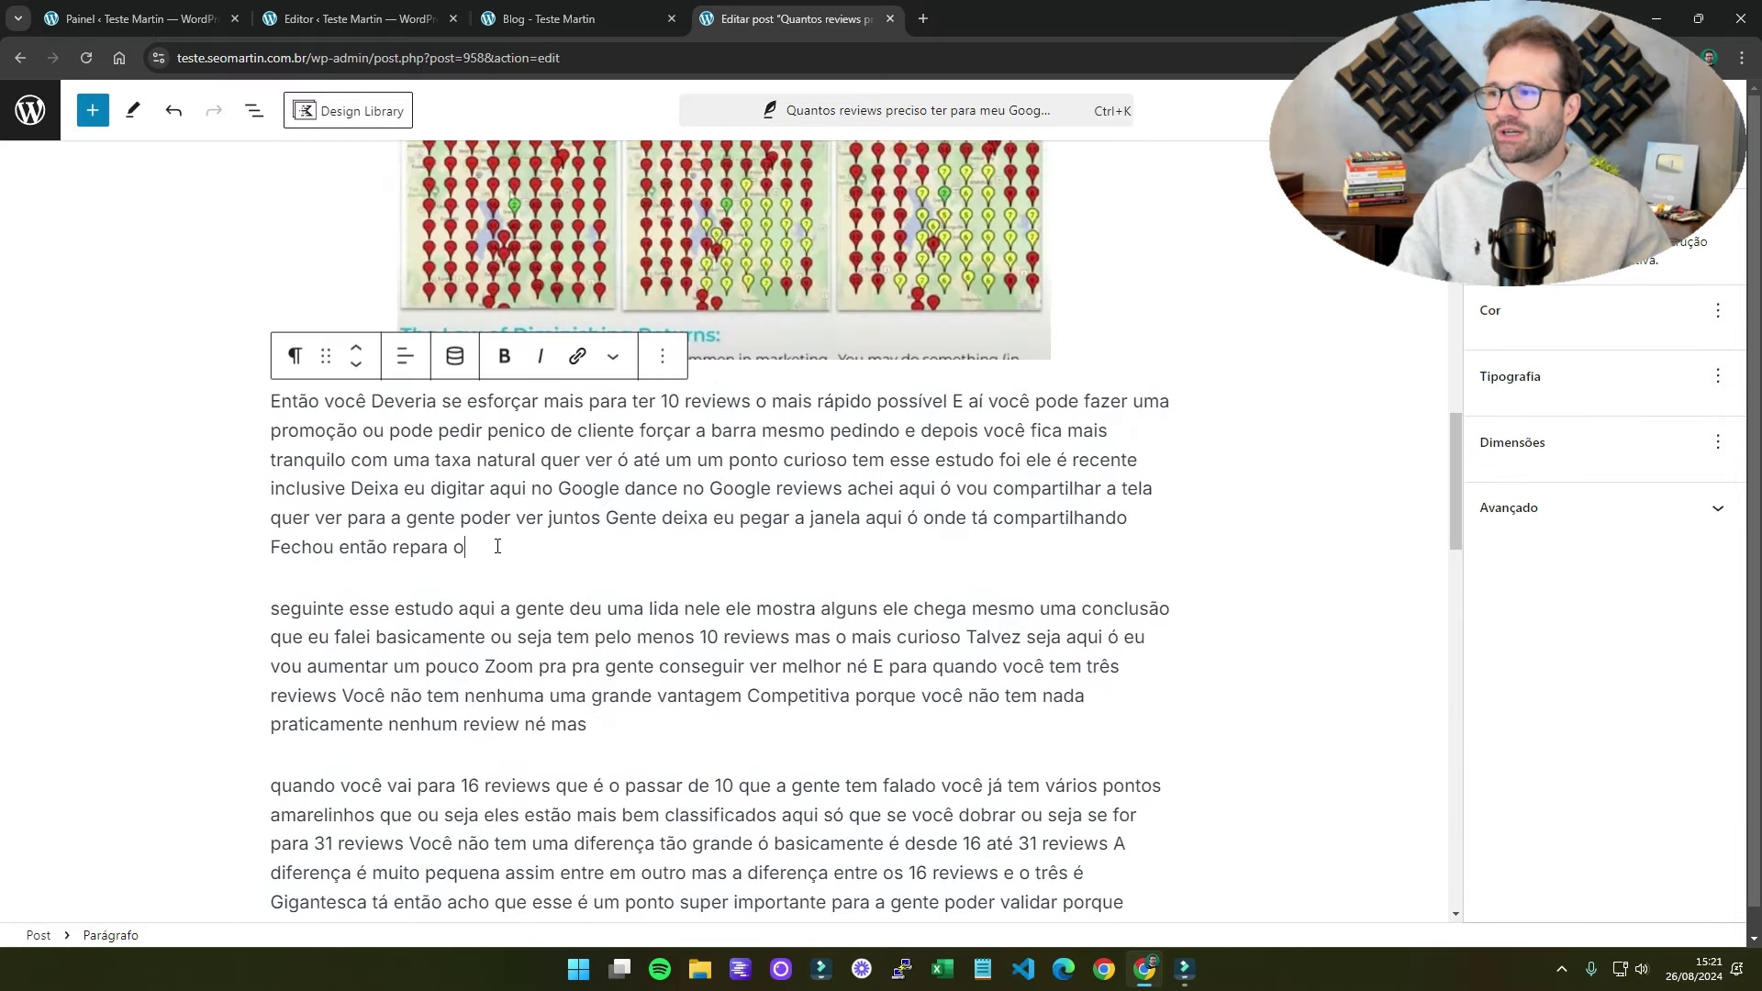
key("Return")
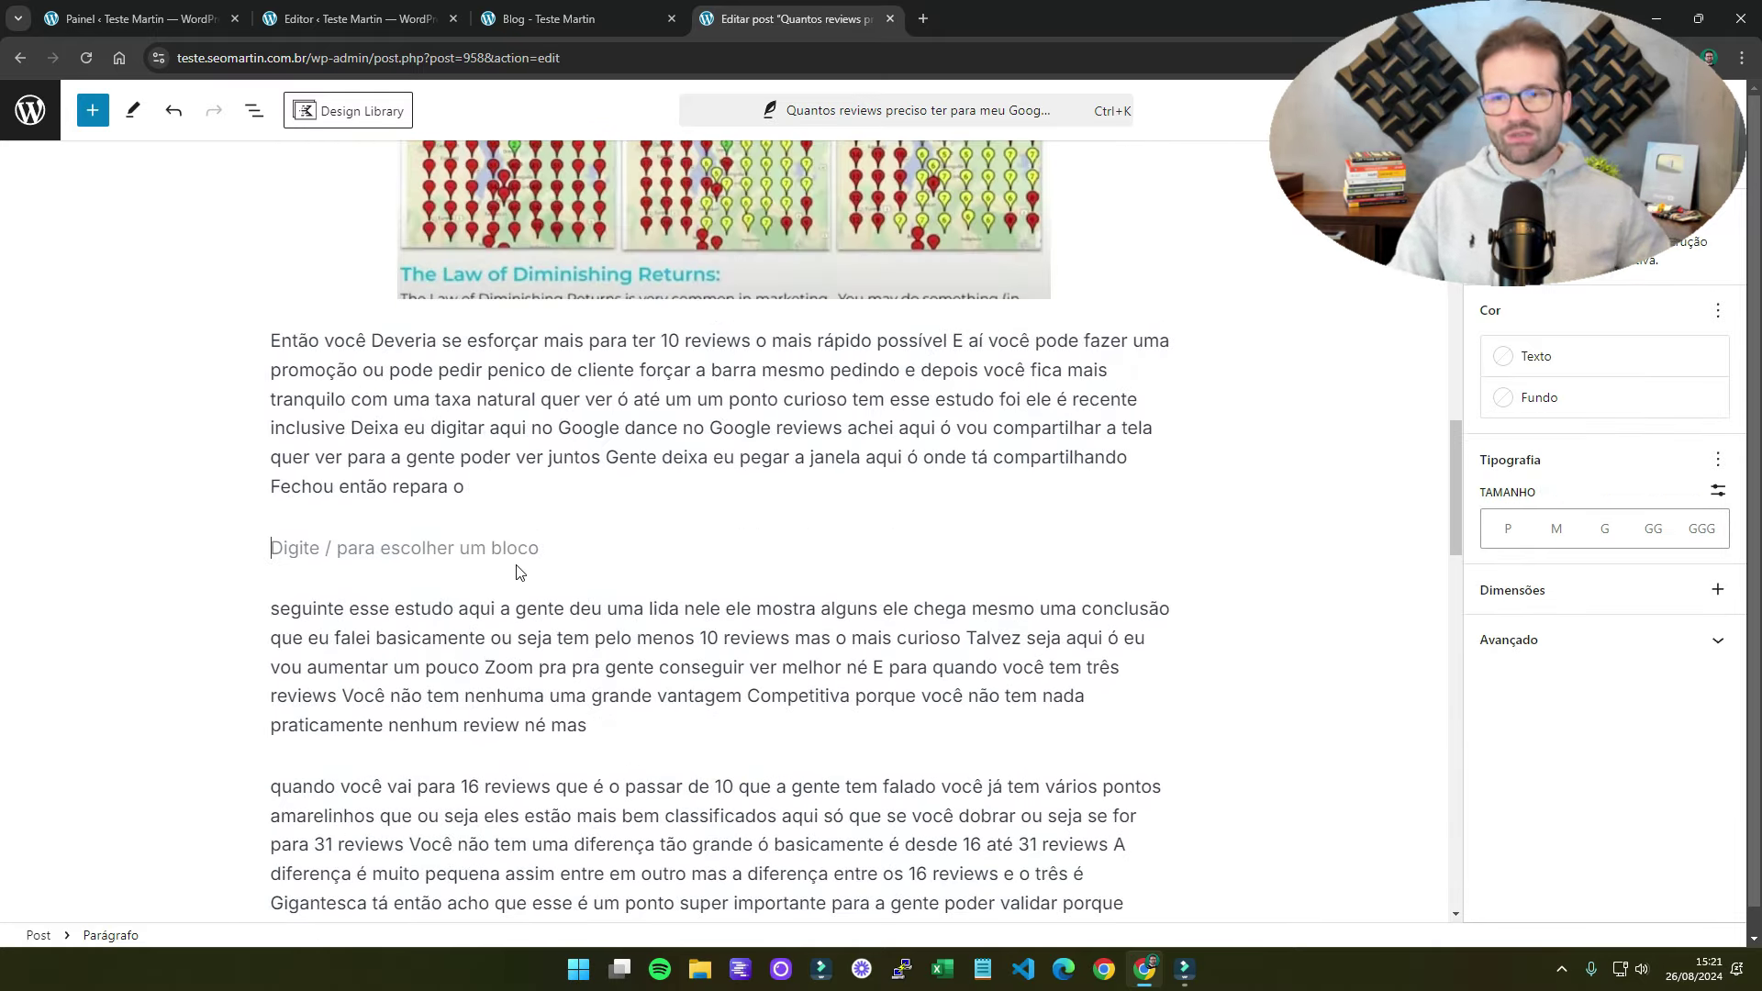
- View the available custom patterns in the "Meus padrões" category of the block inserter, then close the inserter
left_click(92, 110)
left_click(157, 169)
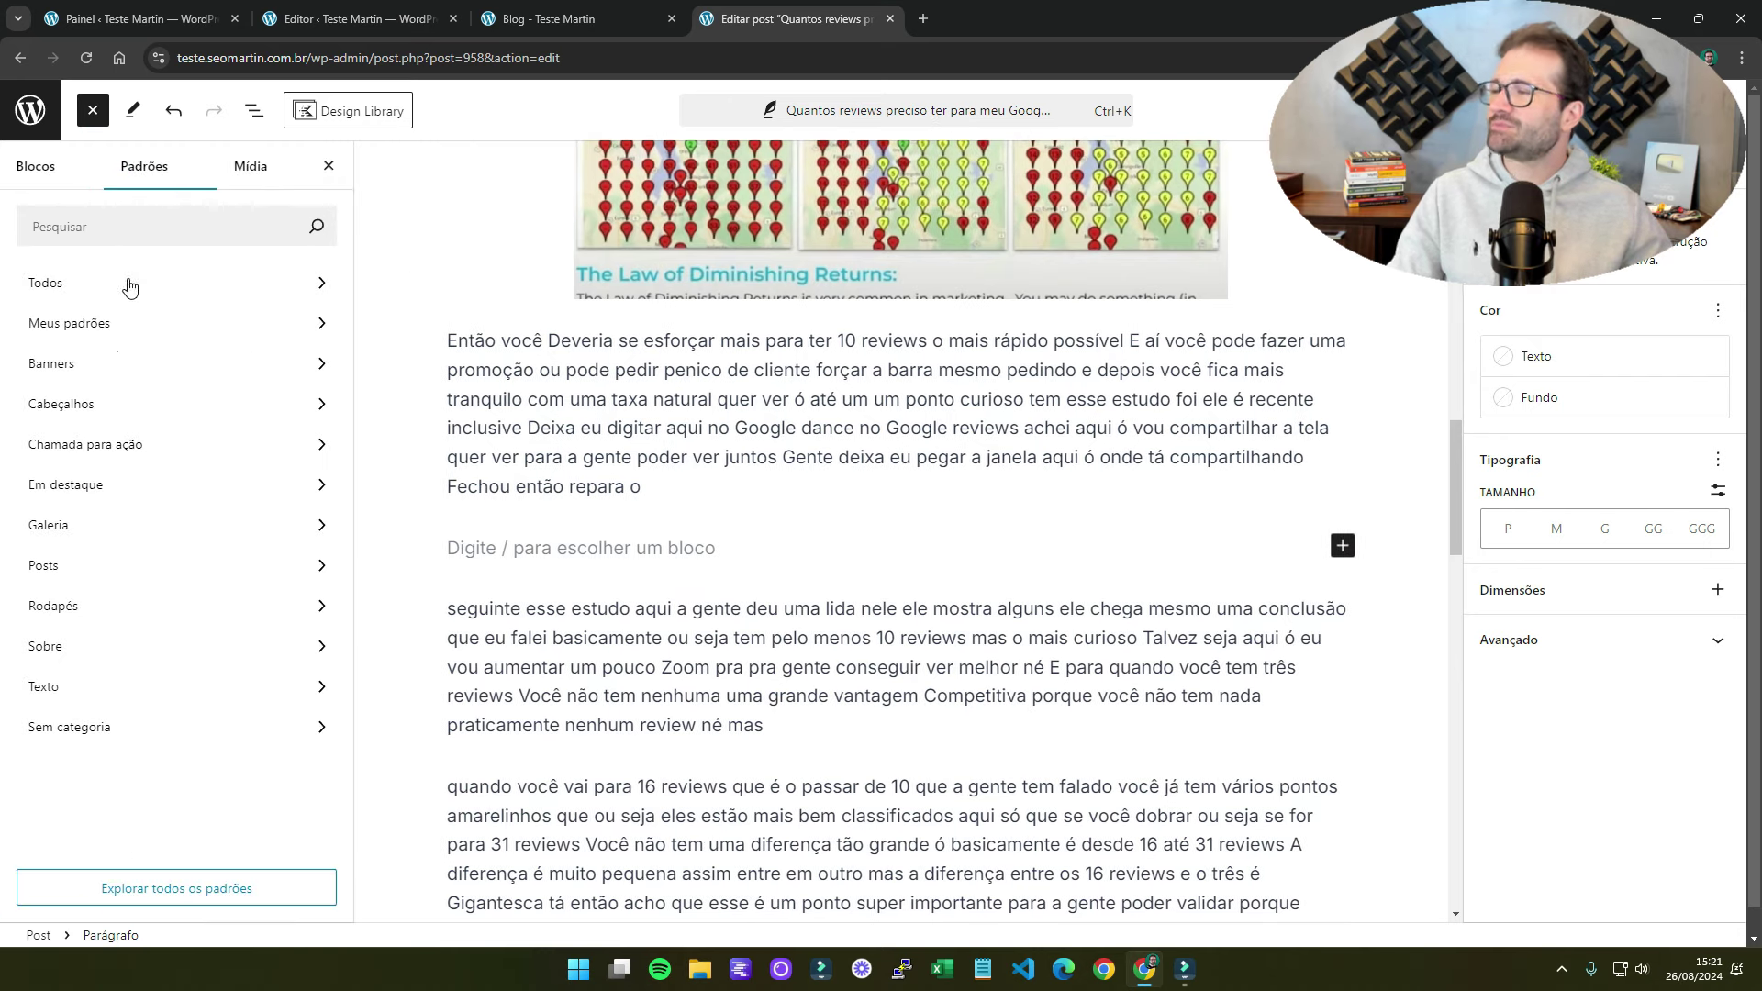
left_click(100, 326)
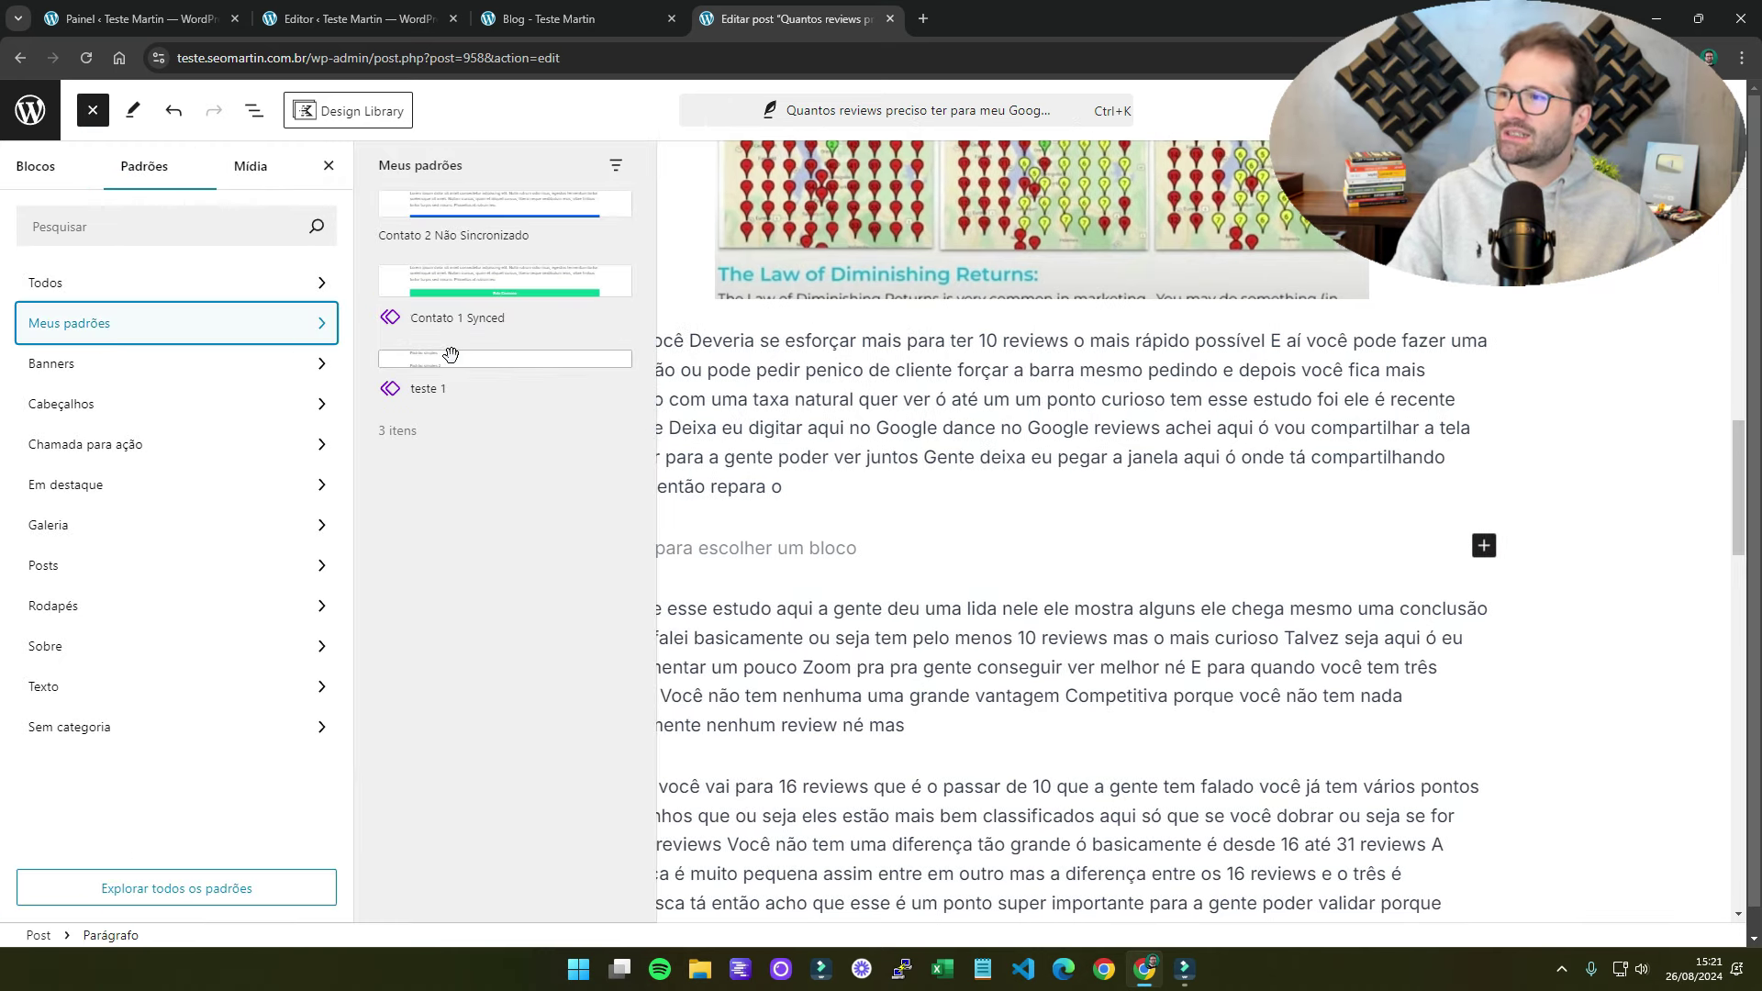
left_click(327, 166)
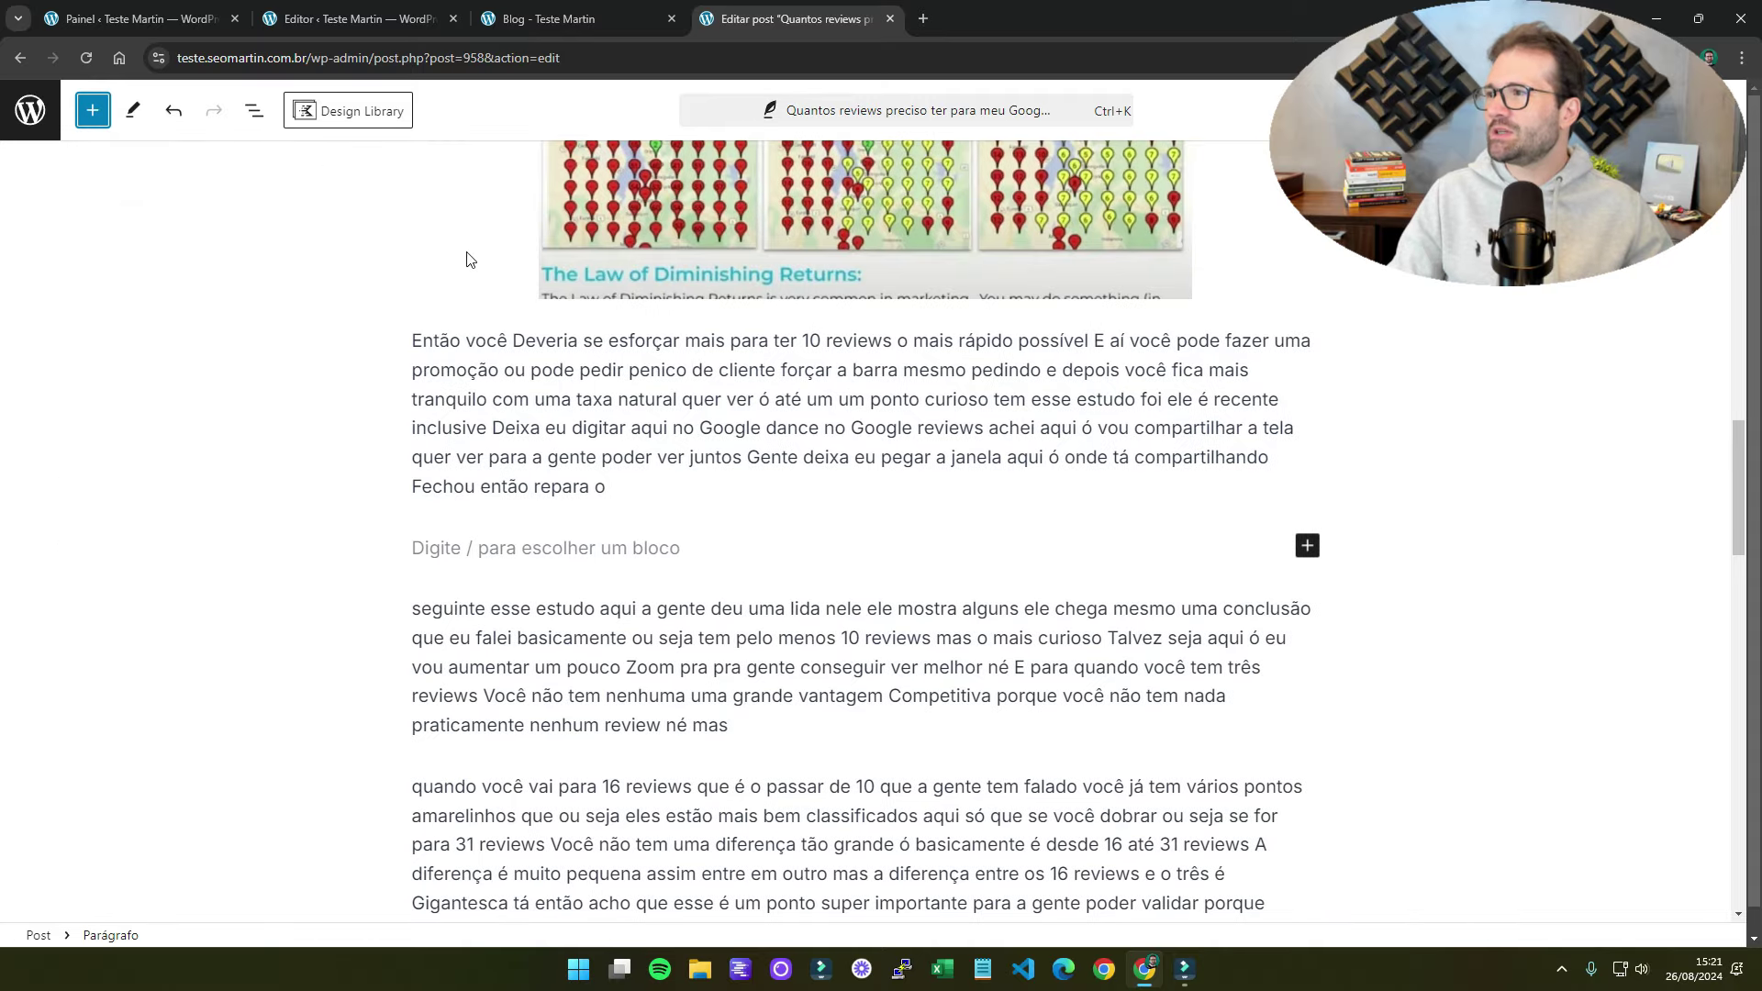
- Insert the "Contato 1 Synced" pattern into the empty paragraph by searching the quick block inserter for "contato"
type("/")
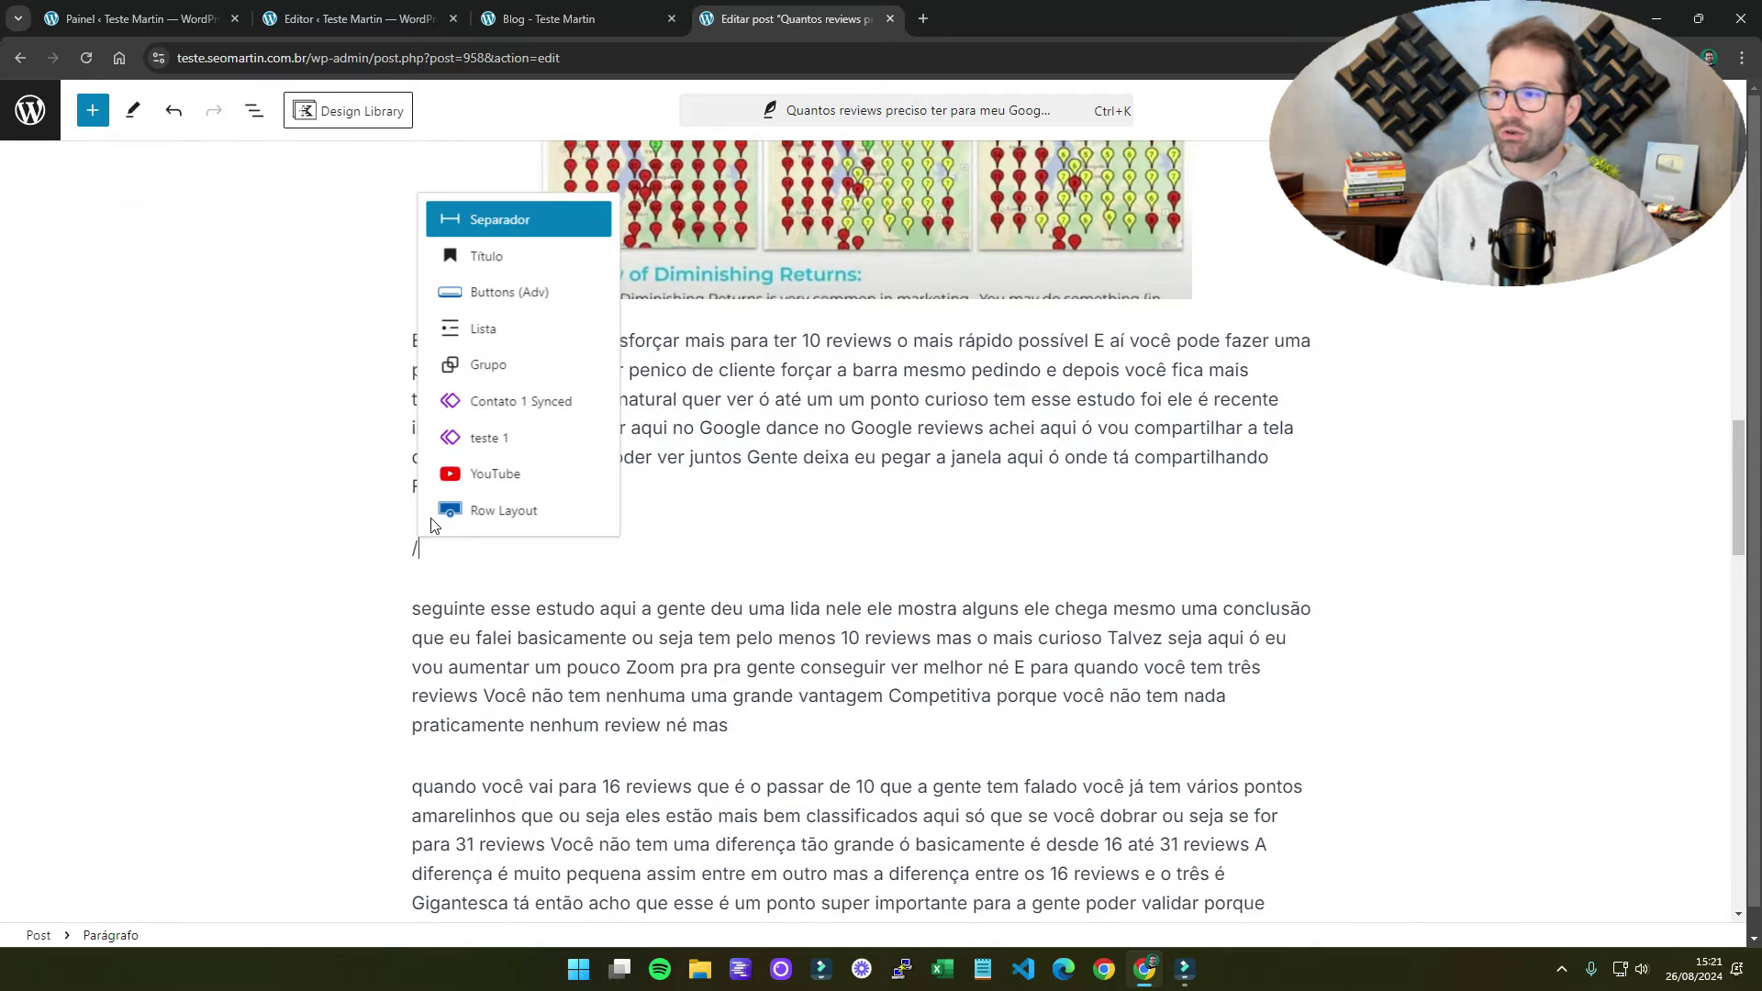
type("contato")
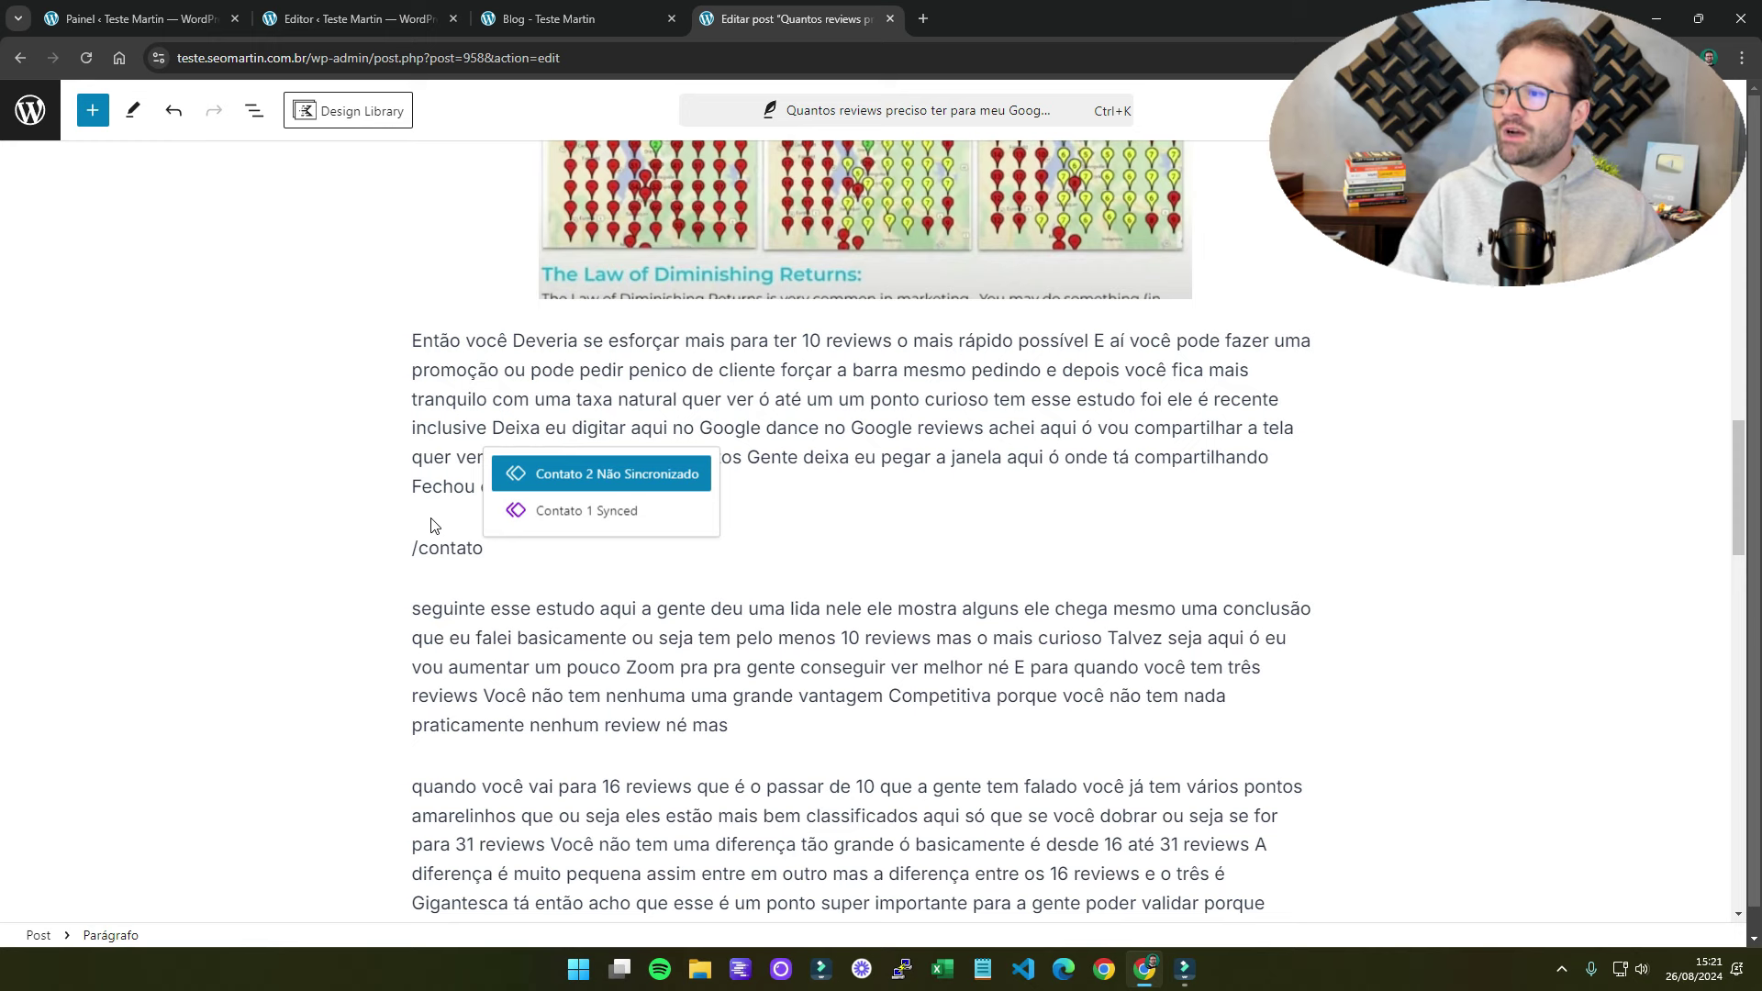
left_click(624, 514)
left_click(715, 524)
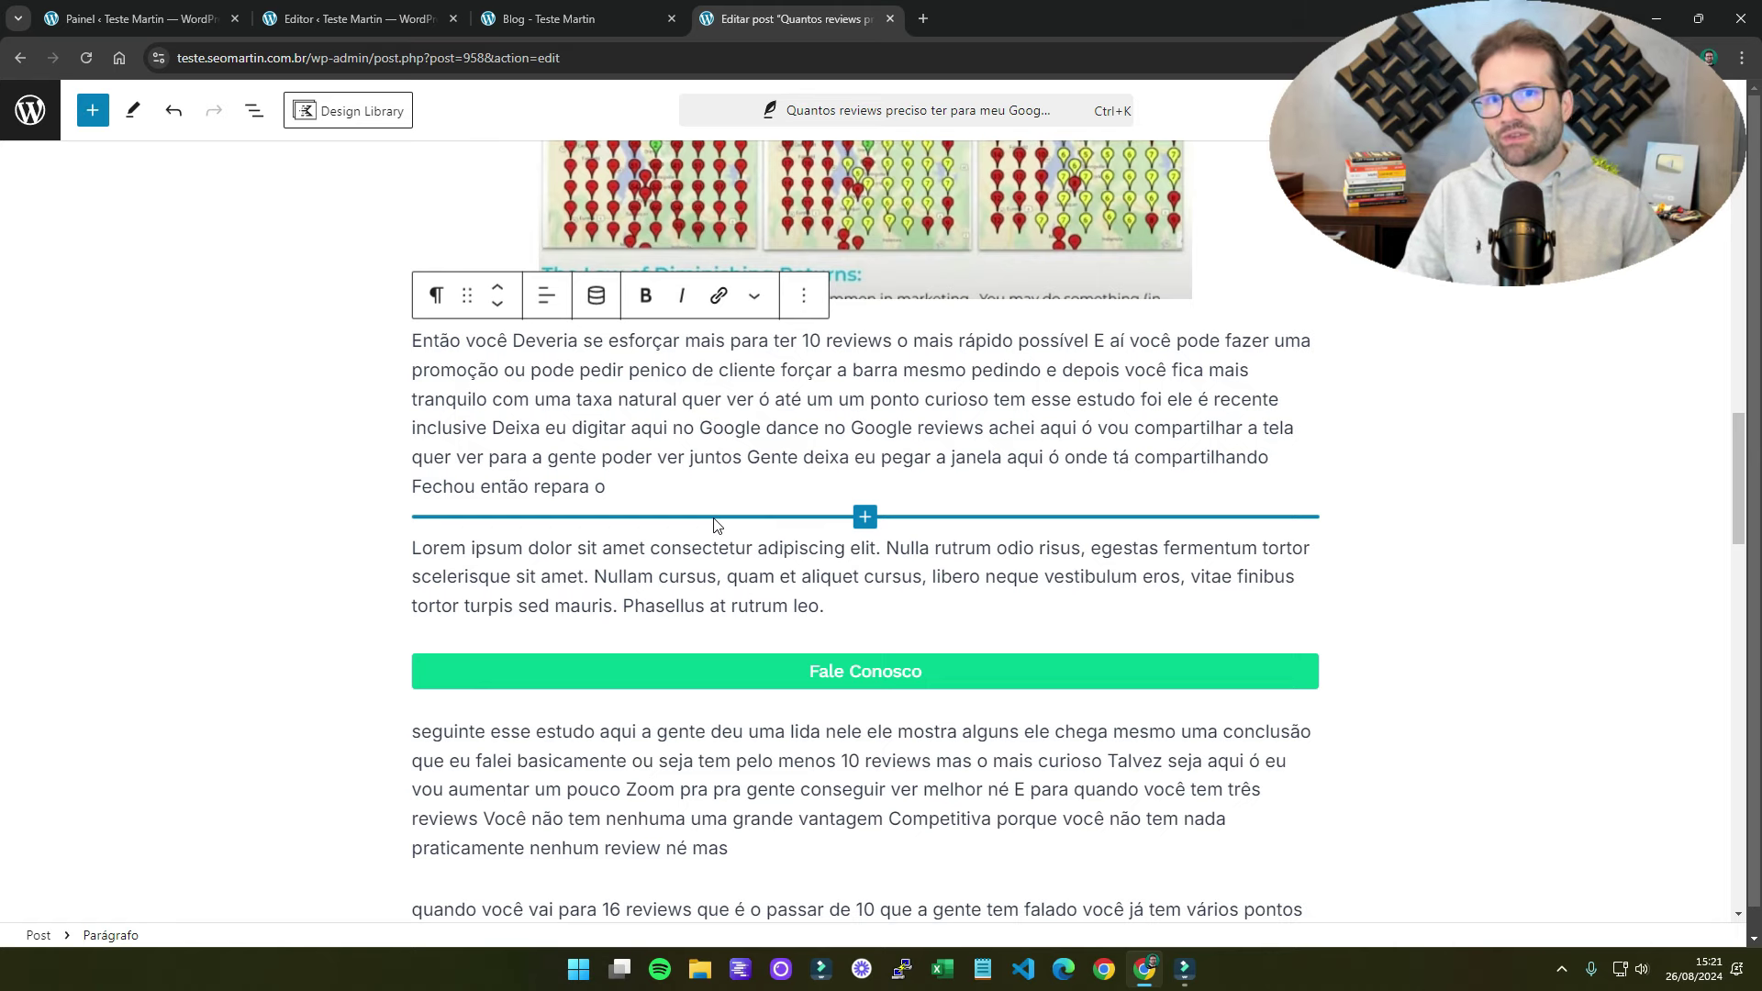
- Insert the "Contato 2 Não Sincronizado" pattern in a new paragraph after the post's last paragraph, ending "é isso aí"
scroll(735, 574, "down", 10)
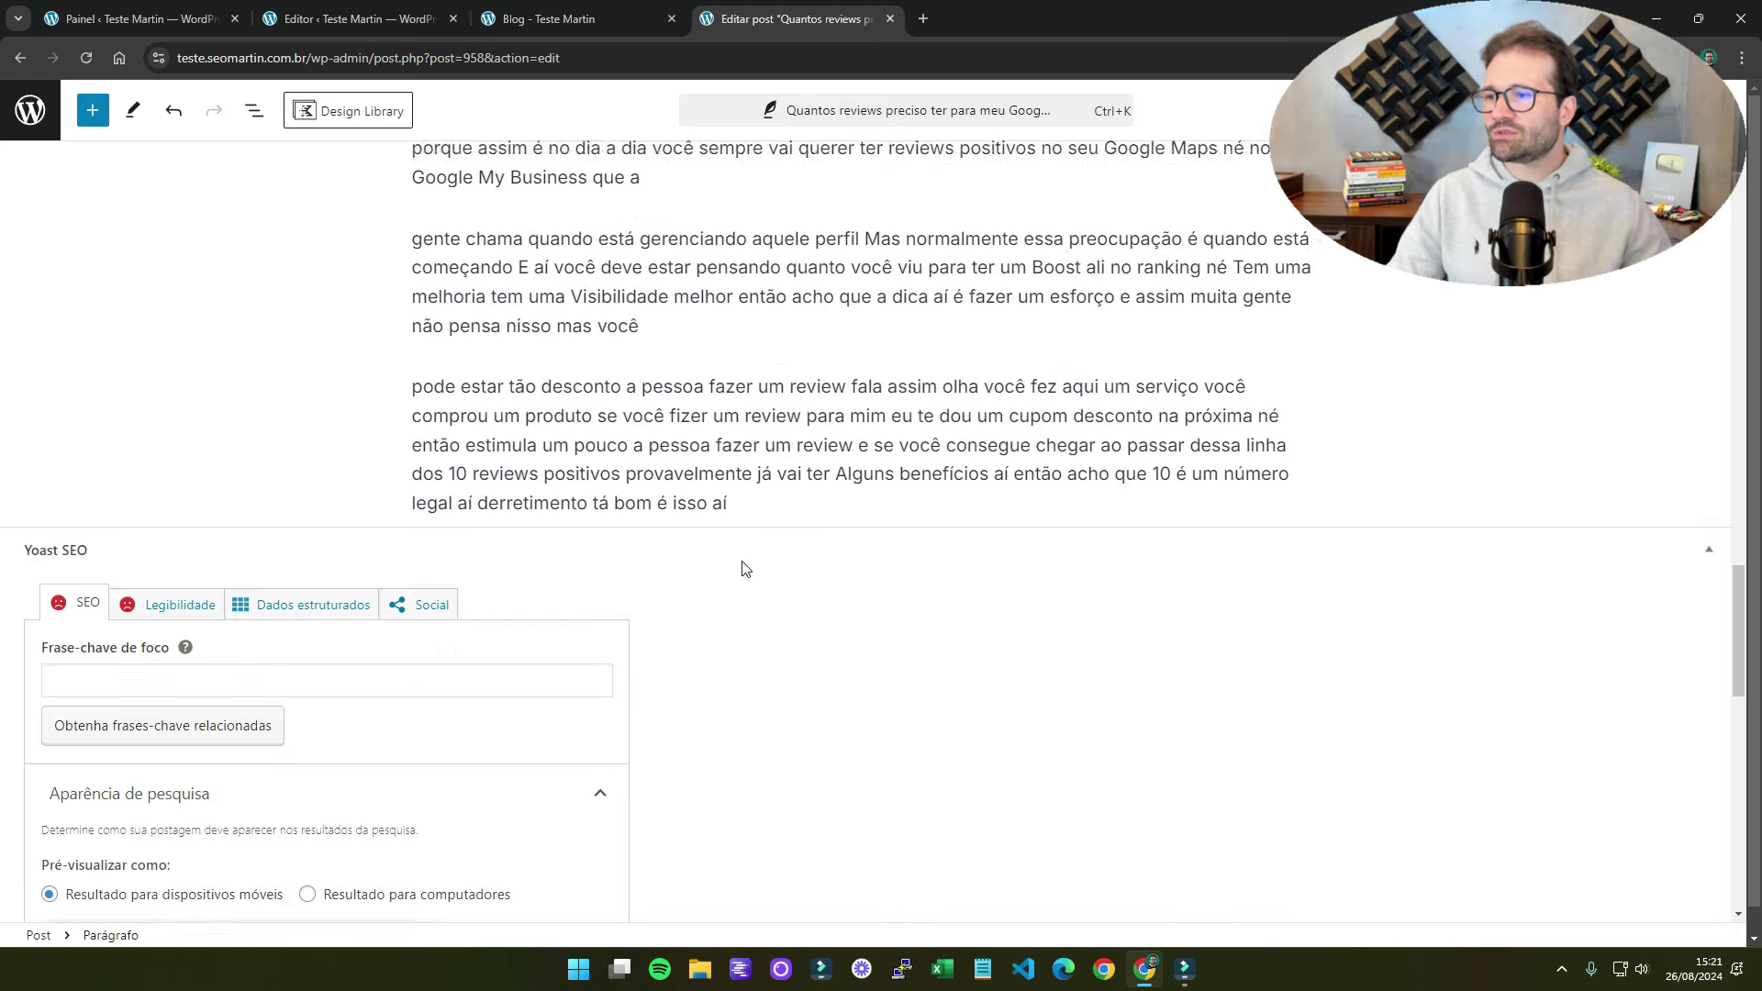
left_click(786, 495)
key("Return")
type("/con")
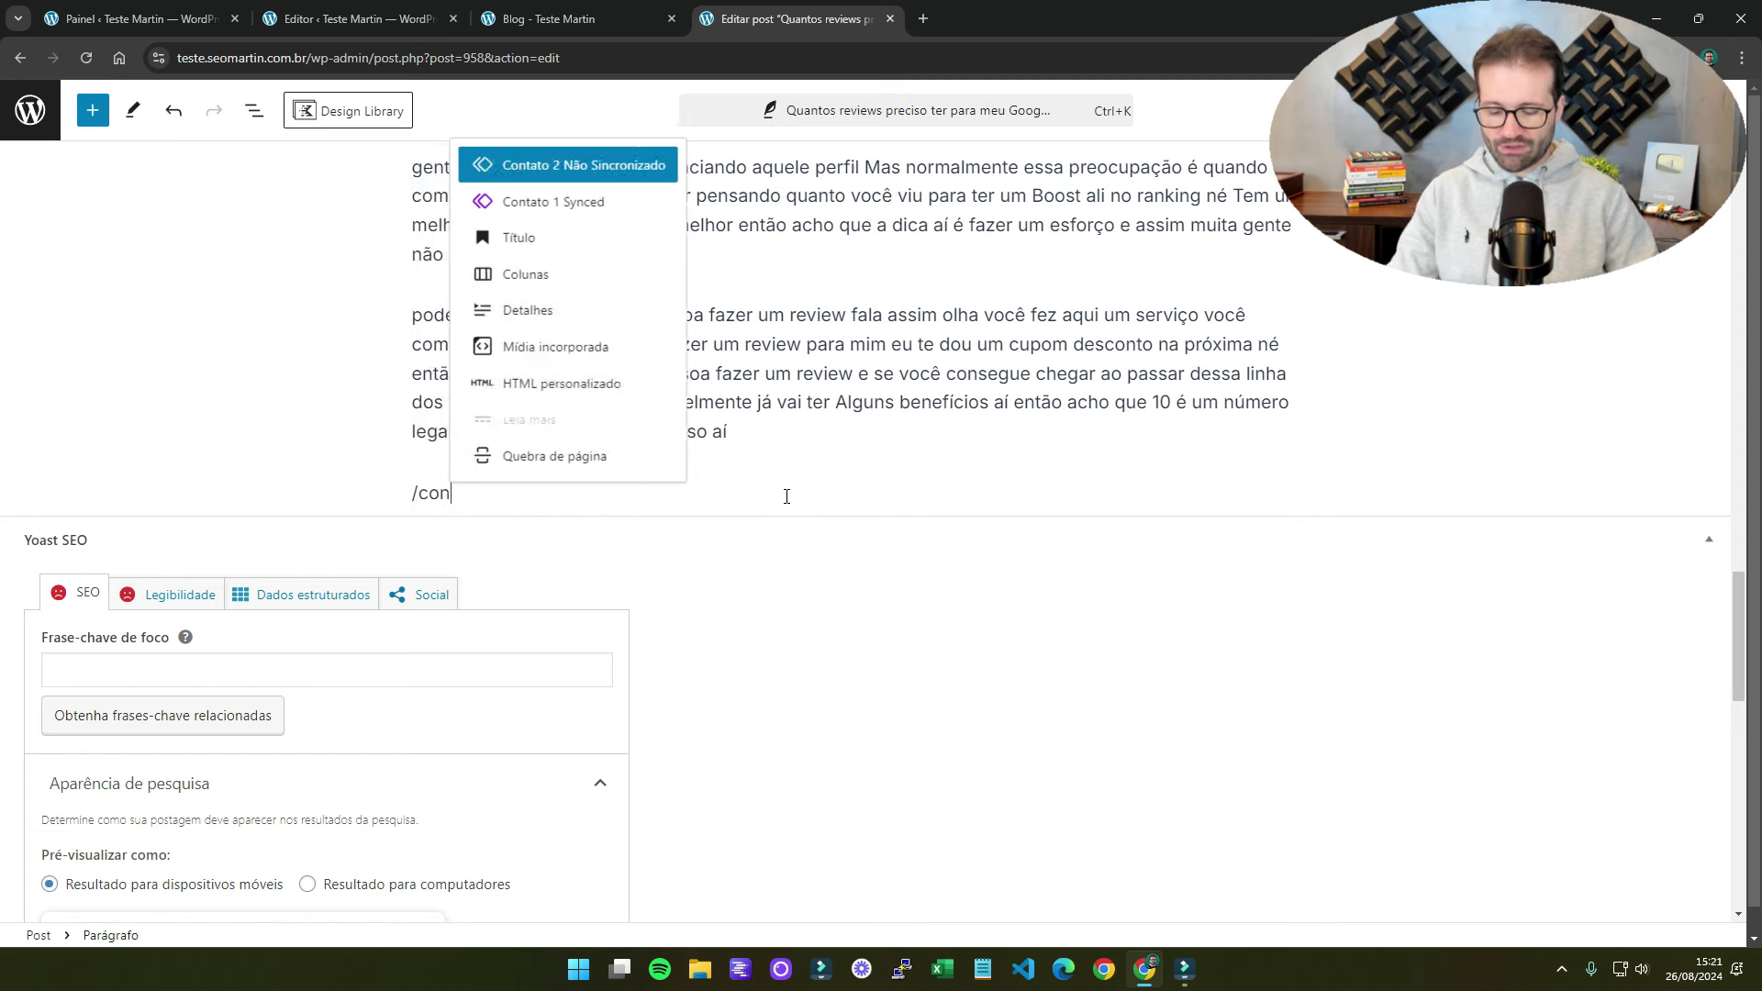
type("tato")
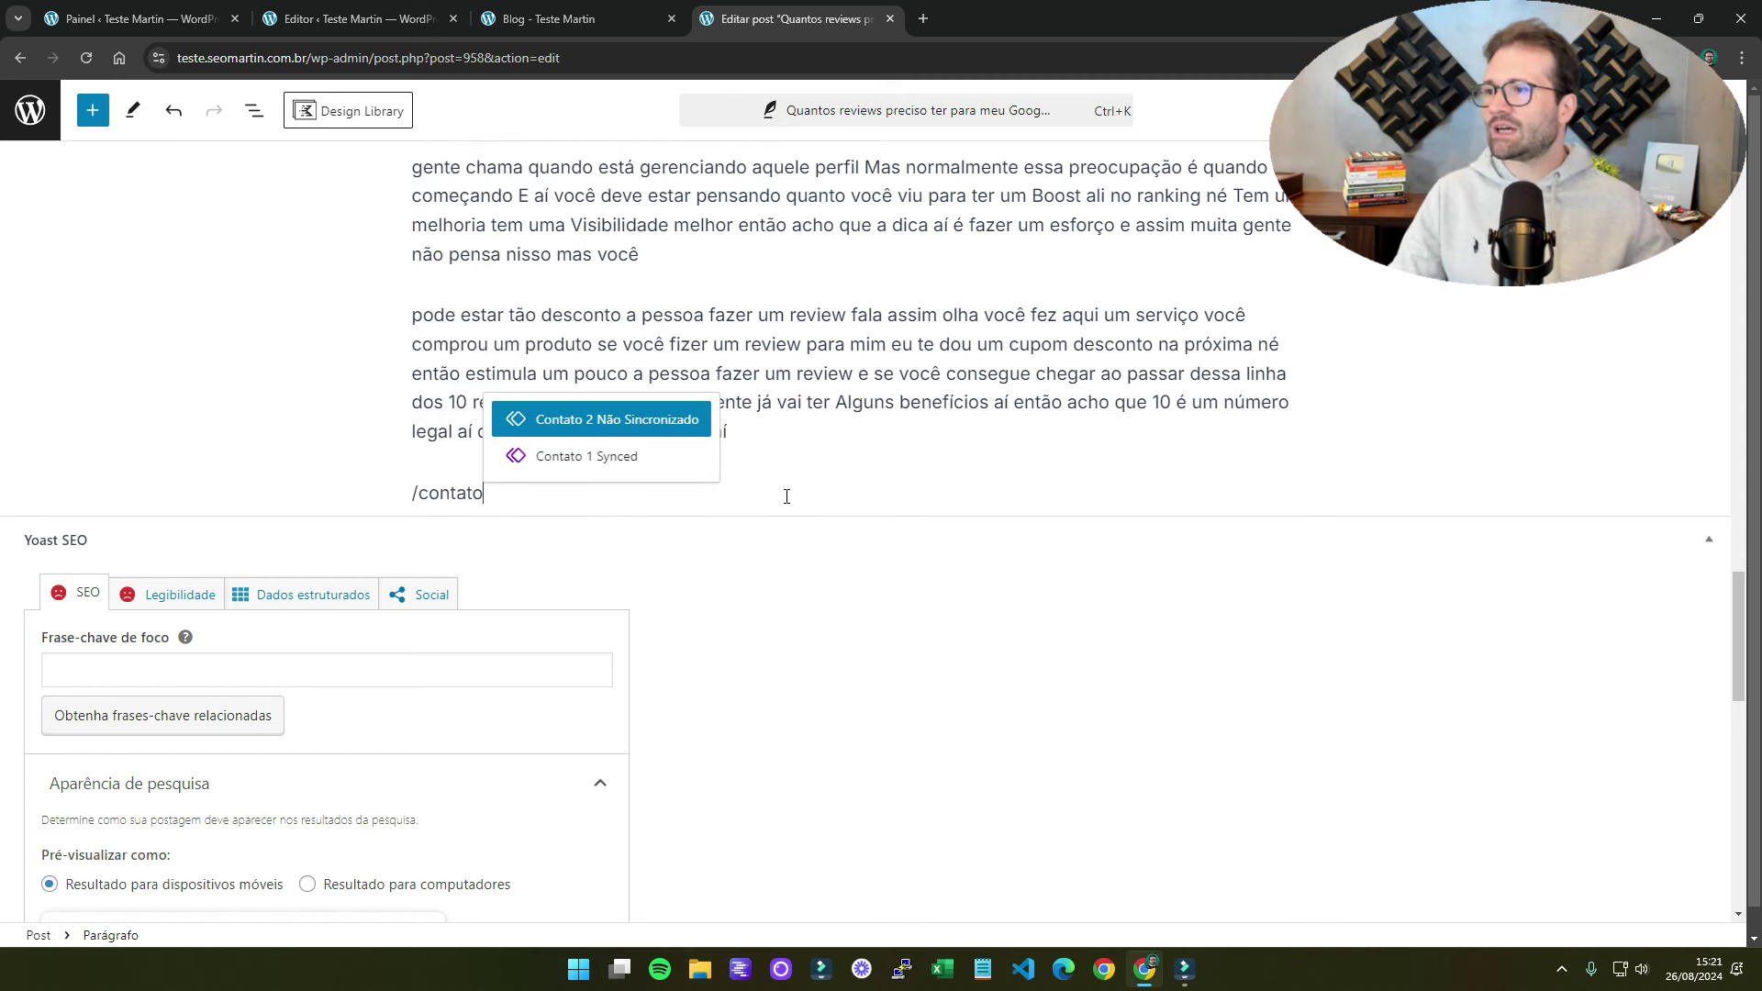
left_click(625, 430)
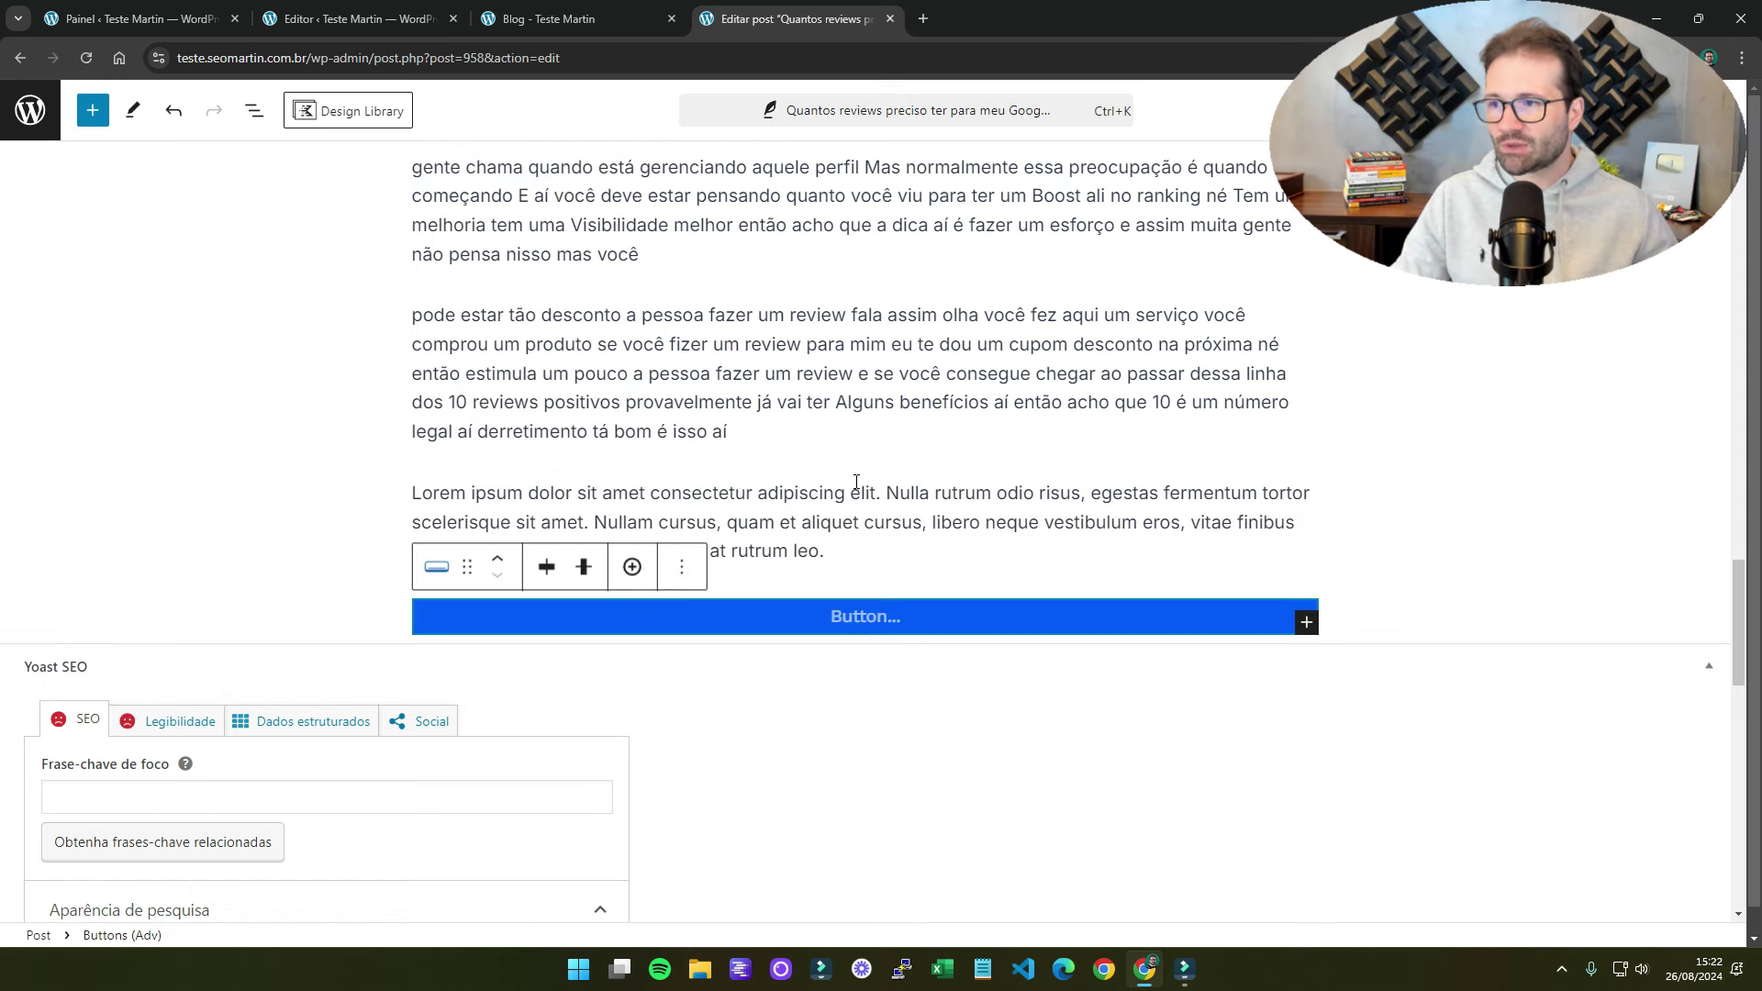